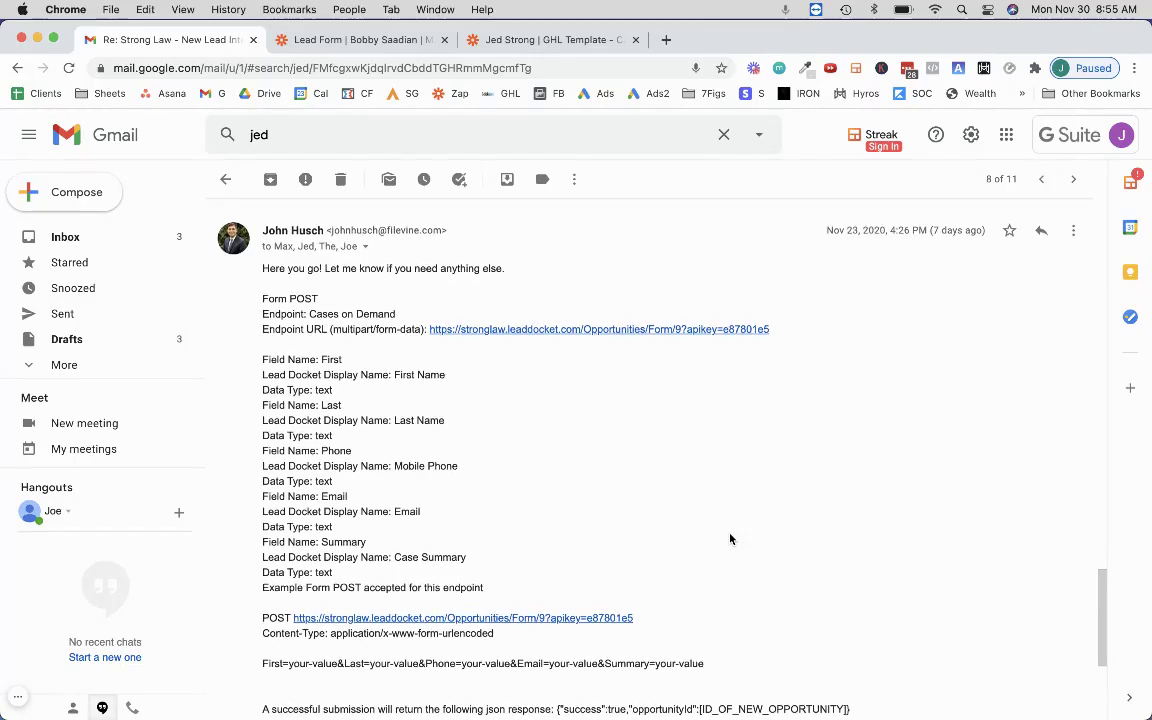
- Review the Strong Law New Lead Integration email thread for the API credentials request and the Form POST endpoint details
scroll(730, 539, "down", 1)
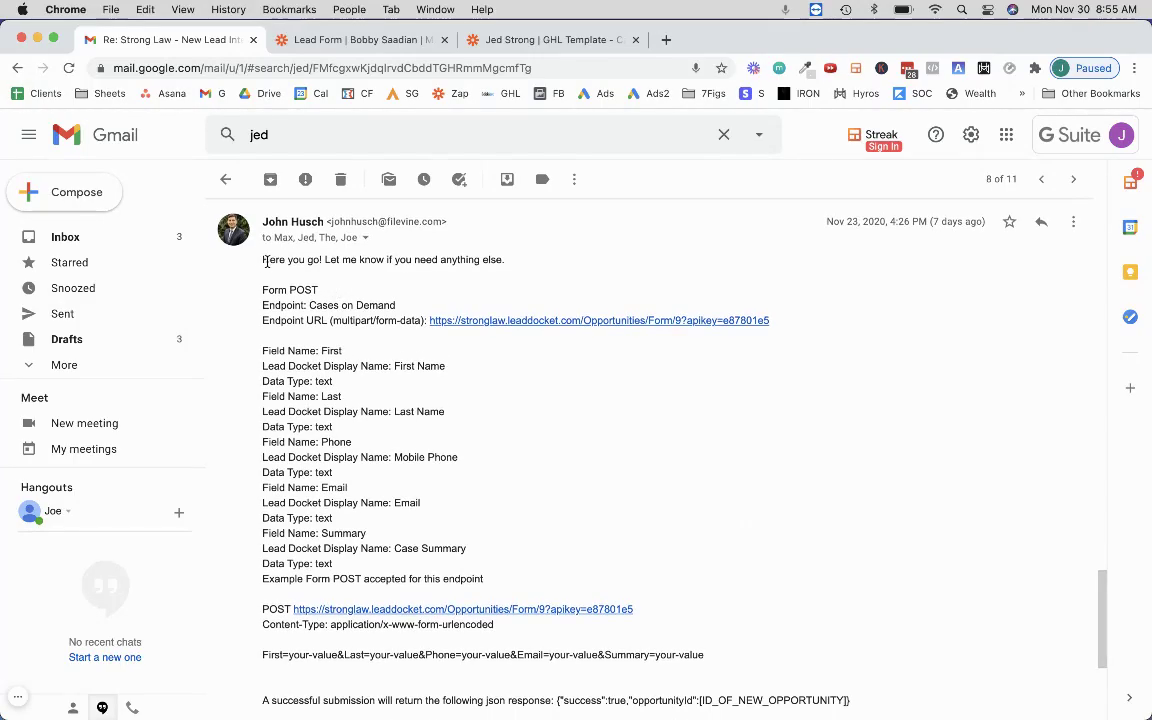
scroll(265, 261, "up", 10)
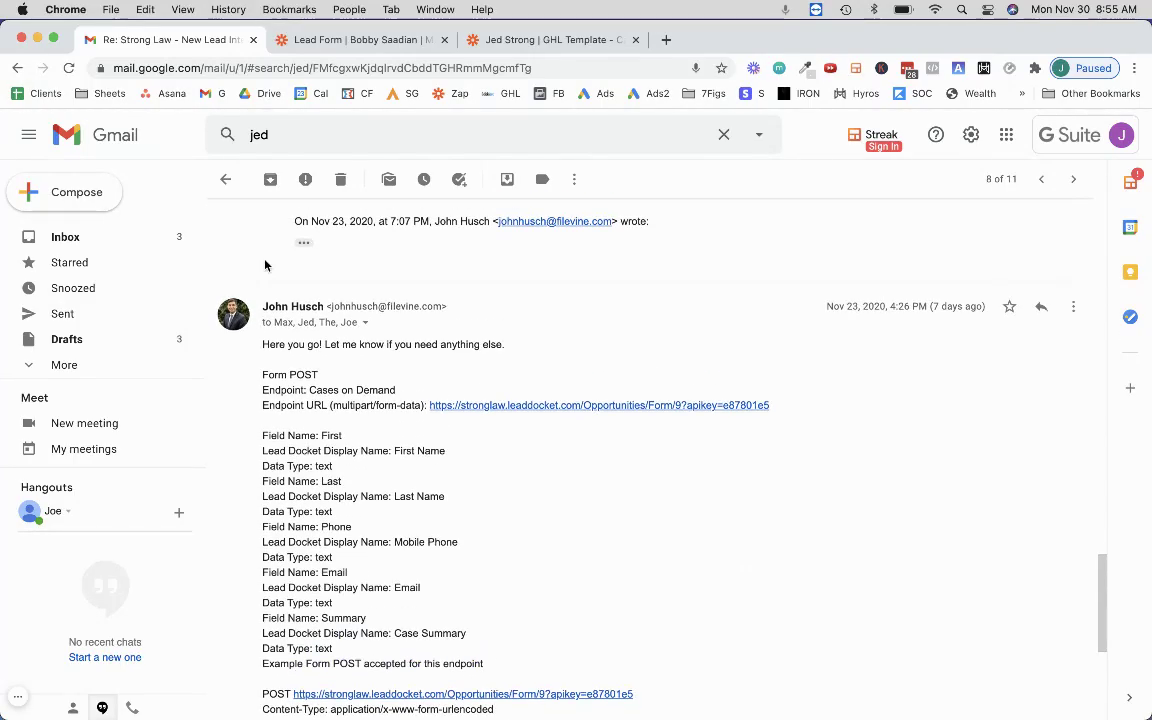
scroll(267, 265, "up", 5)
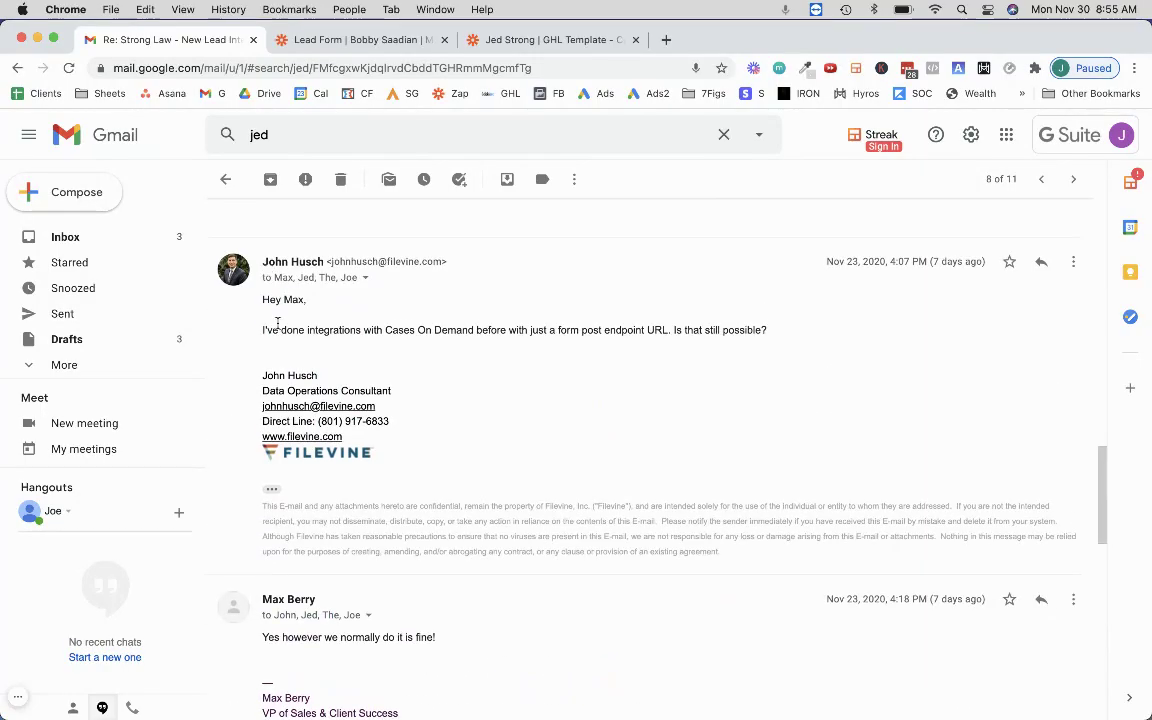
scroll(278, 325, "up", 15)
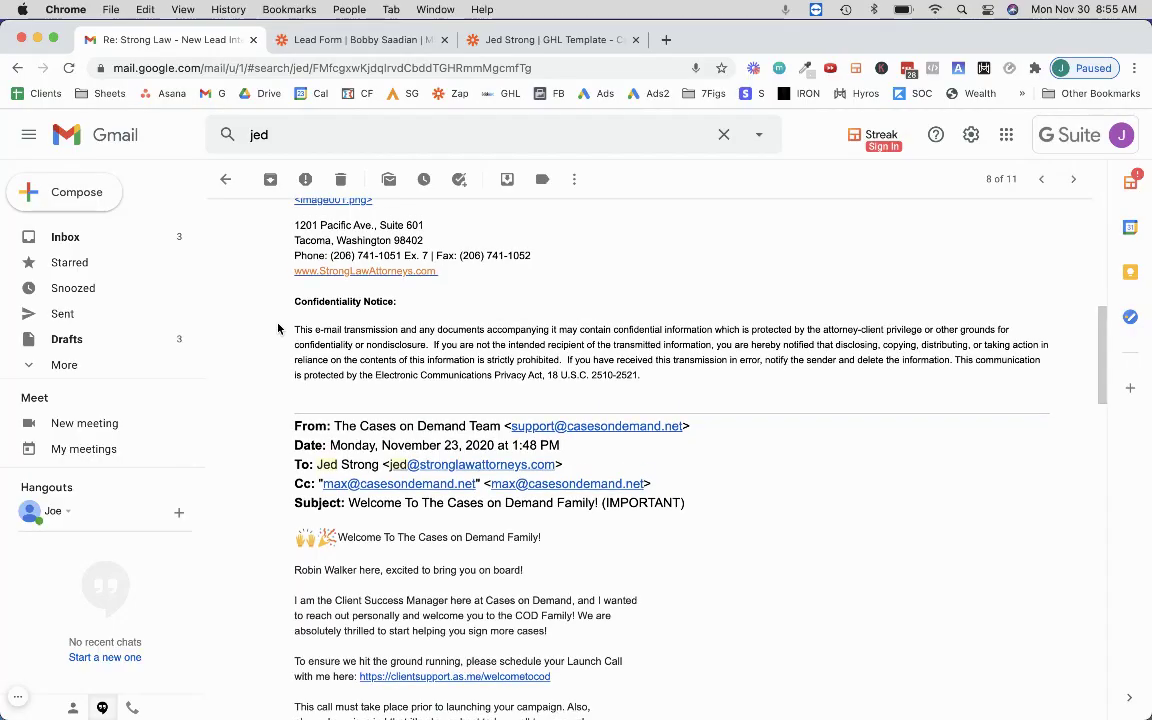
scroll(278, 328, "down", 5)
scroll(278, 328, "down", 3)
scroll(278, 328, "up", 20)
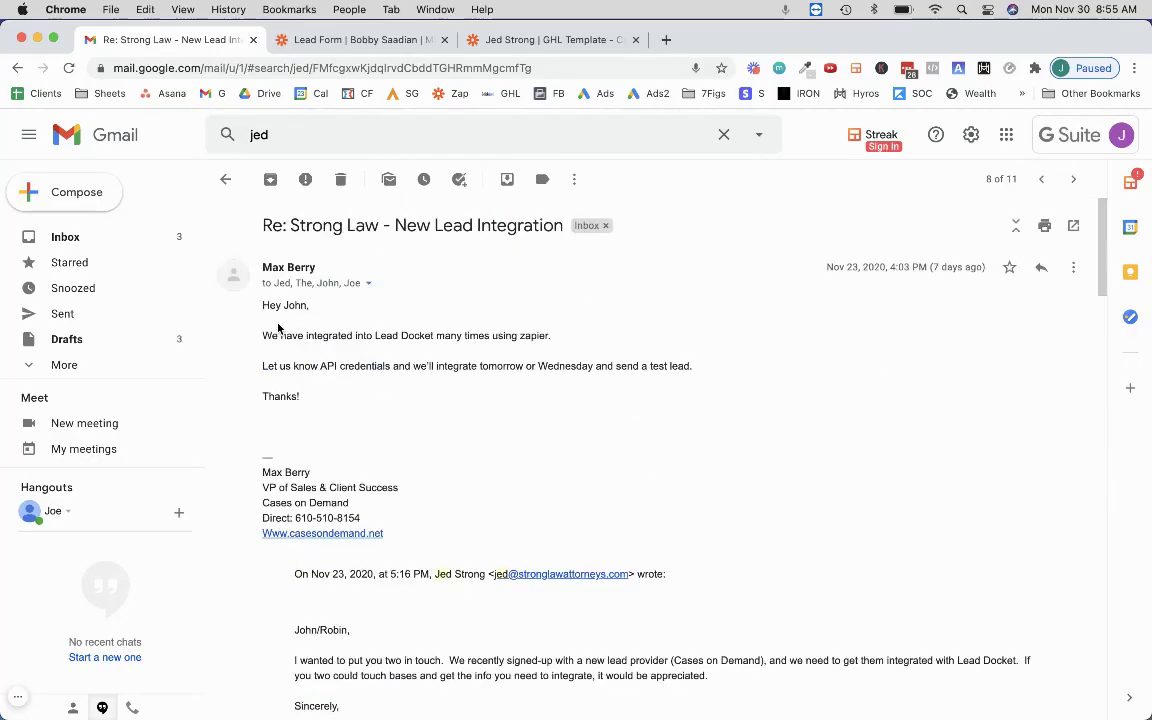
left_click_drag(321, 366, 632, 366)
left_click(503, 393)
scroll(503, 393, "down", 20)
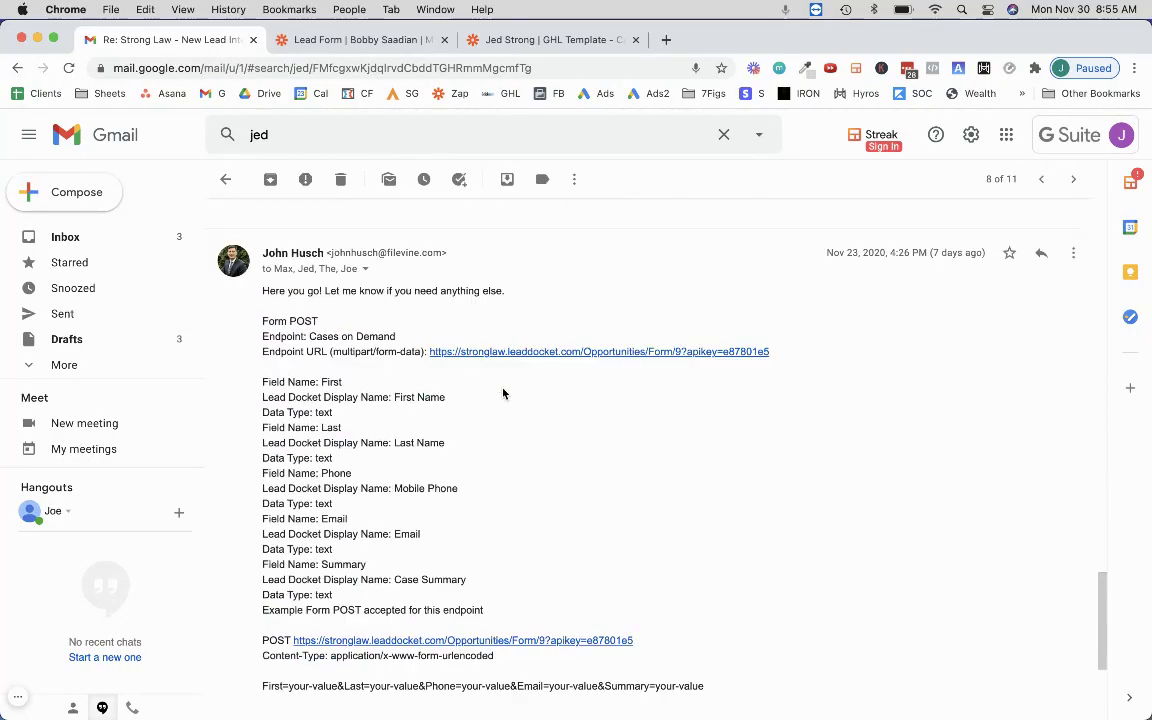
scroll(503, 393, "down", 1)
scroll(476, 383, "up", 1)
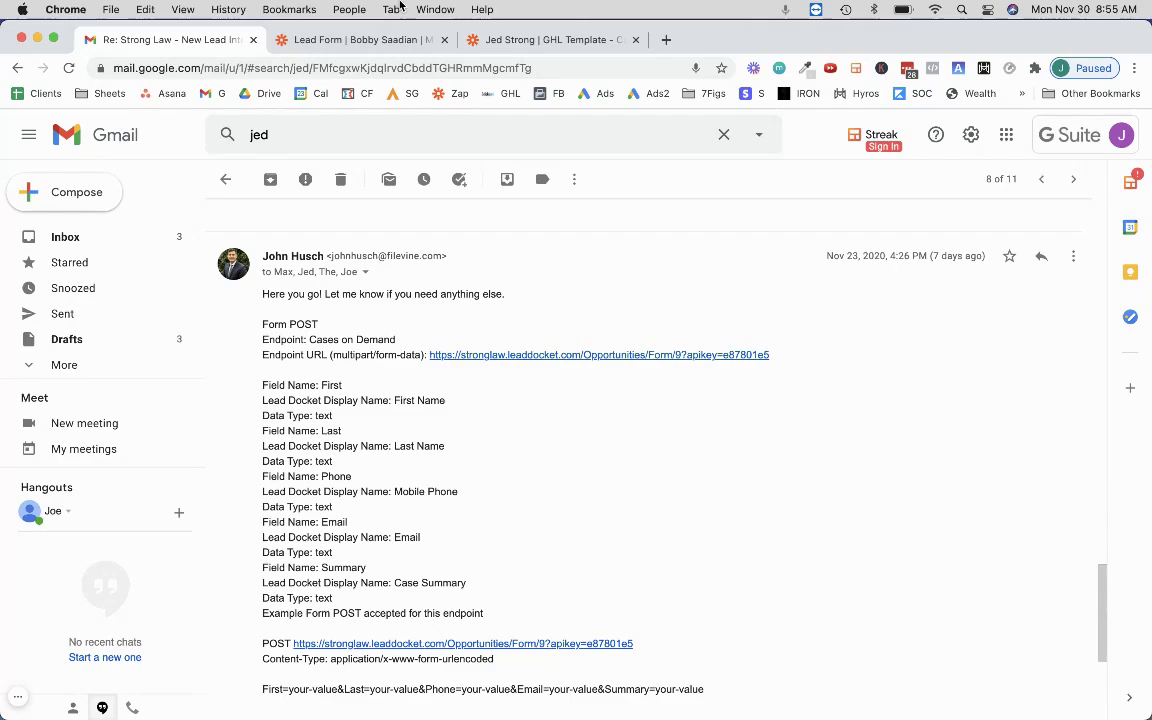
- Switch to the GHL Template zap in Zapier and add a Webhooks by Zapier POST action after the Google Sheets step
left_click(360, 40)
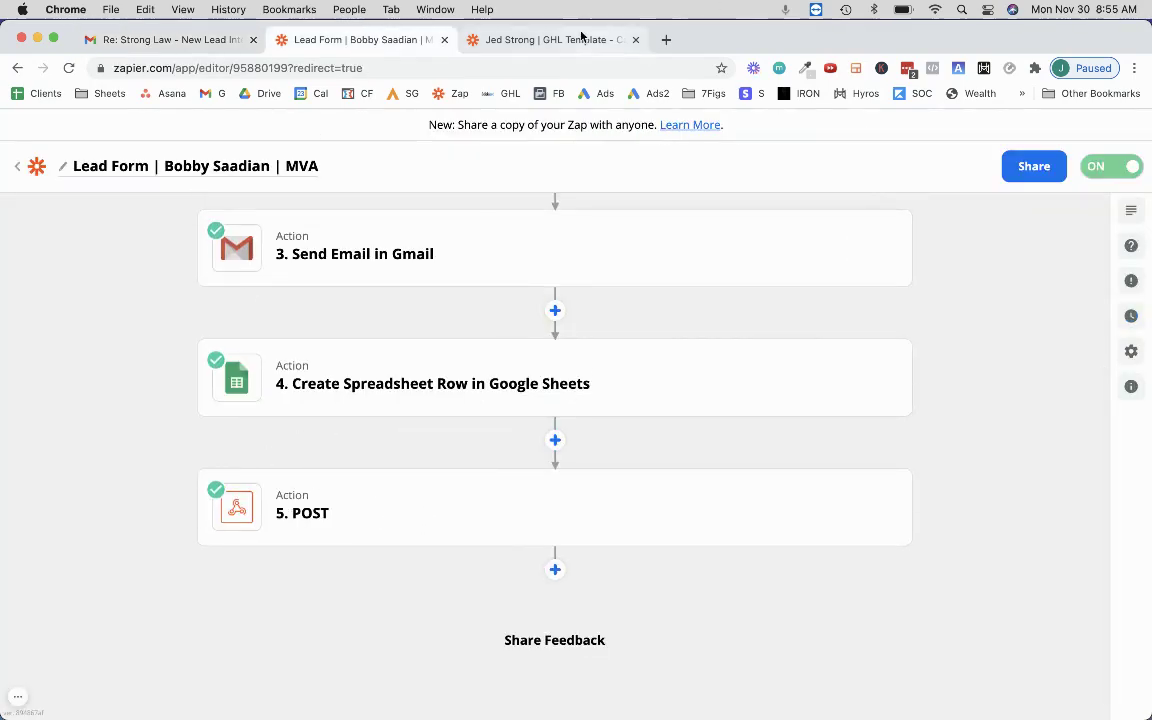
left_click(505, 38)
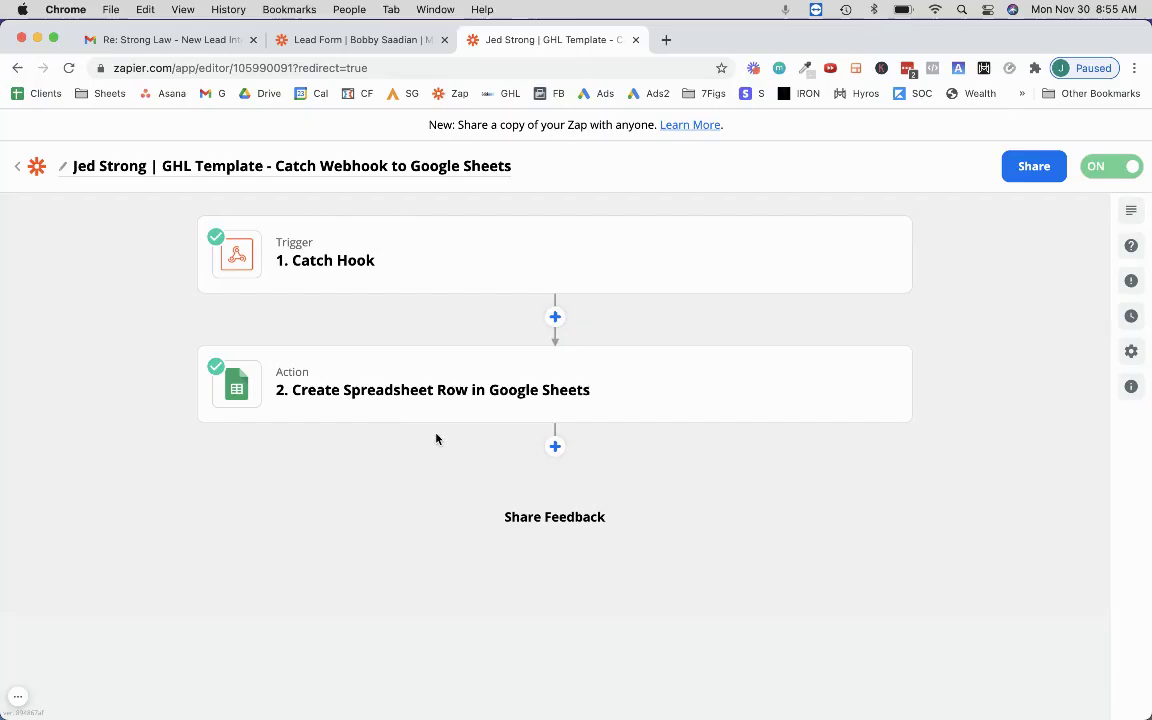
left_click(556, 448)
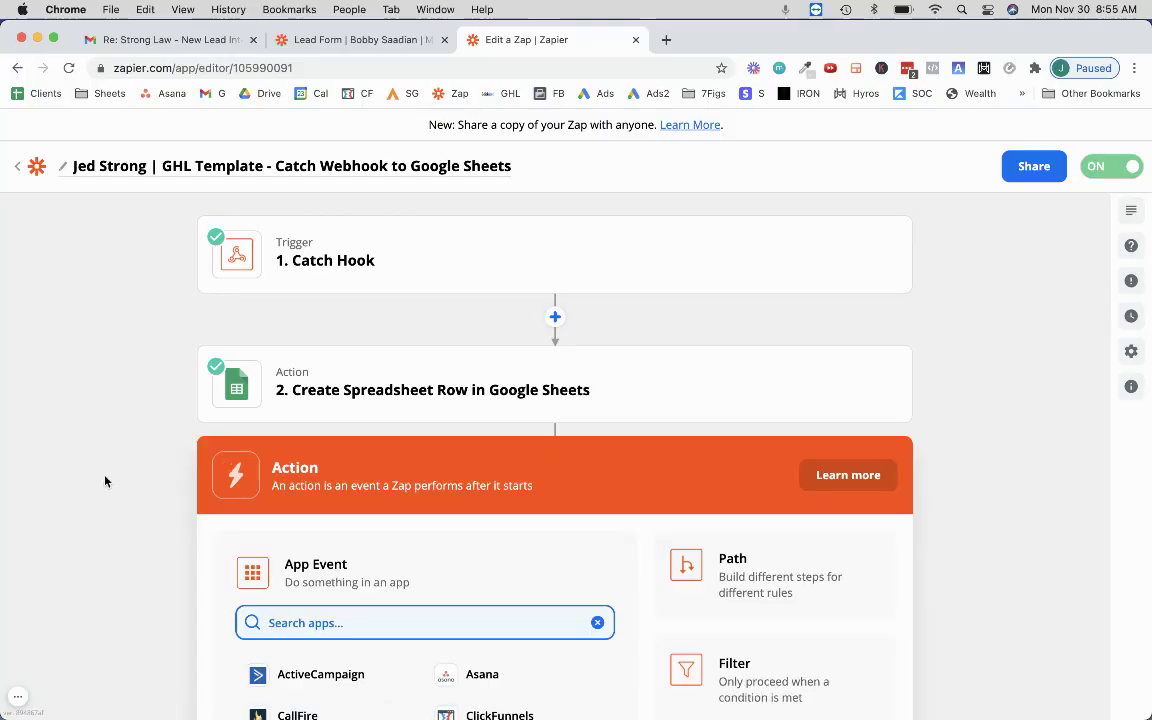
type("w")
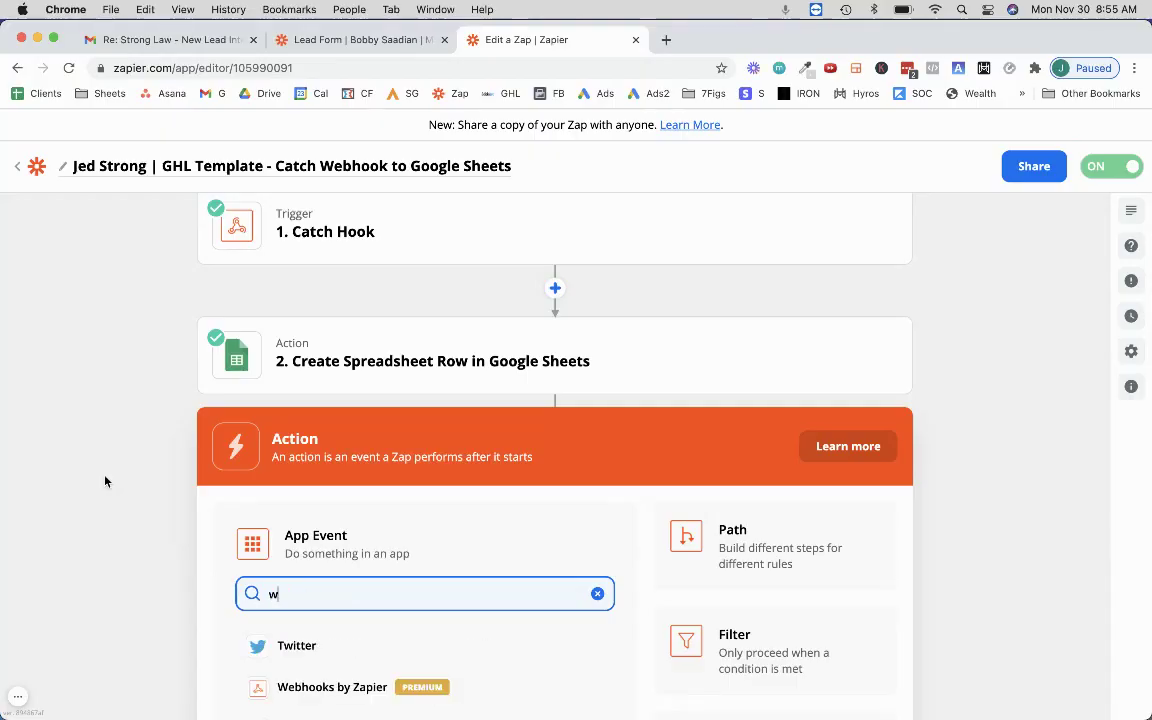
type("ebhook")
left_click(330, 648)
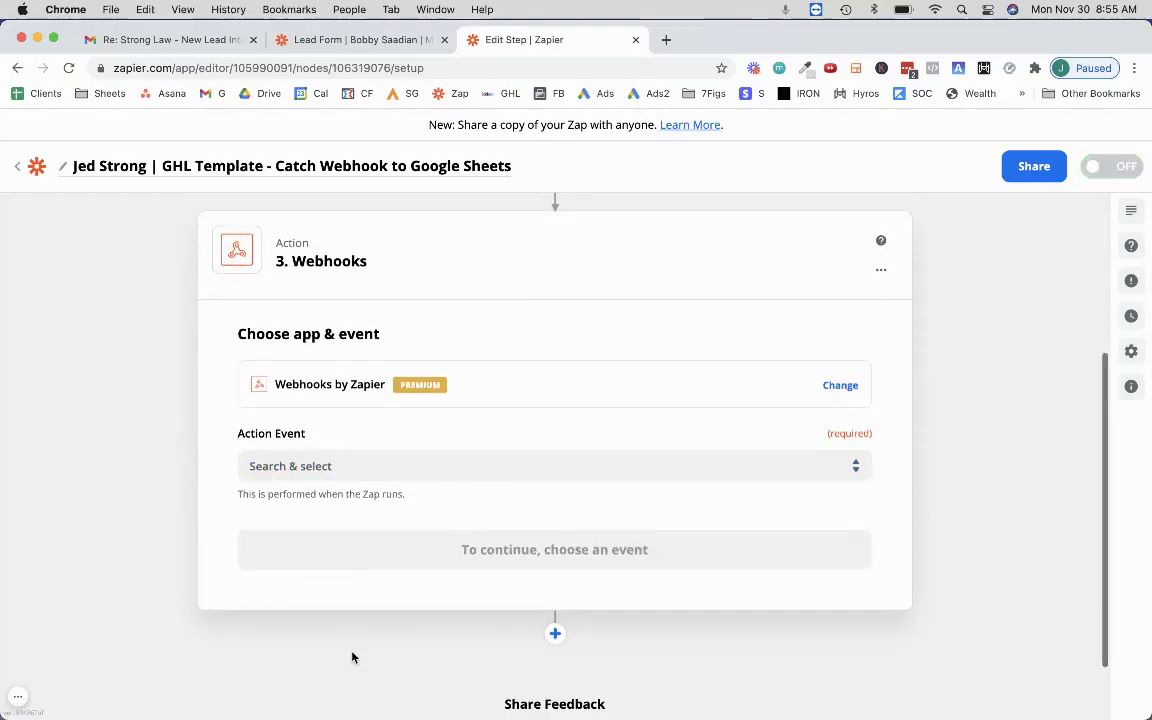
left_click(396, 466)
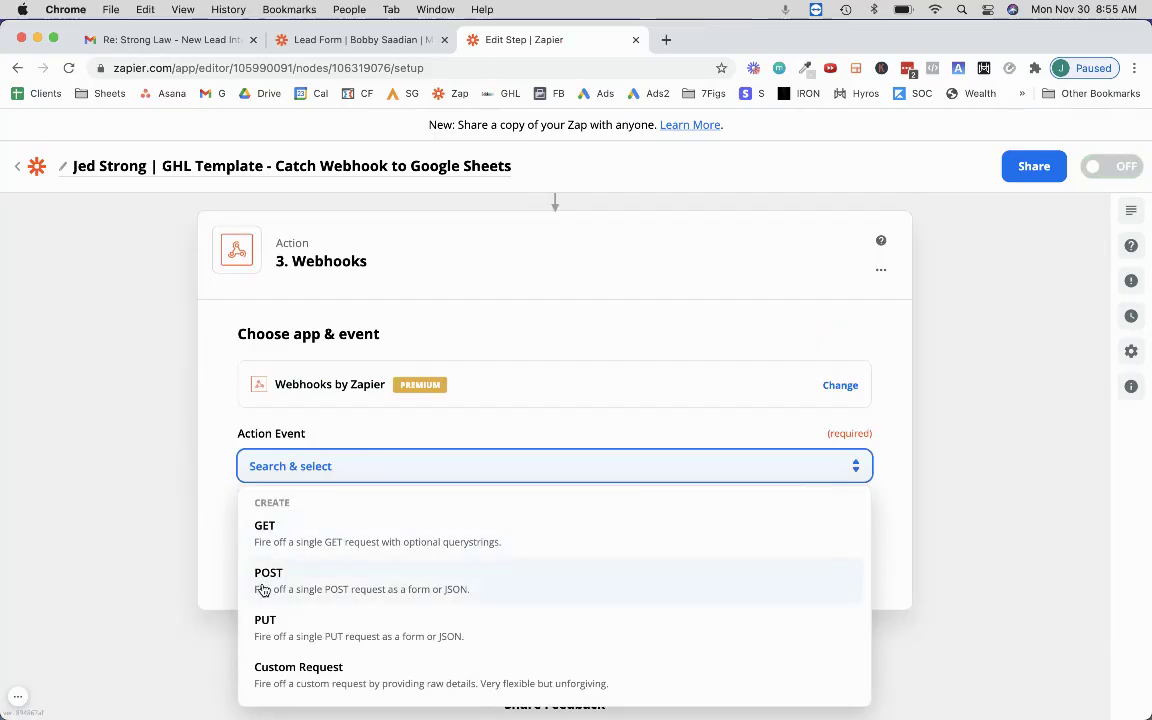
left_click(306, 585)
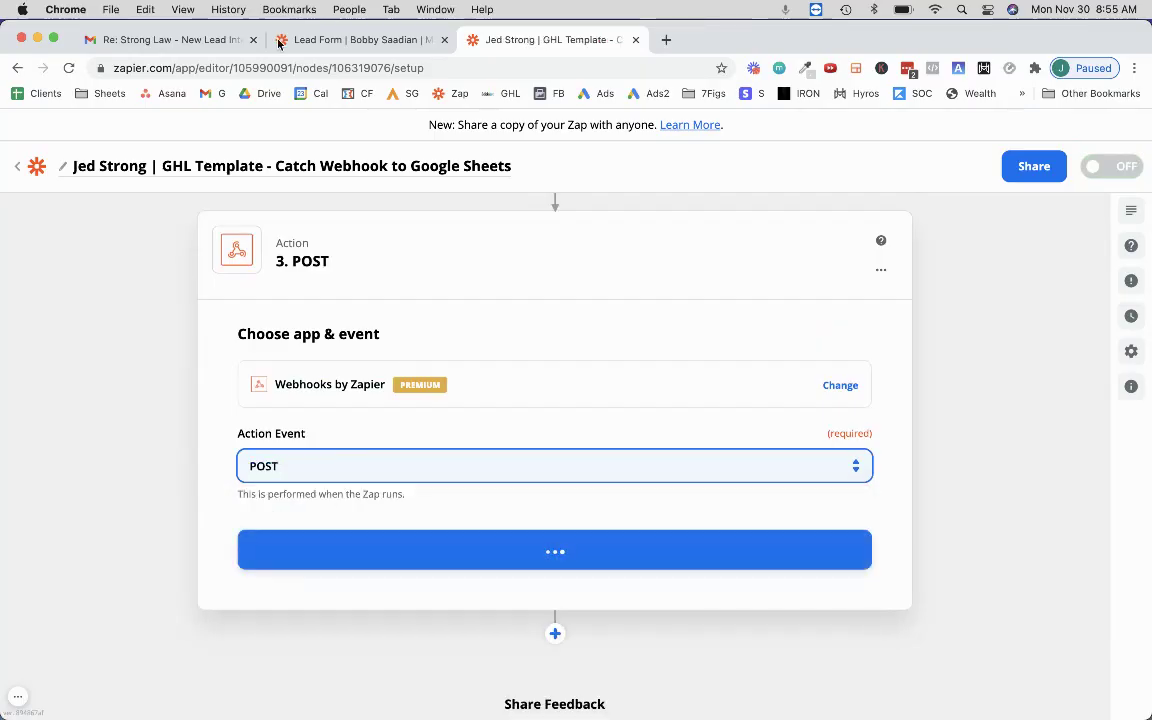
- Check the request method specified in the Lead Docket endpoint email in Gmail
left_click(172, 40)
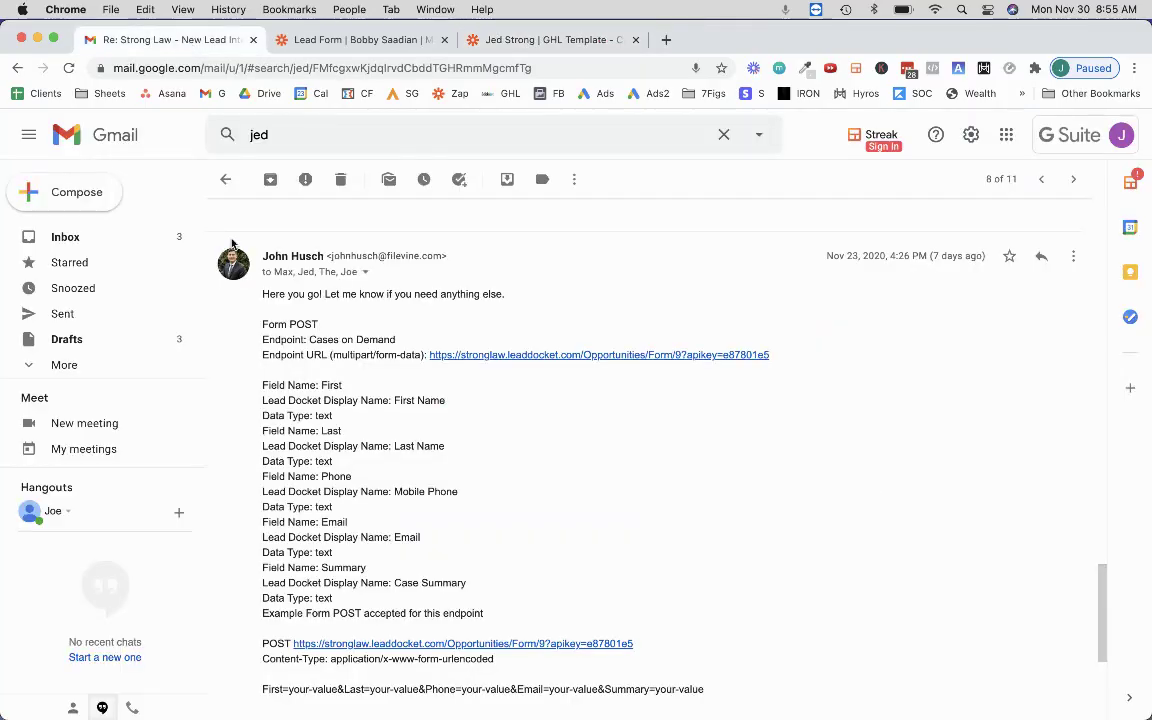
triple_click(318, 324)
left_click(303, 325)
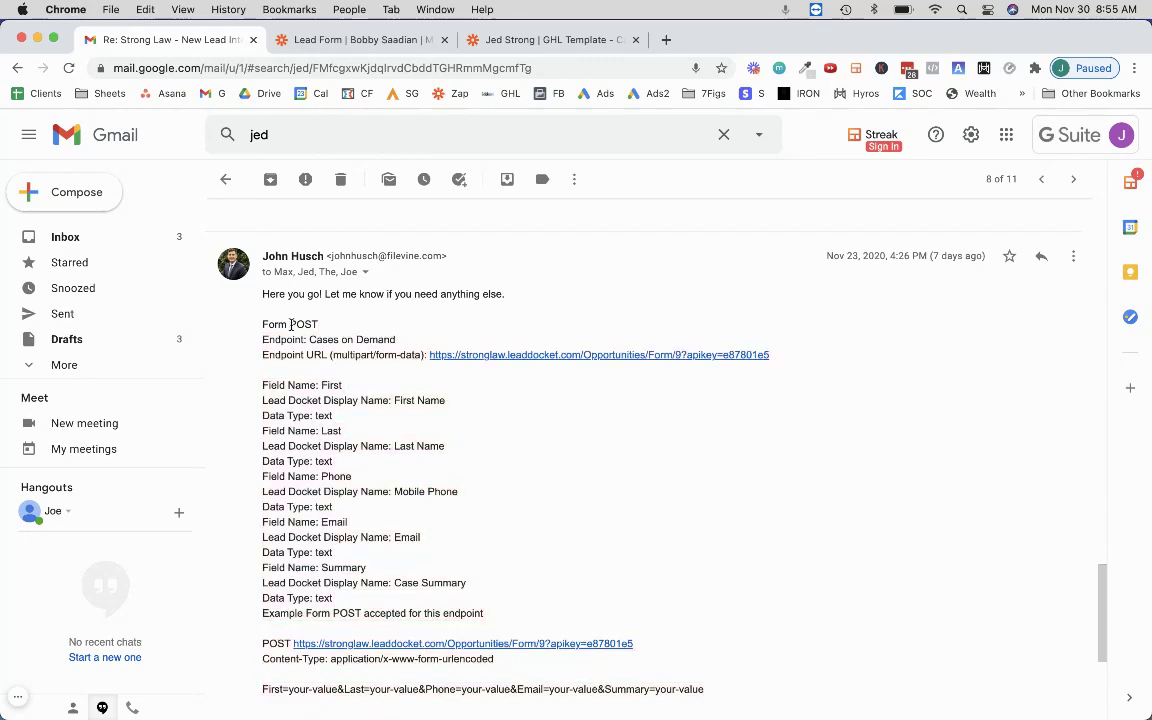
left_click_drag(291, 324, 307, 324)
left_click(337, 326)
- Return to the GHL Template zap in Zapier, select POST as the action event and continue to the action setup
left_click(494, 38)
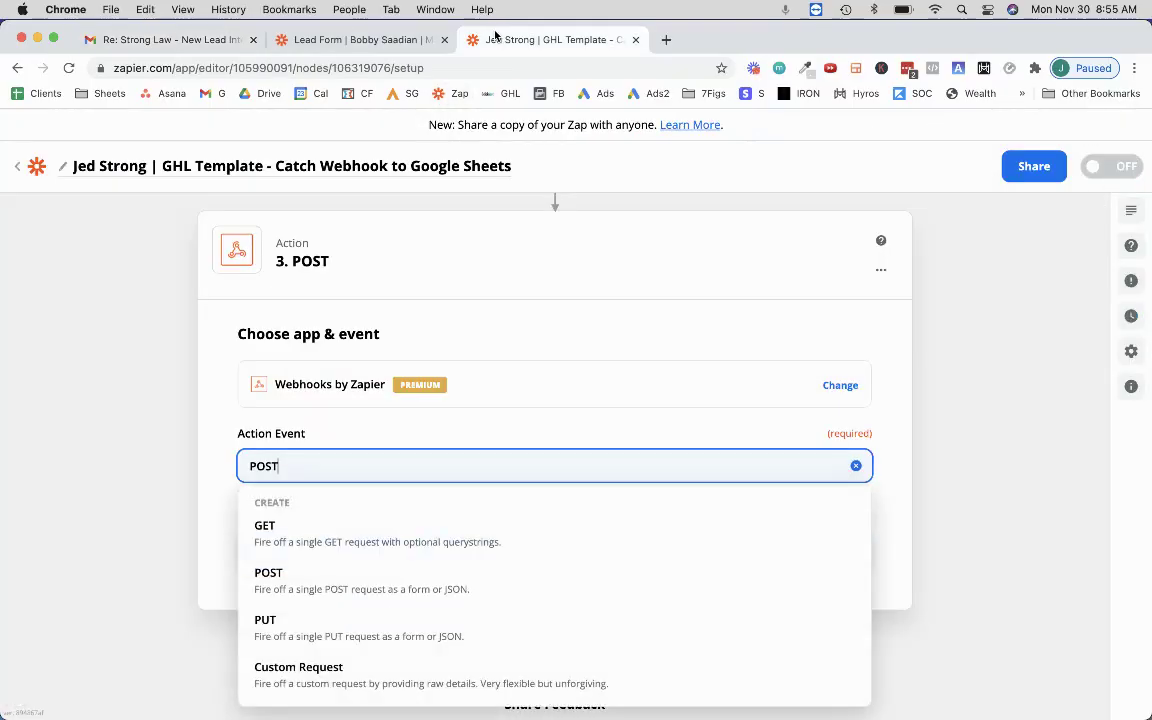
left_click(220, 478)
left_click(262, 466)
left_click(272, 574)
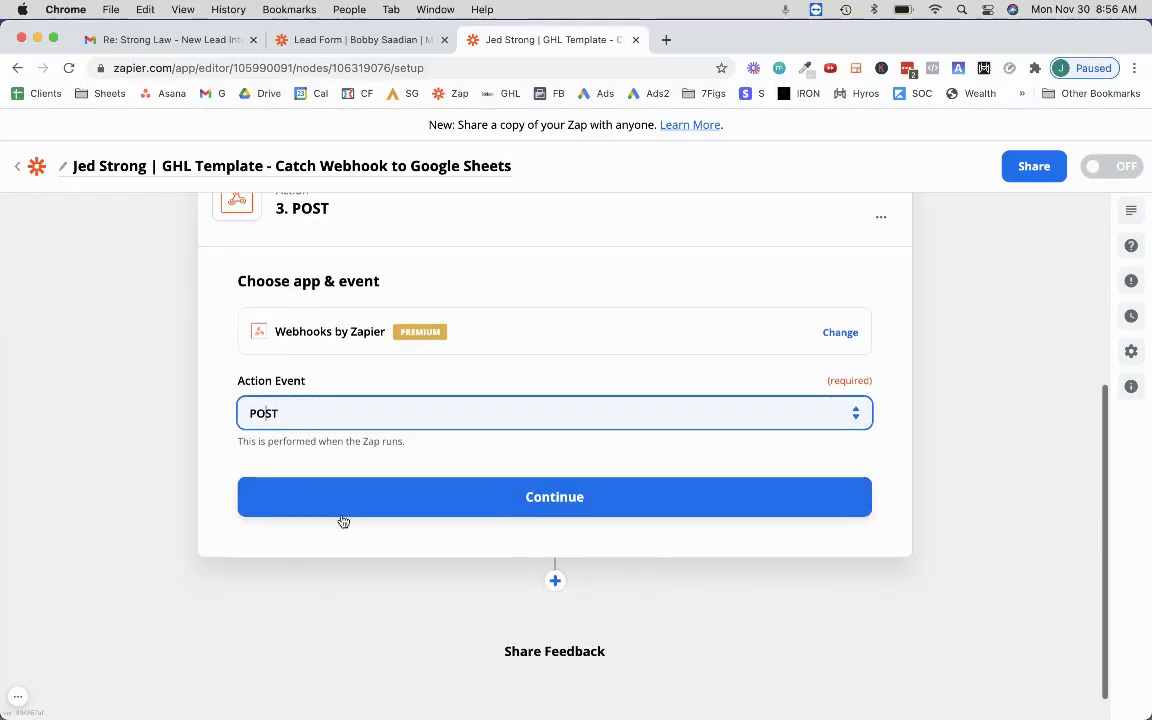
left_click(352, 509)
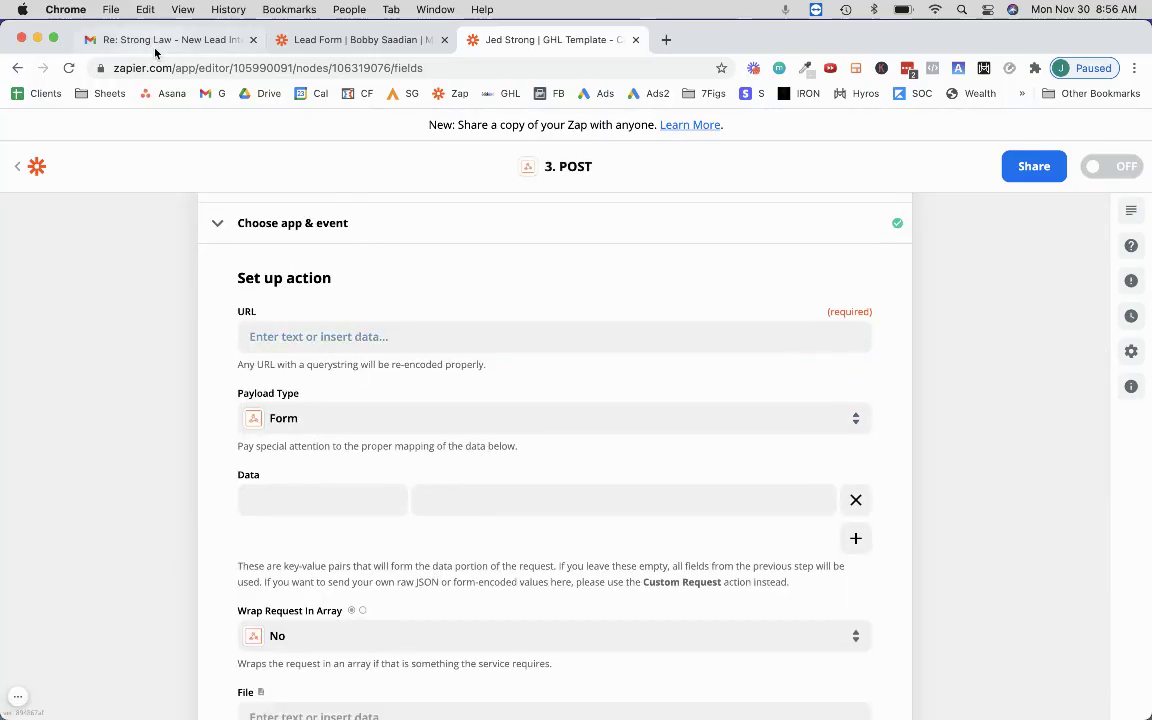
- Examine the URL, payload type and data mapping of the POST step in the Lead Form MVA zap
left_click(405, 40)
left_click(316, 512)
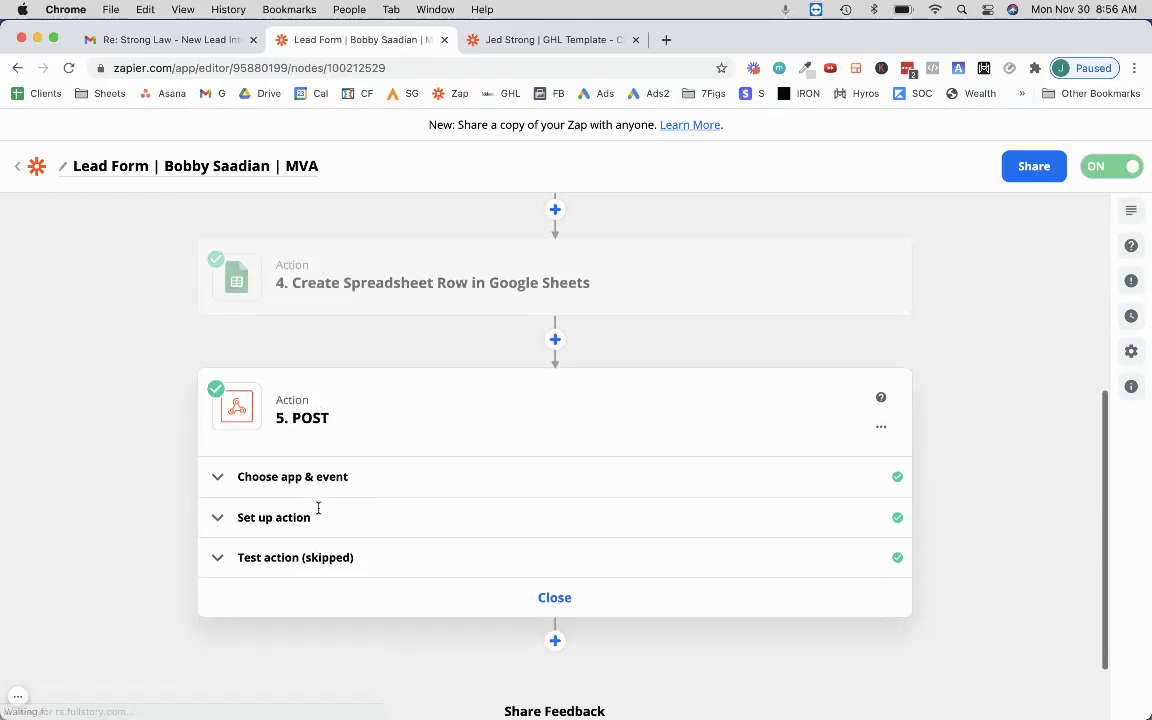
left_click(313, 470)
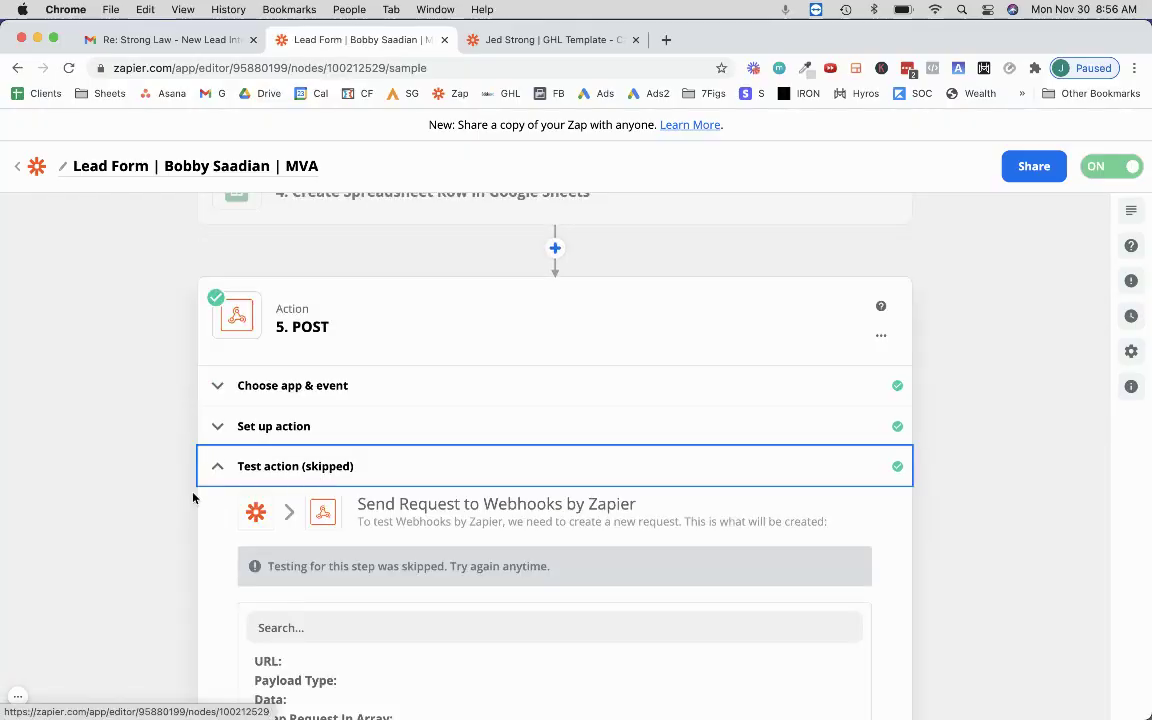
left_click(272, 392)
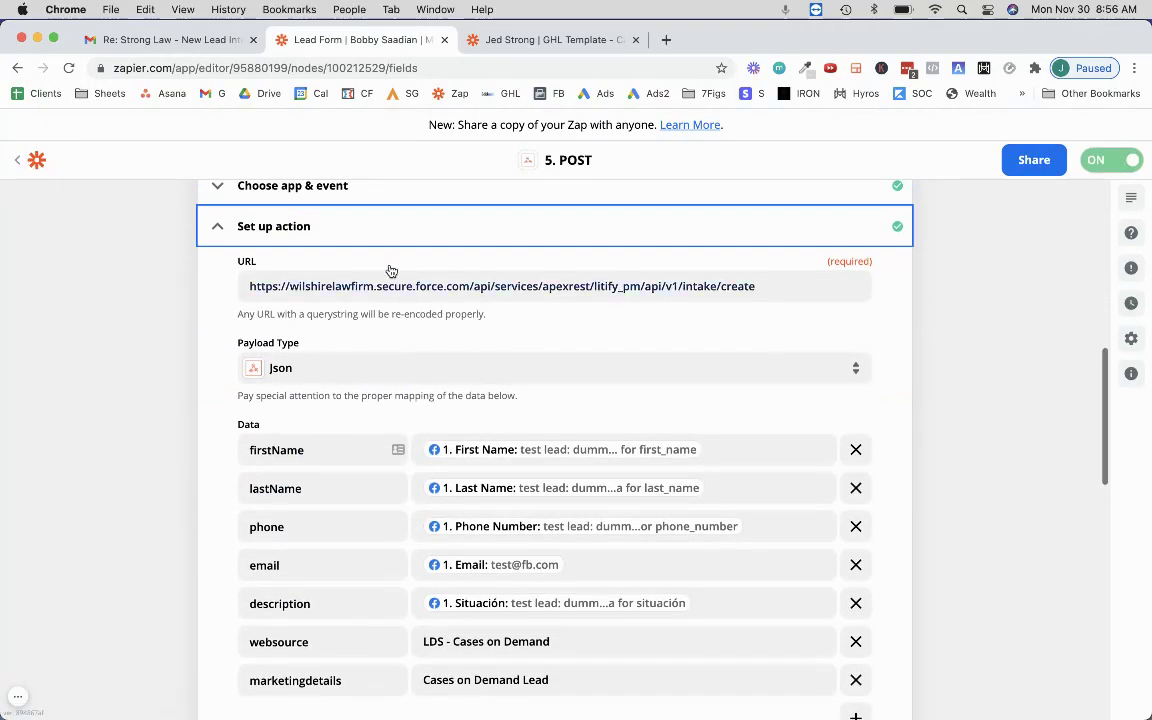
scroll(324, 386, "down", 1)
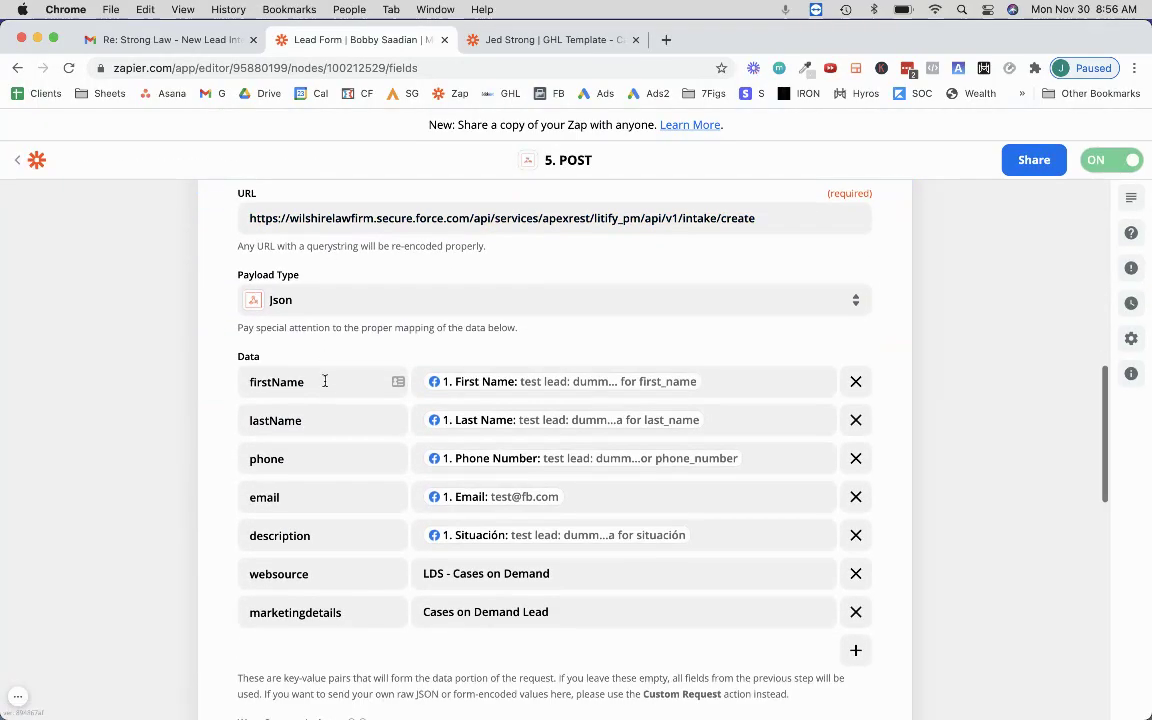
- Copy the endpoint URL containing the API key from the Gmail message into the URL field of the new POST action
left_click_drag(510, 40, 342, 44)
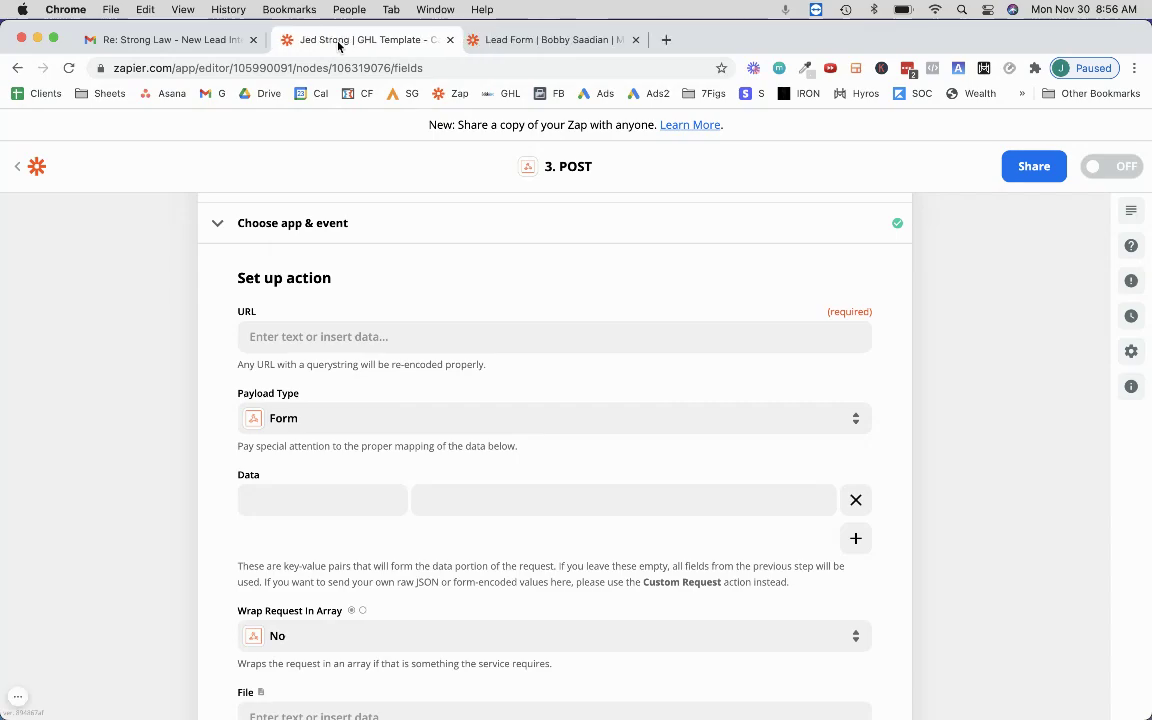
left_click(170, 42)
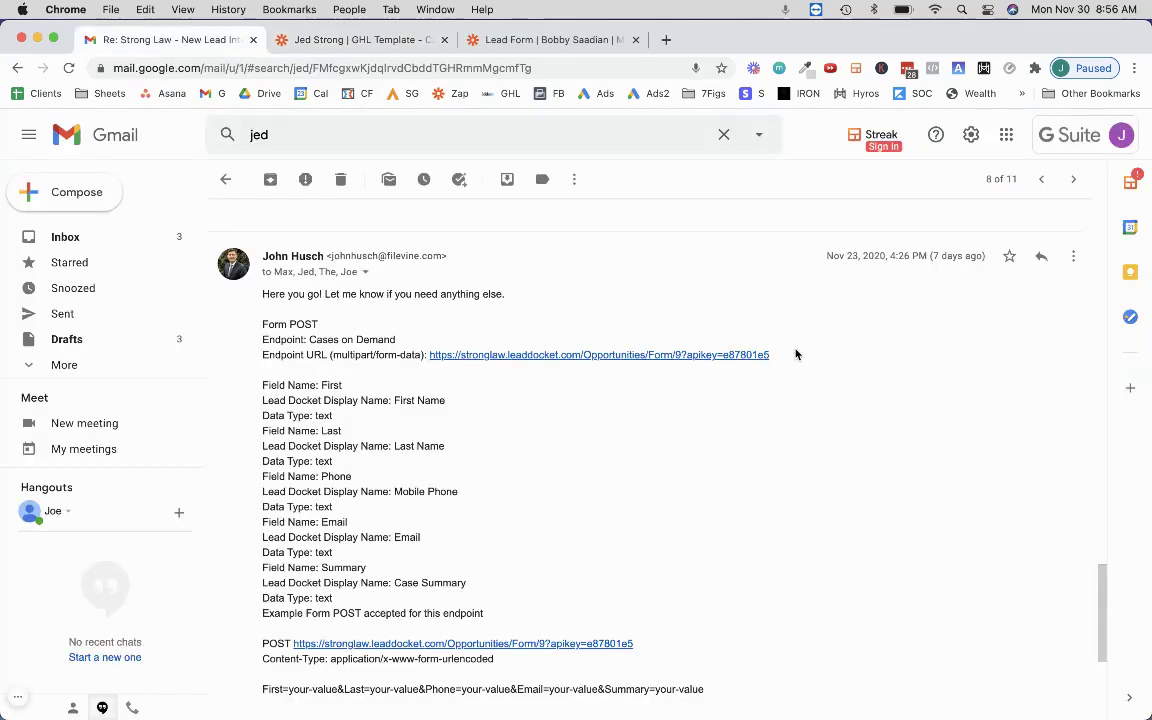
left_click_drag(796, 354, 427, 352)
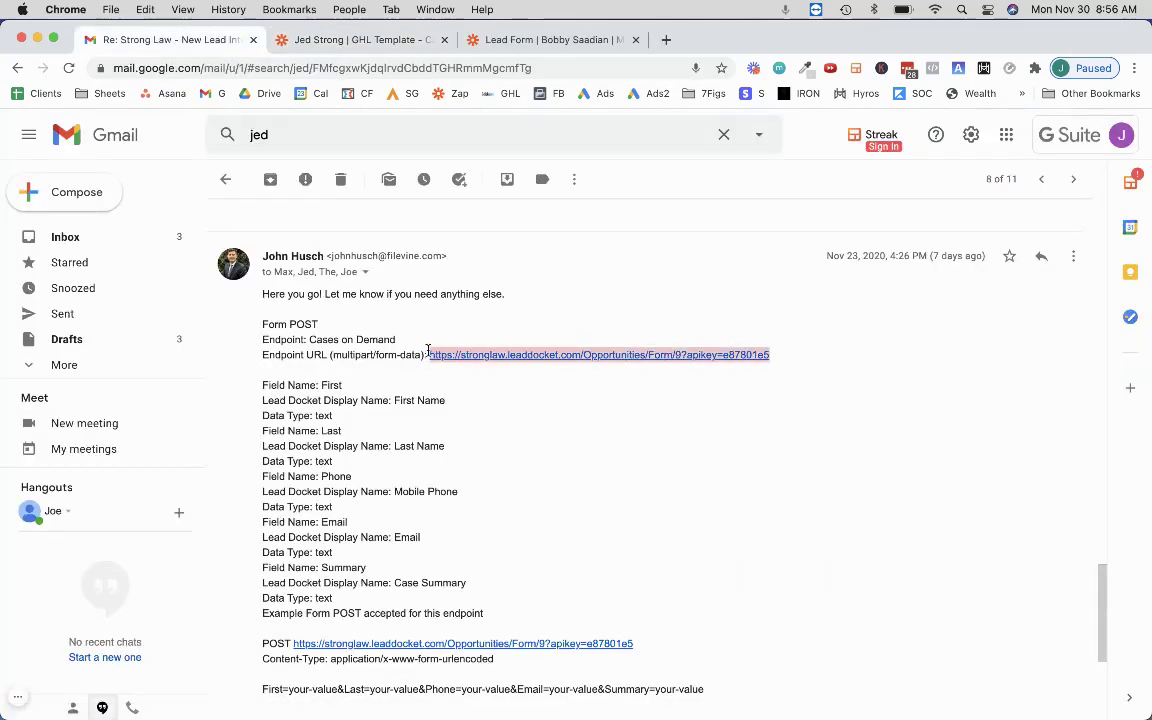
key("super+c")
left_click(380, 41)
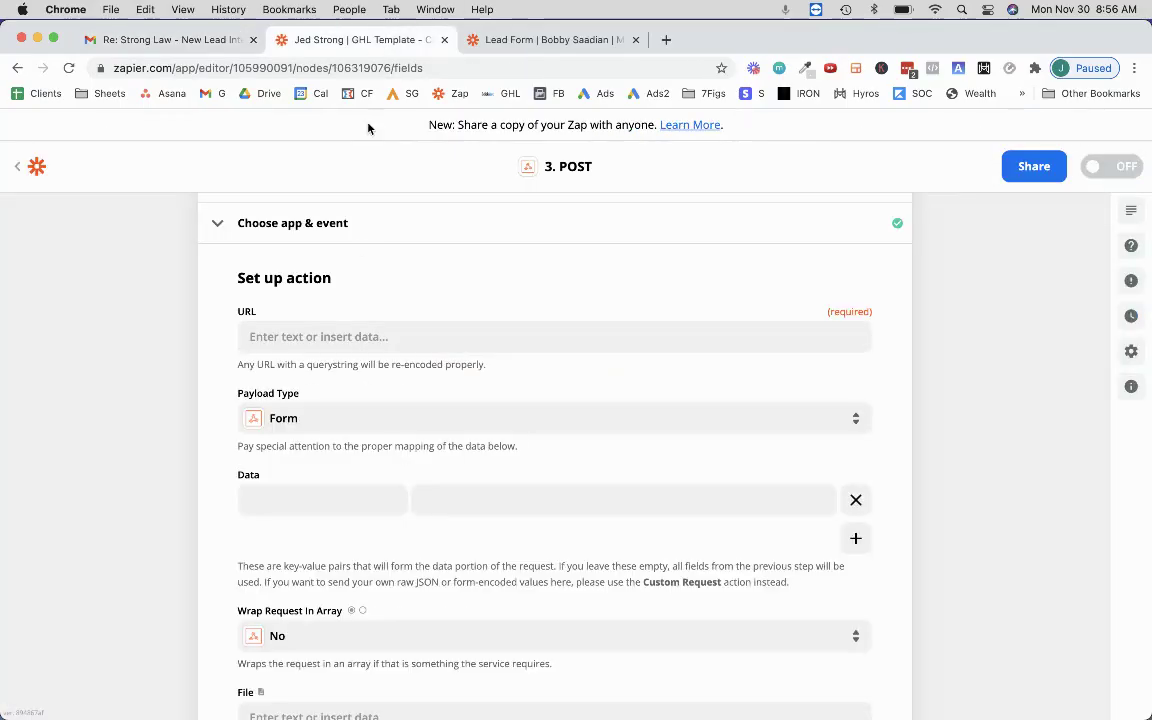
left_click(316, 342)
key("super+v")
left_click(202, 347)
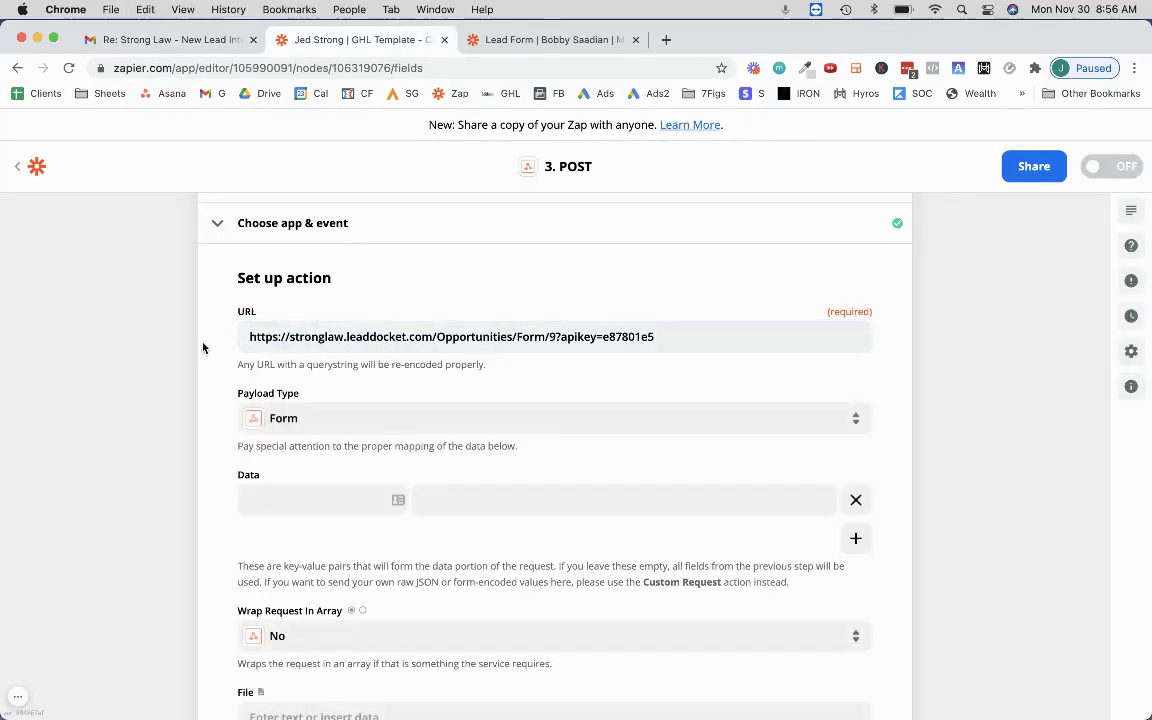
- Check the form type in the endpoint email and set the POST action's payload type to Form
left_click(176, 44)
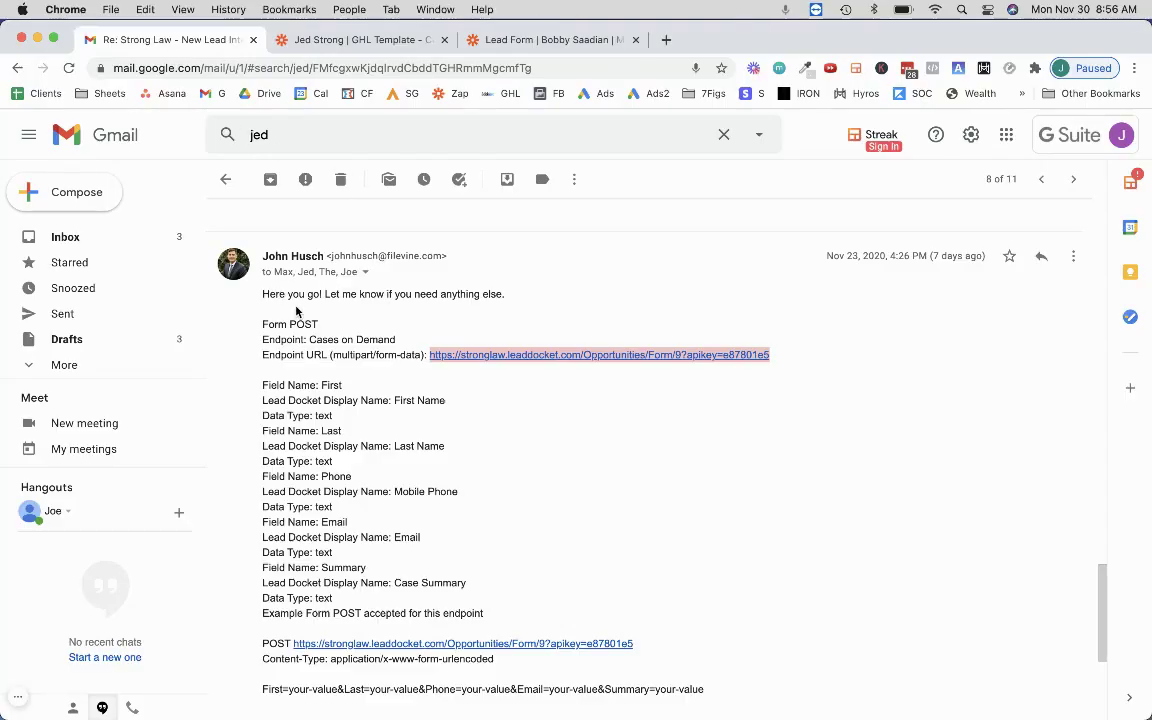
left_click(312, 40)
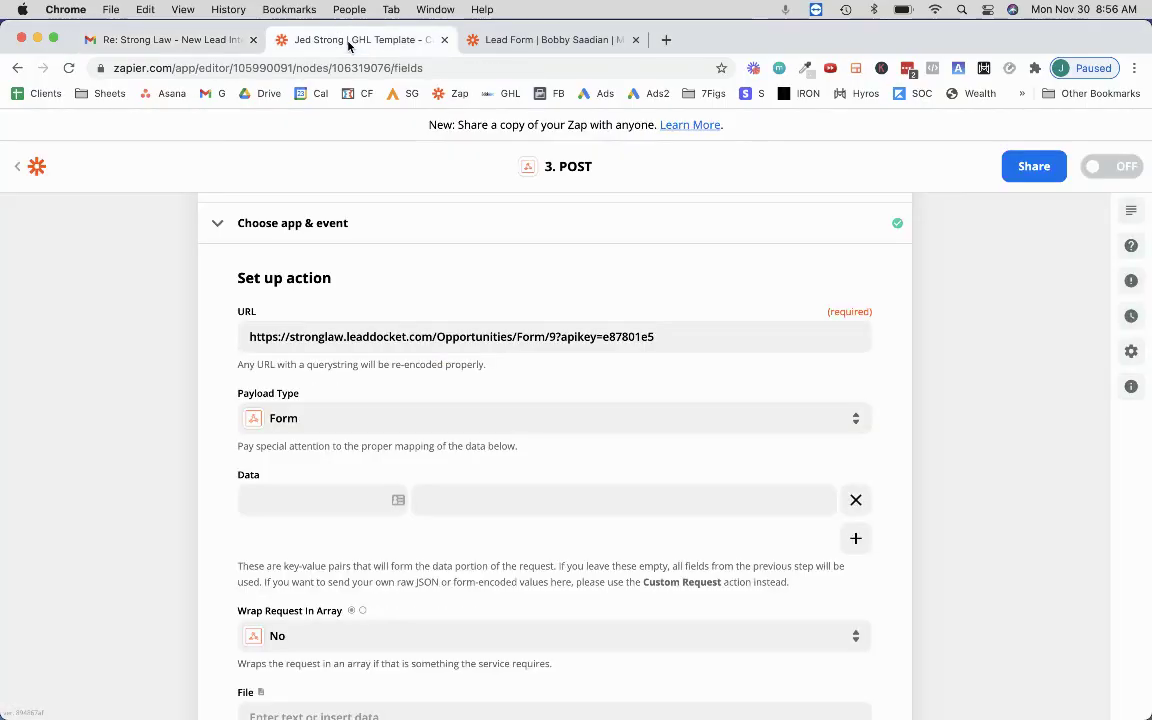
left_click(341, 422)
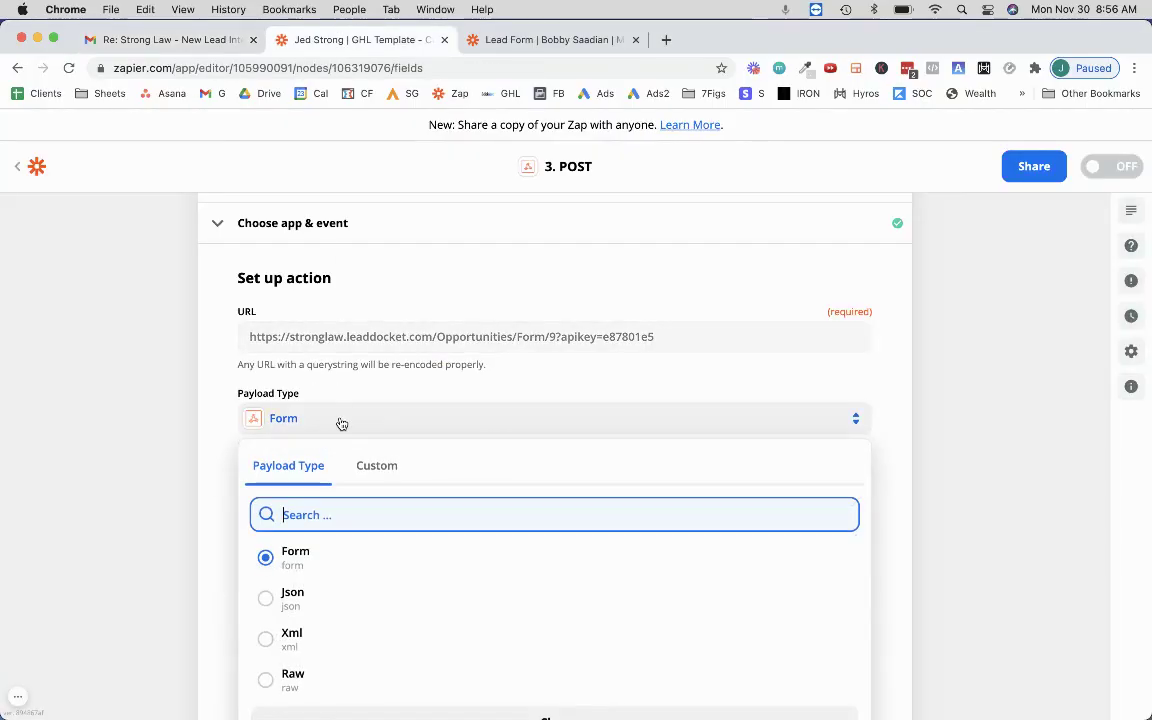
left_click(262, 556)
- Compare the field names listed in the endpoint email with the data mapping of the Lead Form MVA zap's POST step
left_click(196, 39)
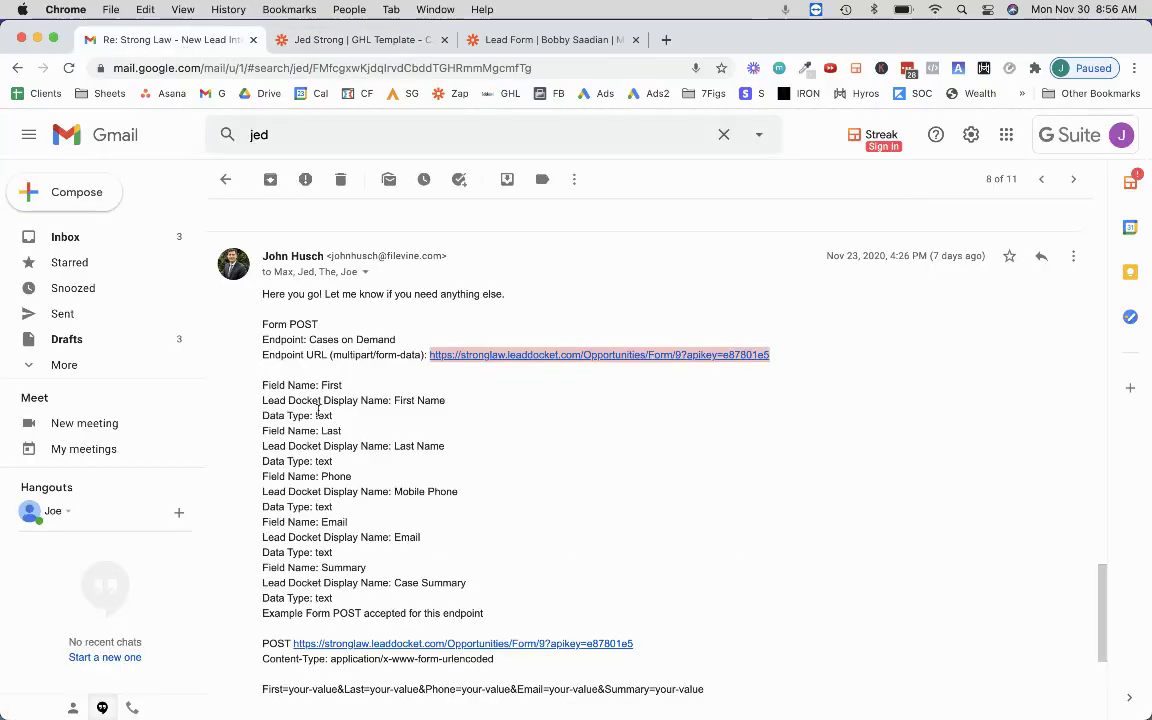
left_click_drag(377, 358, 392, 363)
left_click(392, 363)
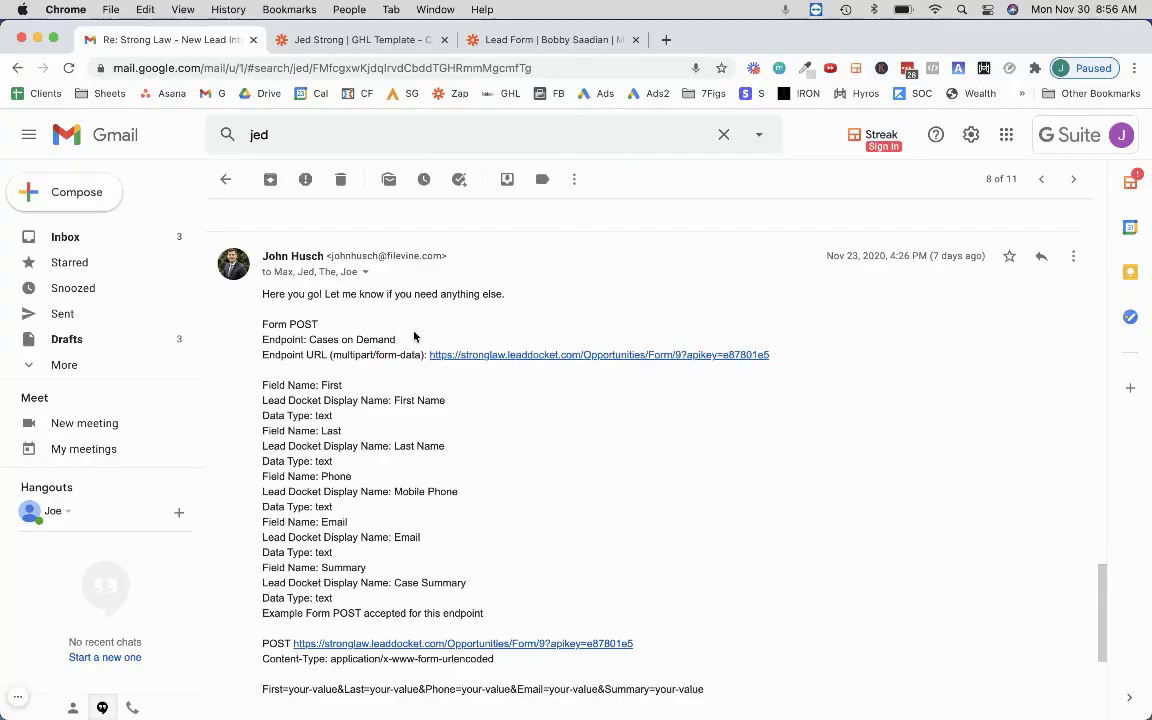
left_click(396, 40)
left_click(480, 41)
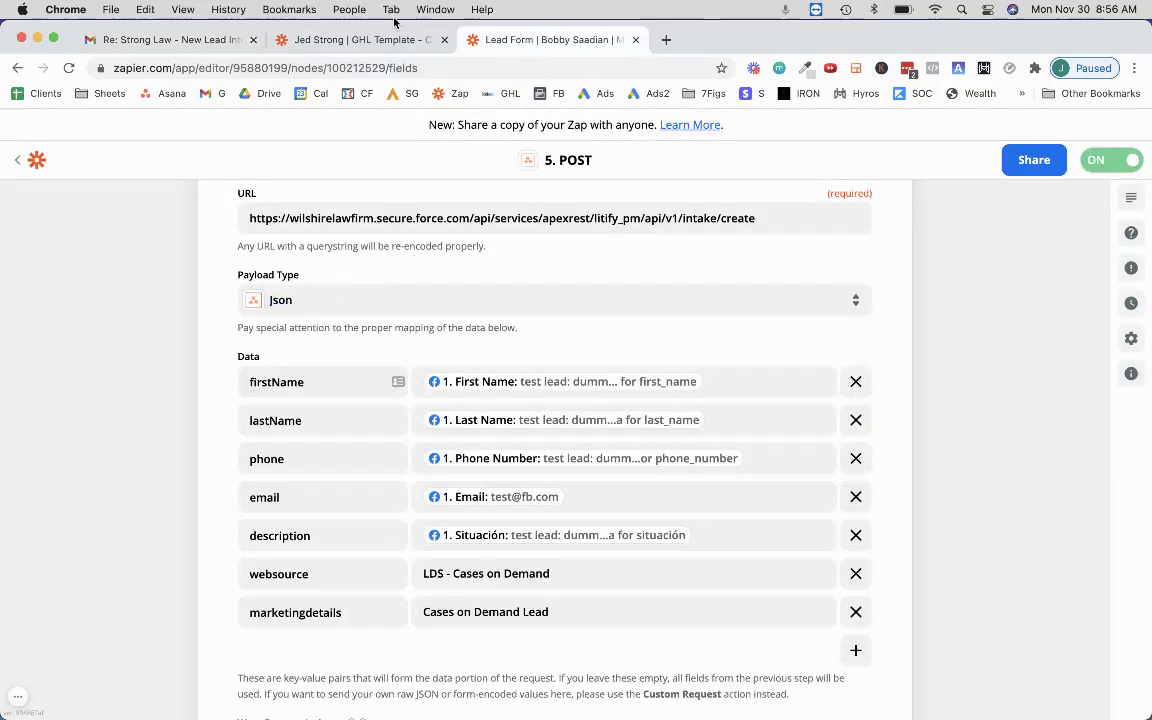
left_click(200, 42)
scroll(303, 421, "down", 1)
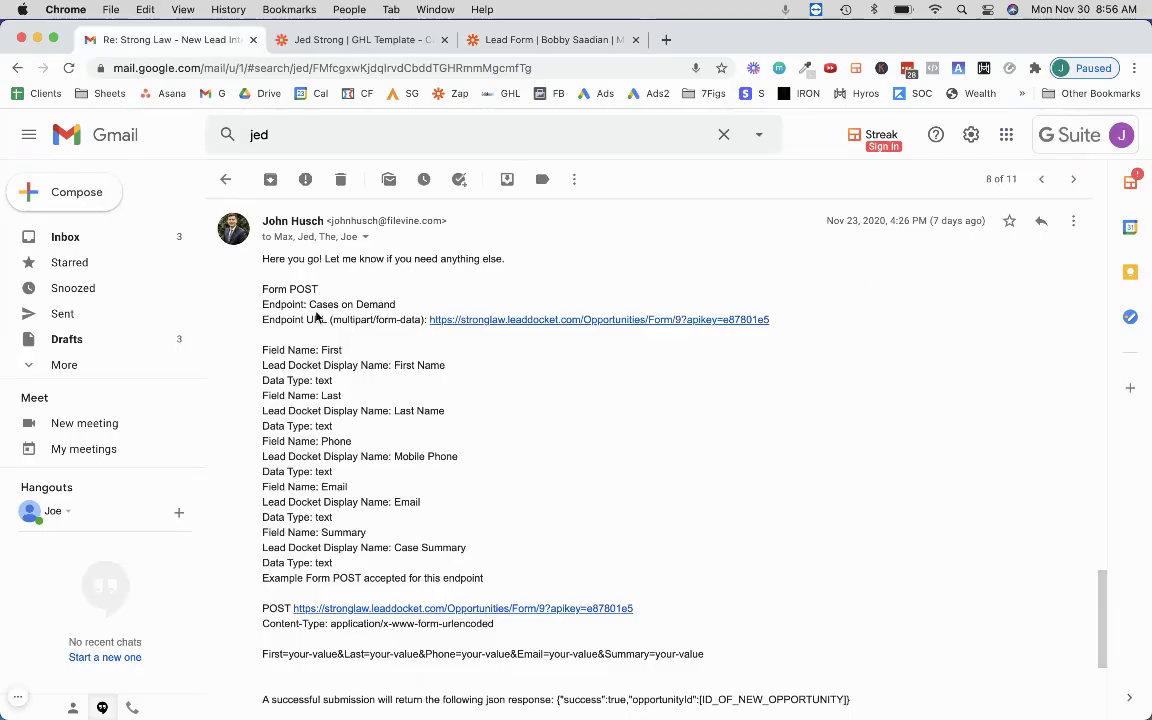
- Examine the field details in the endpoint email and the Cases on Demand form its POST link opens
scroll(316, 314, "up", 1)
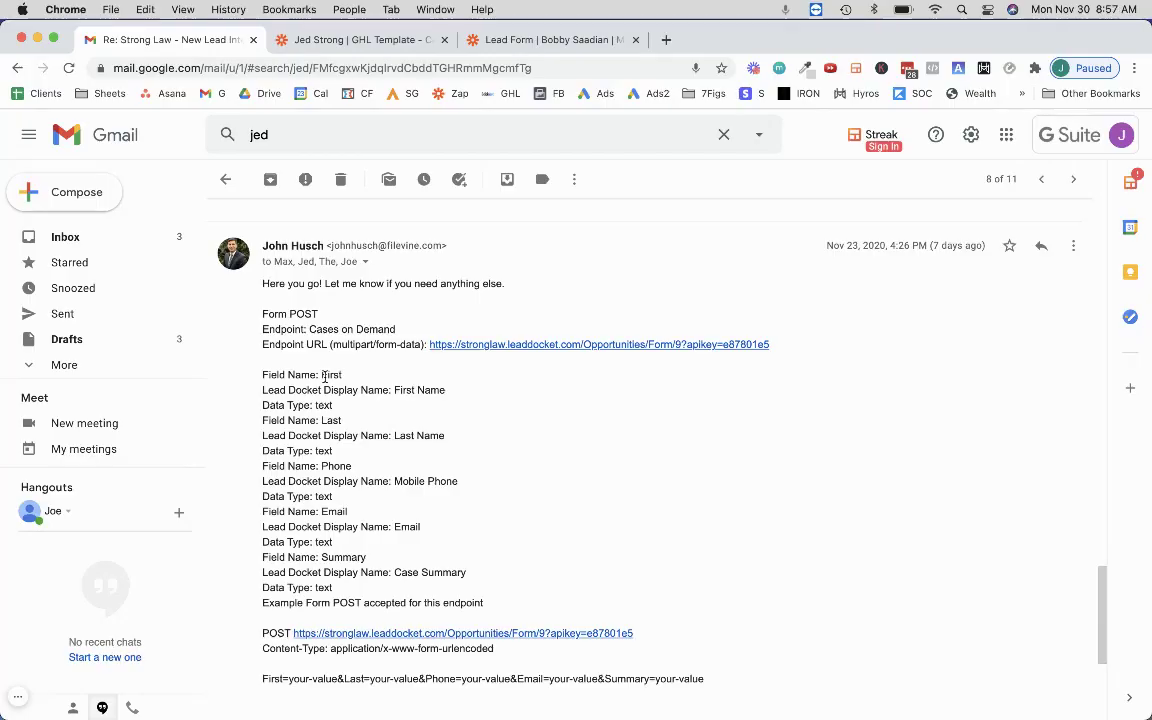
scroll(324, 377, "down", 3)
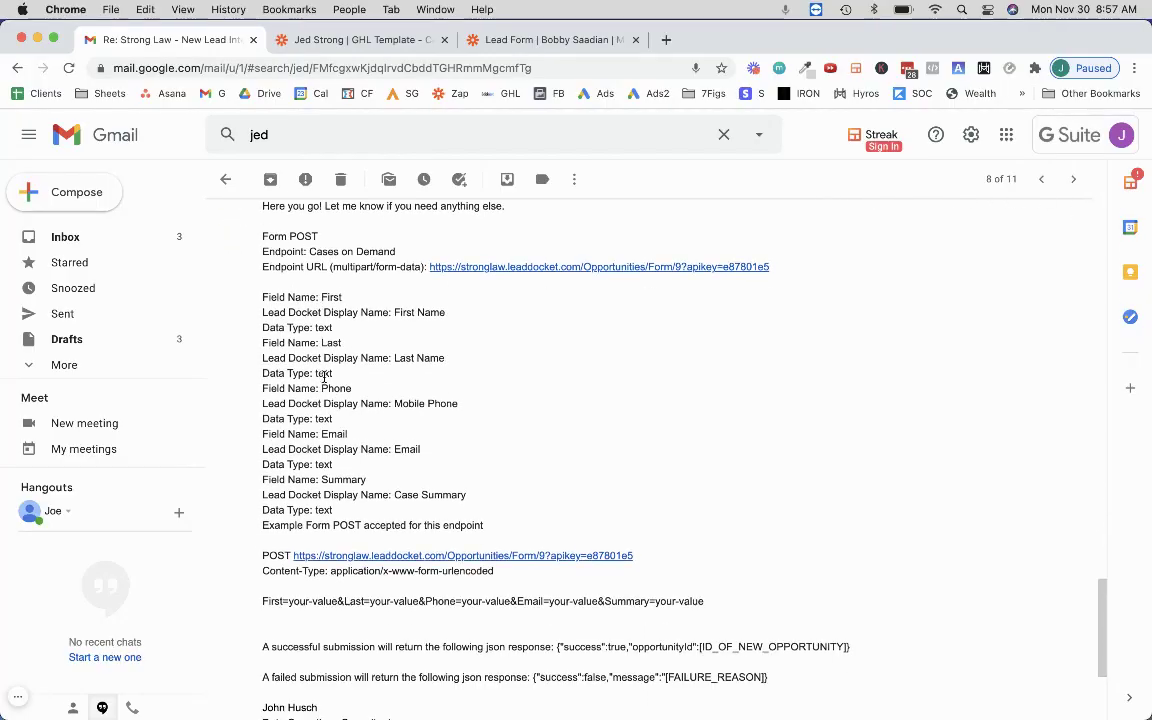
scroll(324, 377, "down", 2)
scroll(382, 514, "down", 1)
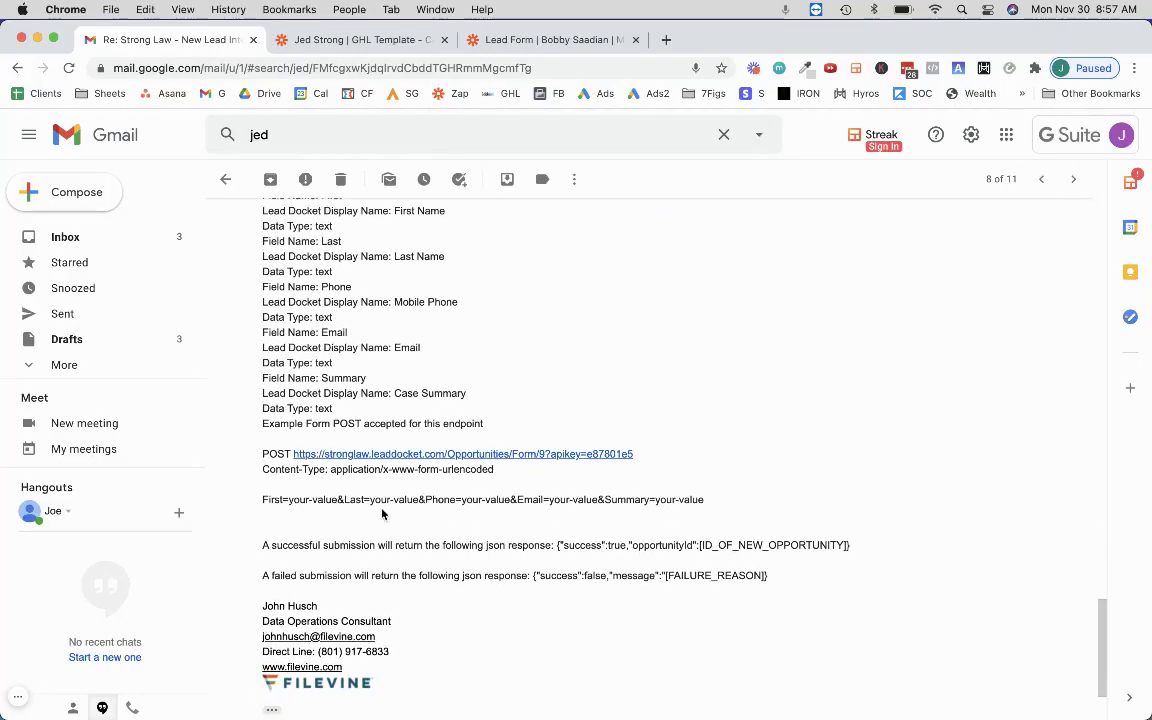
left_click(433, 456)
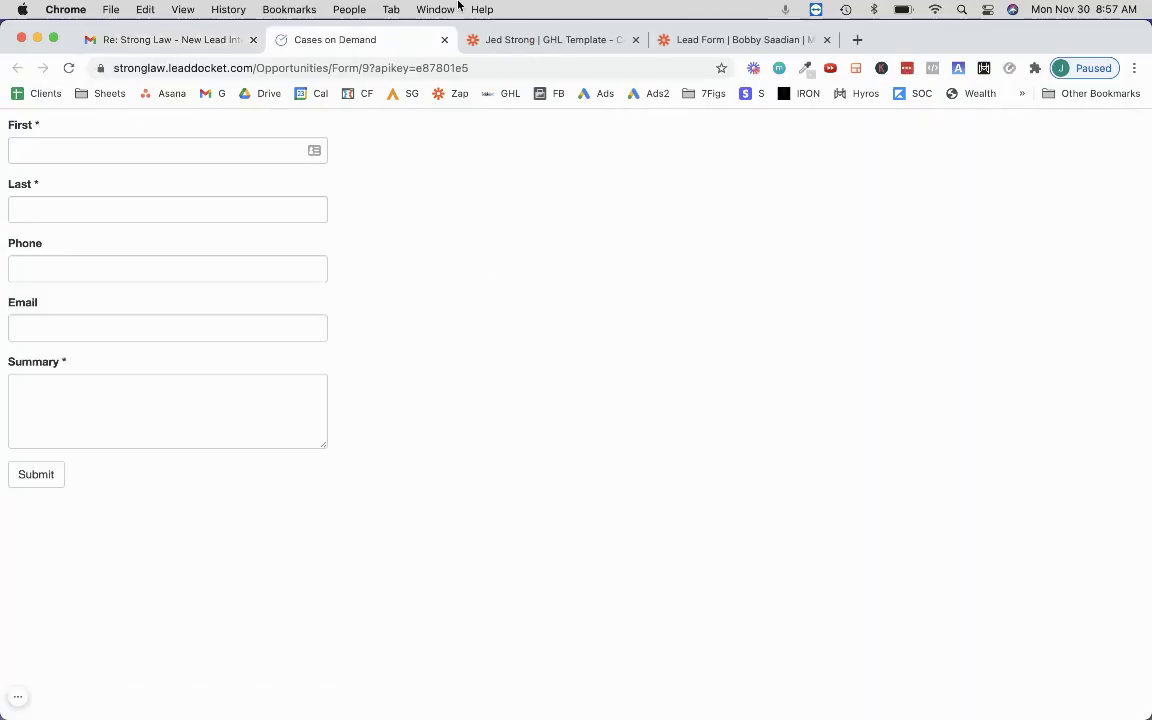
left_click(444, 40)
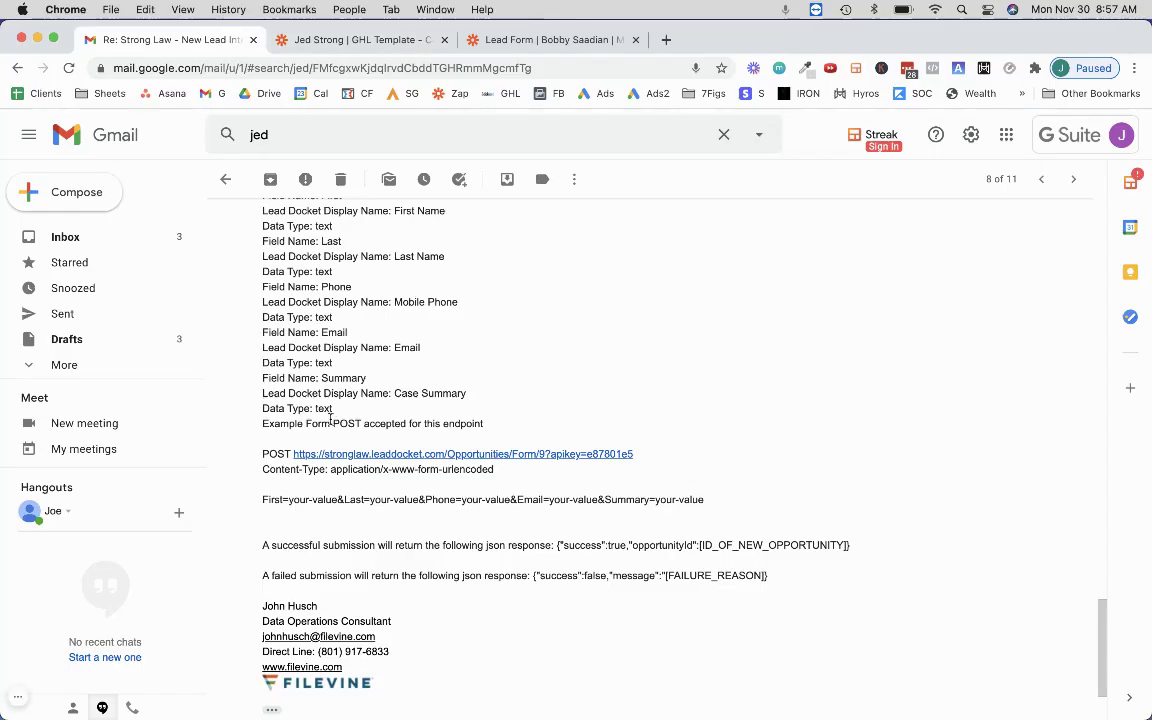
scroll(330, 419, "up", 2)
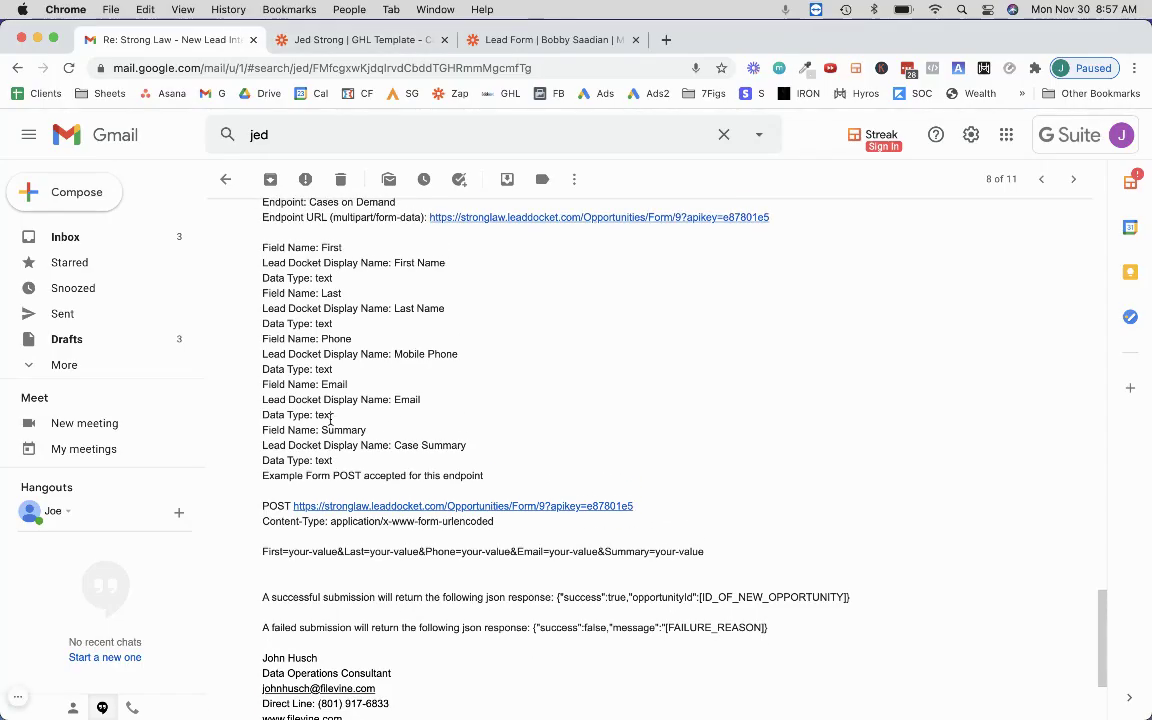
scroll(318, 450, "up", 1)
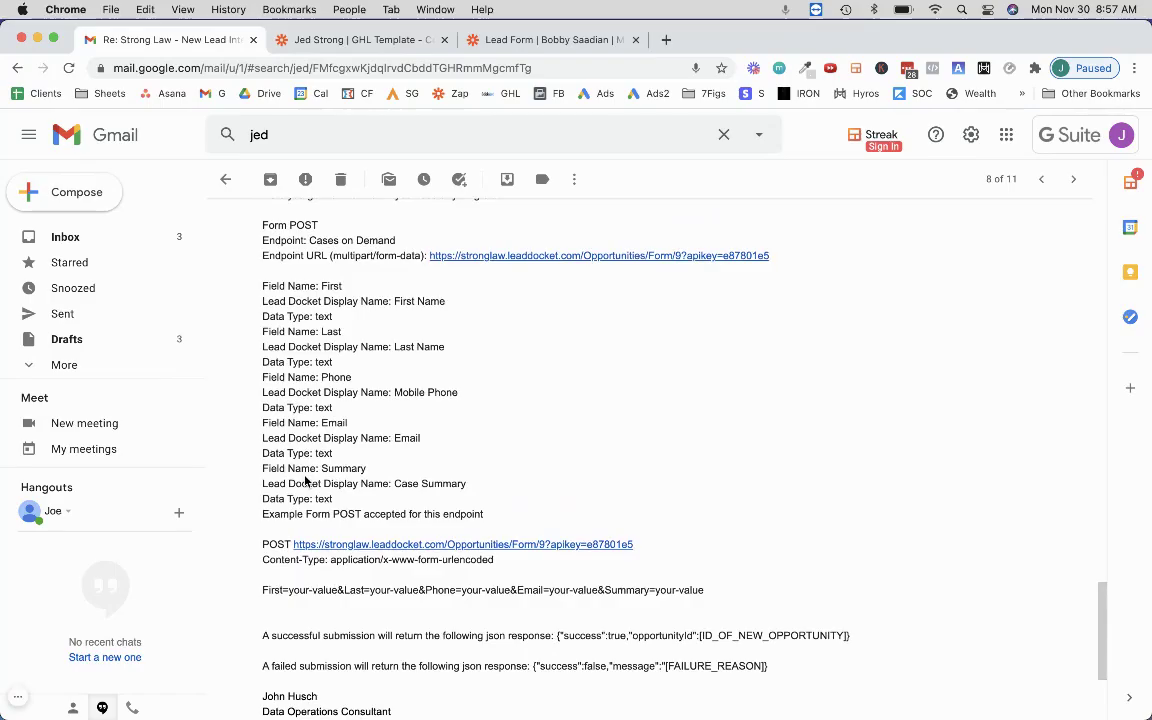
- Copy the field name First from the email into the first data key of the new POST action
double_click(329, 286)
key("super+c")
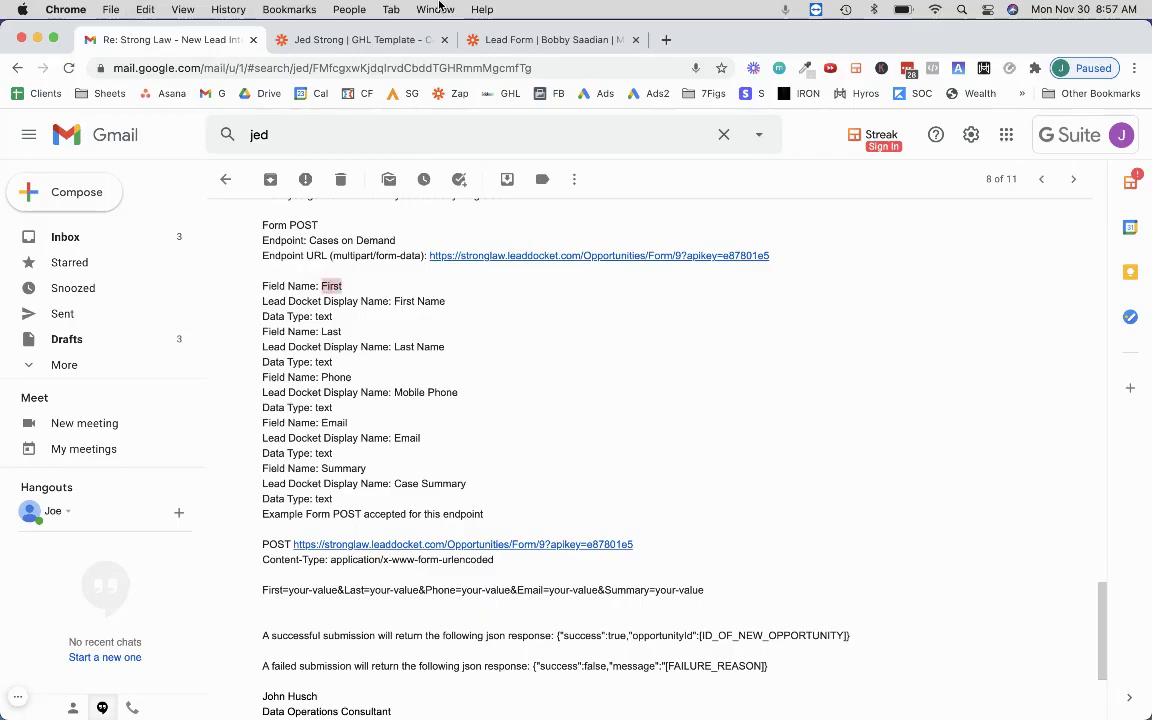
left_click(360, 40)
left_click(508, 40)
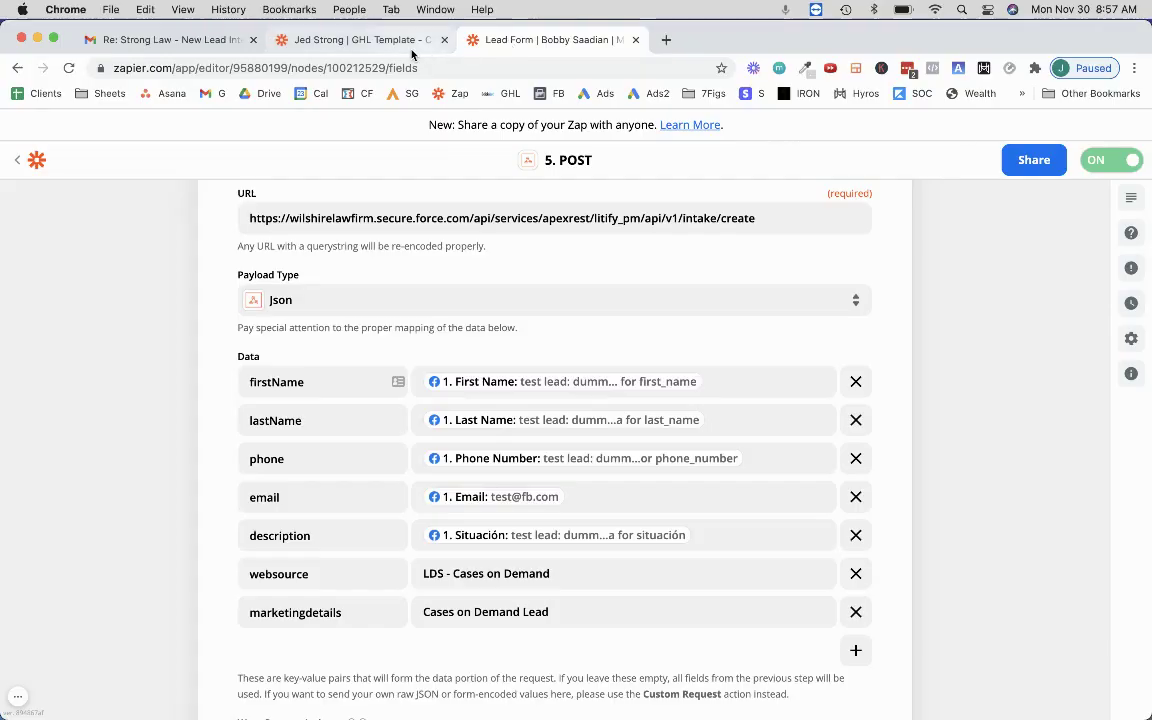
left_click(372, 42)
left_click(288, 495)
key("super+v")
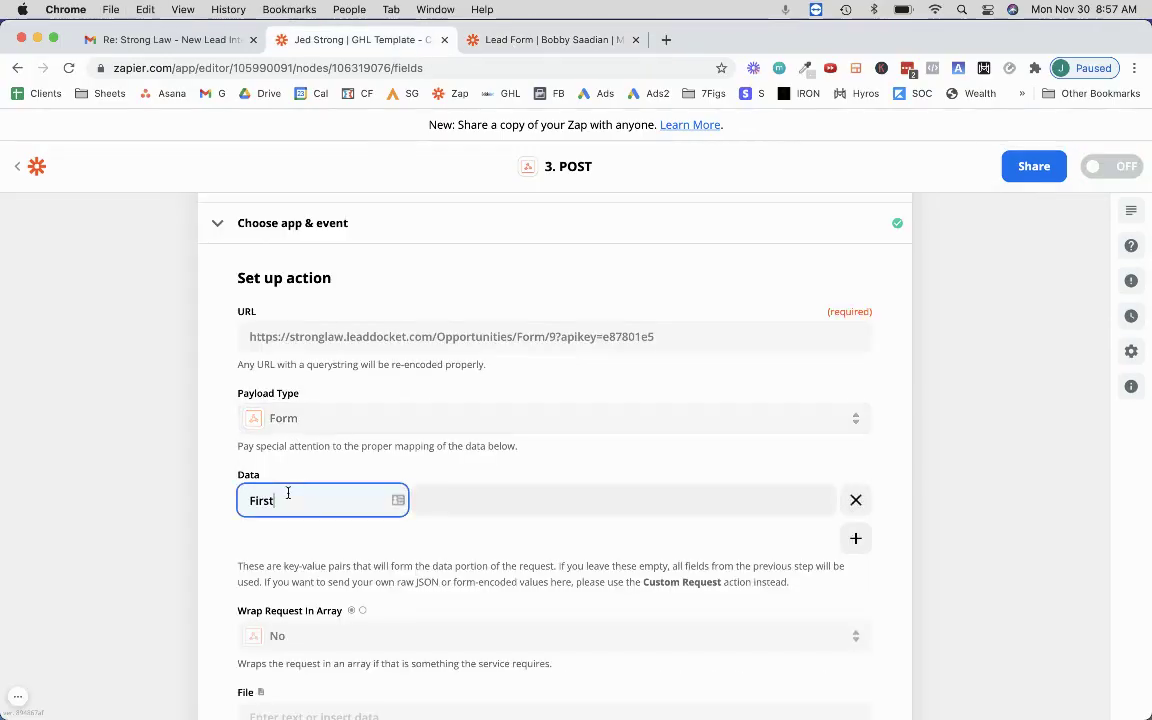
- Copy the field name Last from the email into a second data row's key in the POST action
left_click(162, 40)
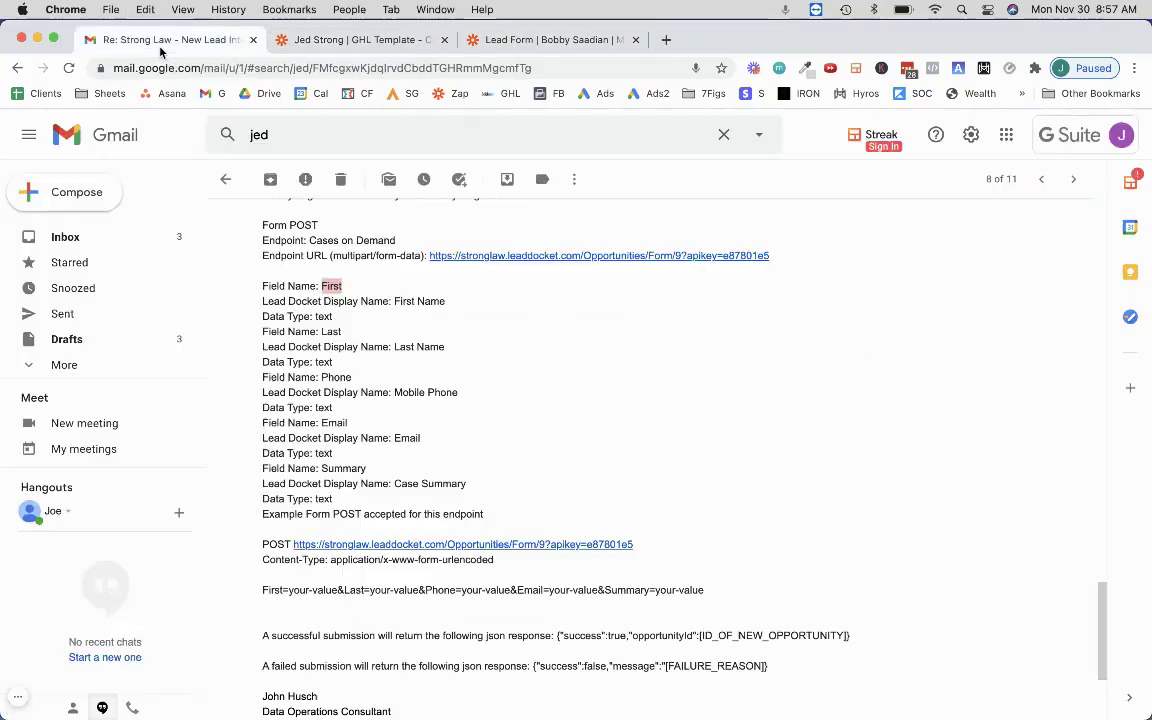
left_click(313, 328)
double_click(330, 331)
key("super+c")
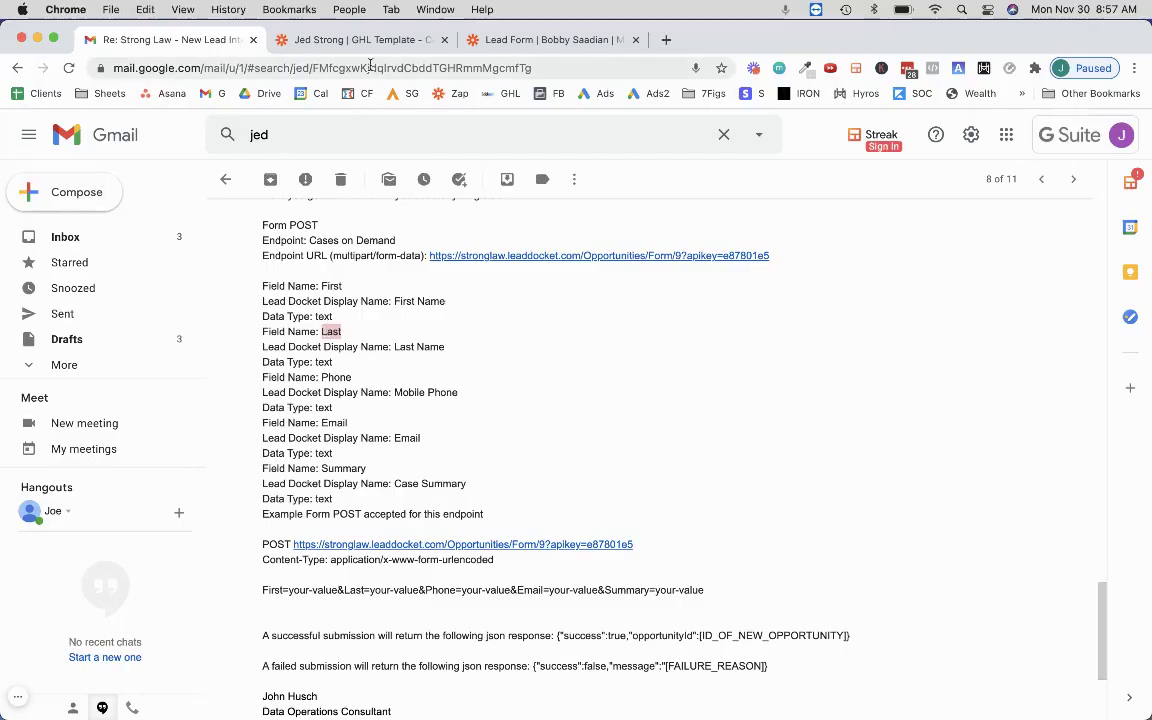
left_click(332, 40)
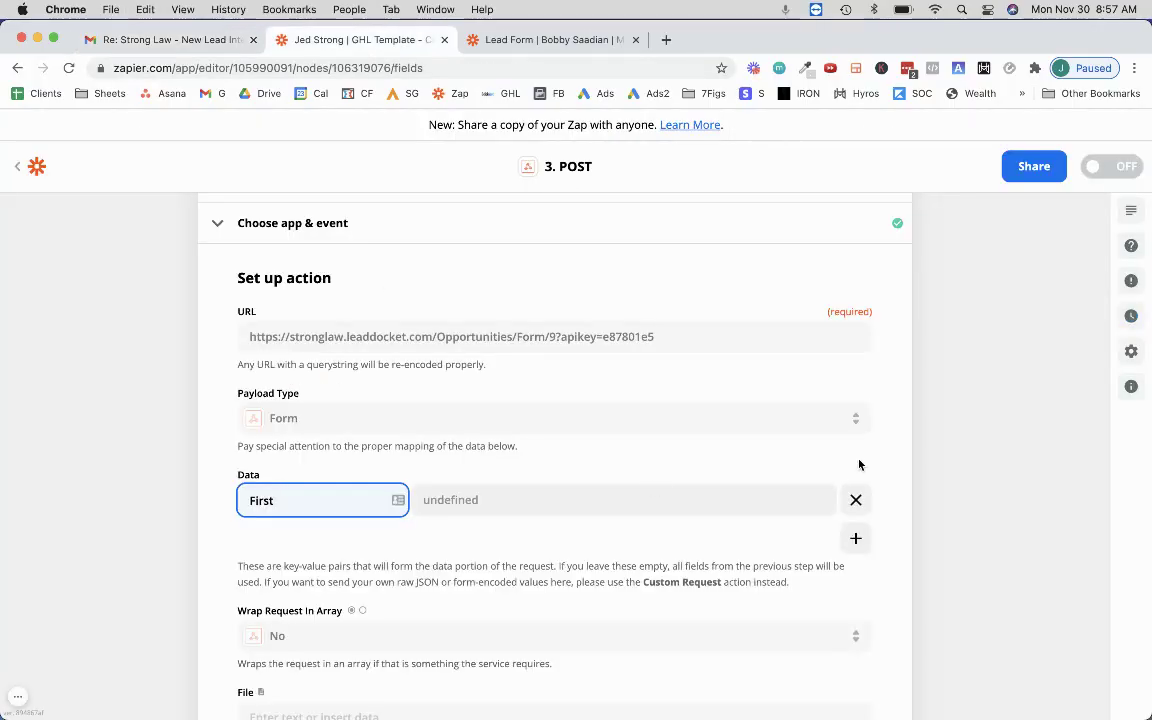
left_click(855, 538)
scroll(870, 490, "down", 2)
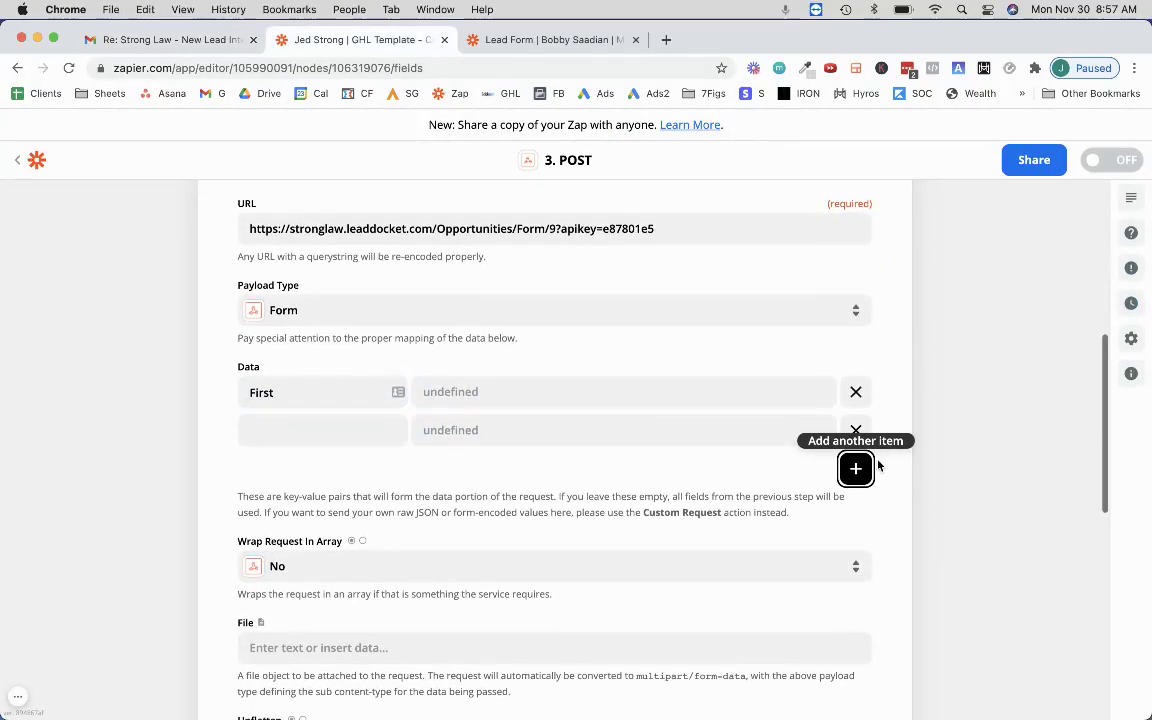
left_click(372, 436)
key("super+v")
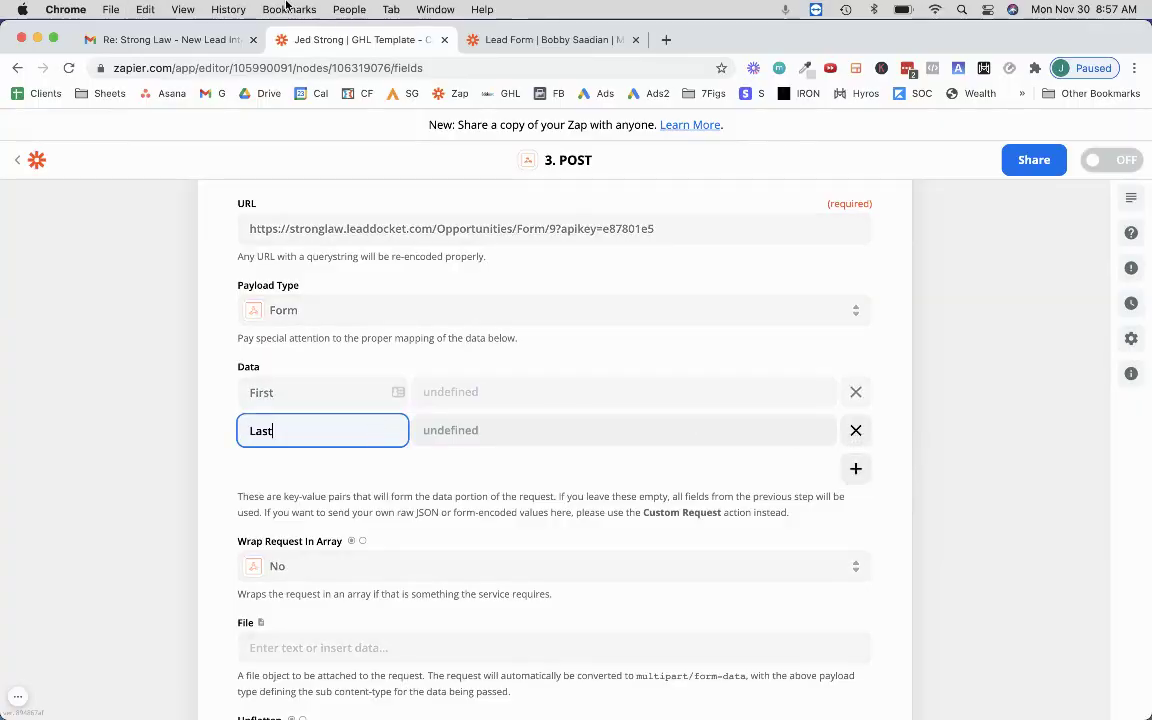
- Add a third data row to the POST action with the key Phone copied from the email
left_click(165, 39)
scroll(216, 258, "down", 2)
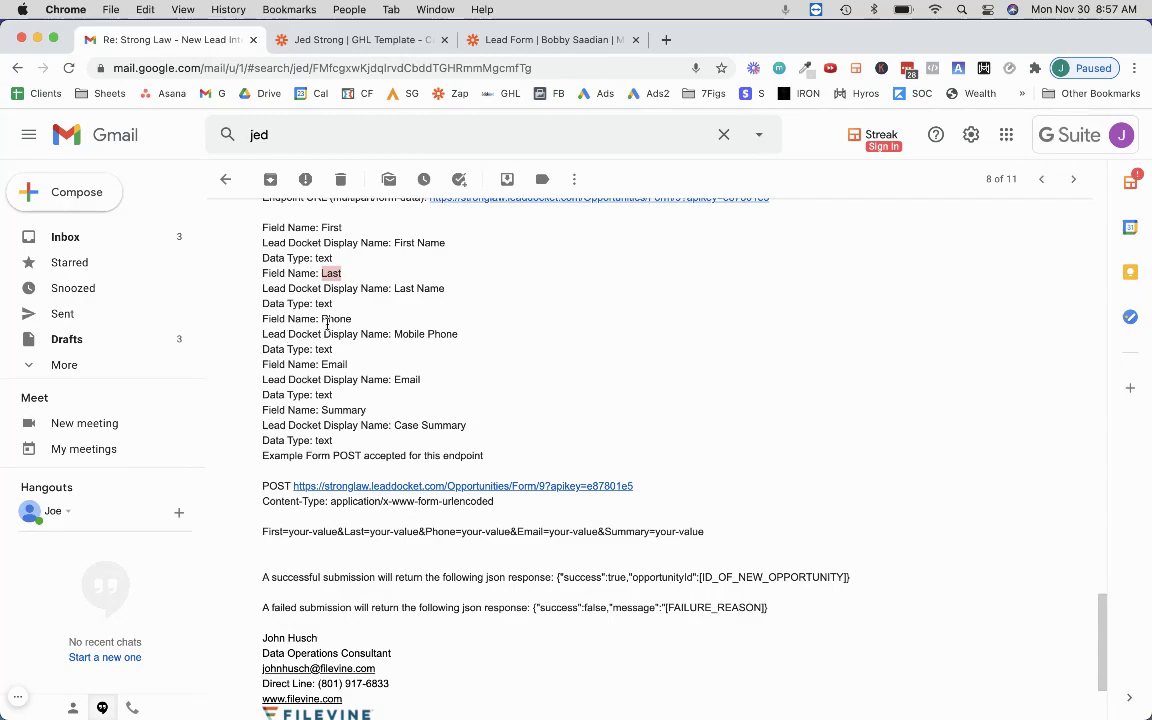
double_click(329, 320)
key("ctrl+c")
left_click(355, 39)
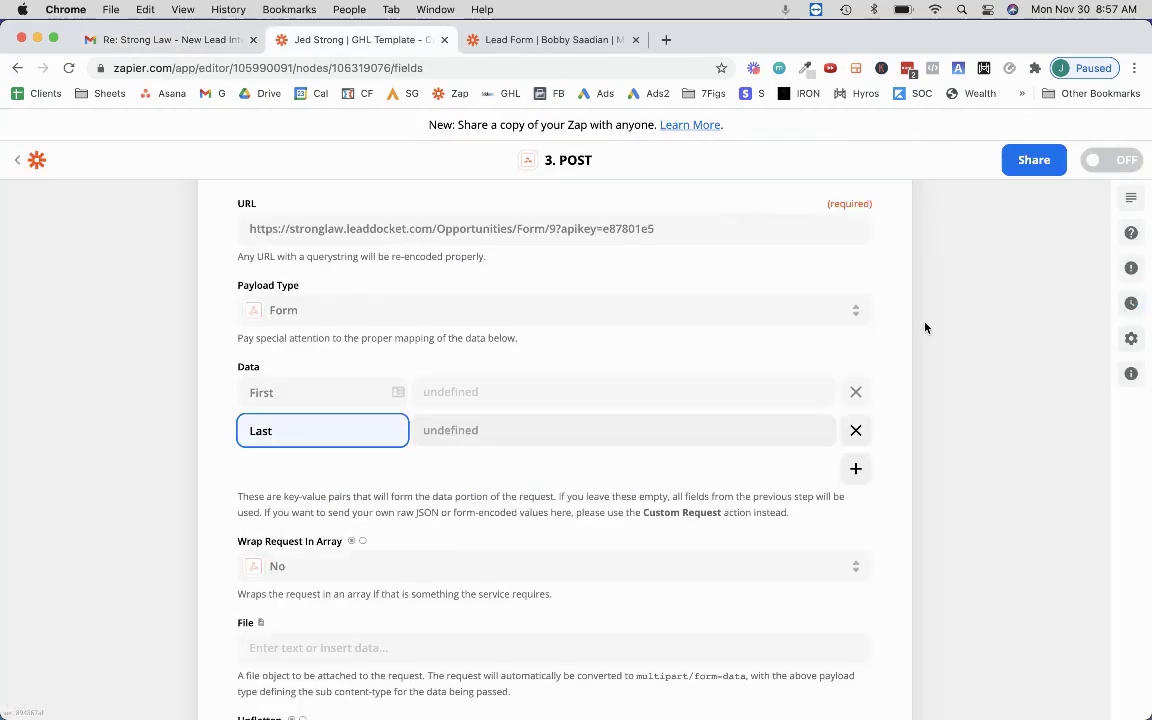
left_click(857, 466)
left_click(326, 468)
key("ctrl+v")
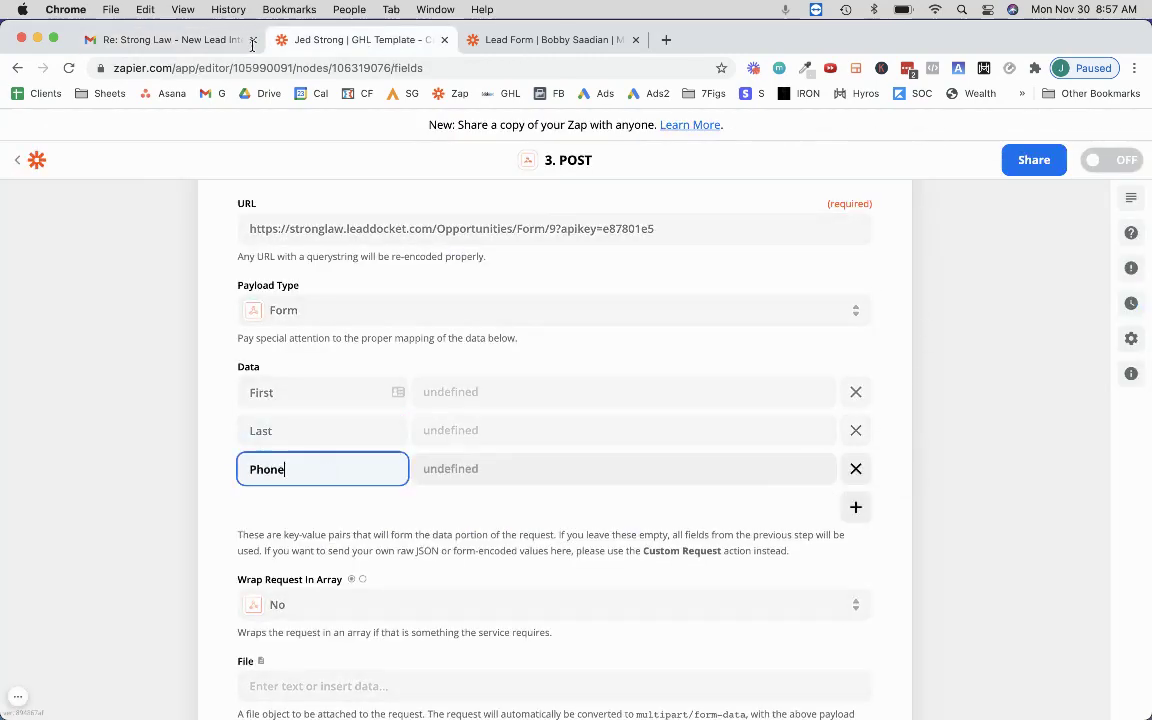
- Add a fourth data row to the POST action with the key Email copied from the email
left_click(160, 39)
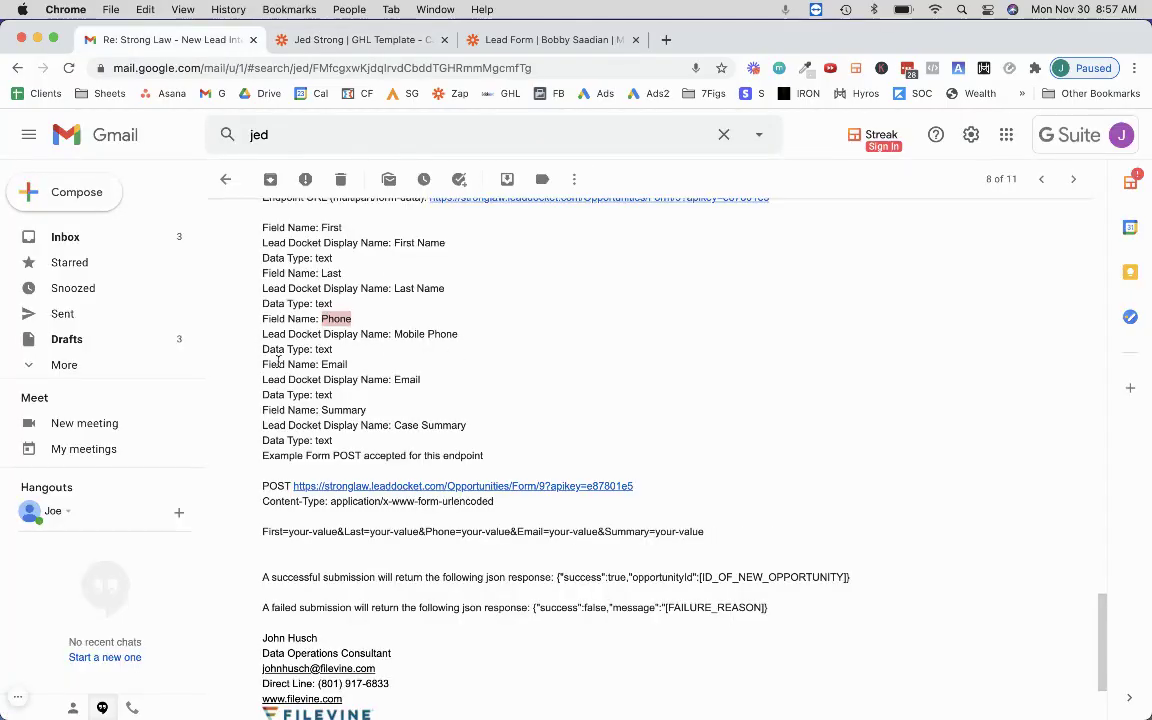
double_click(334, 364)
key("super+c")
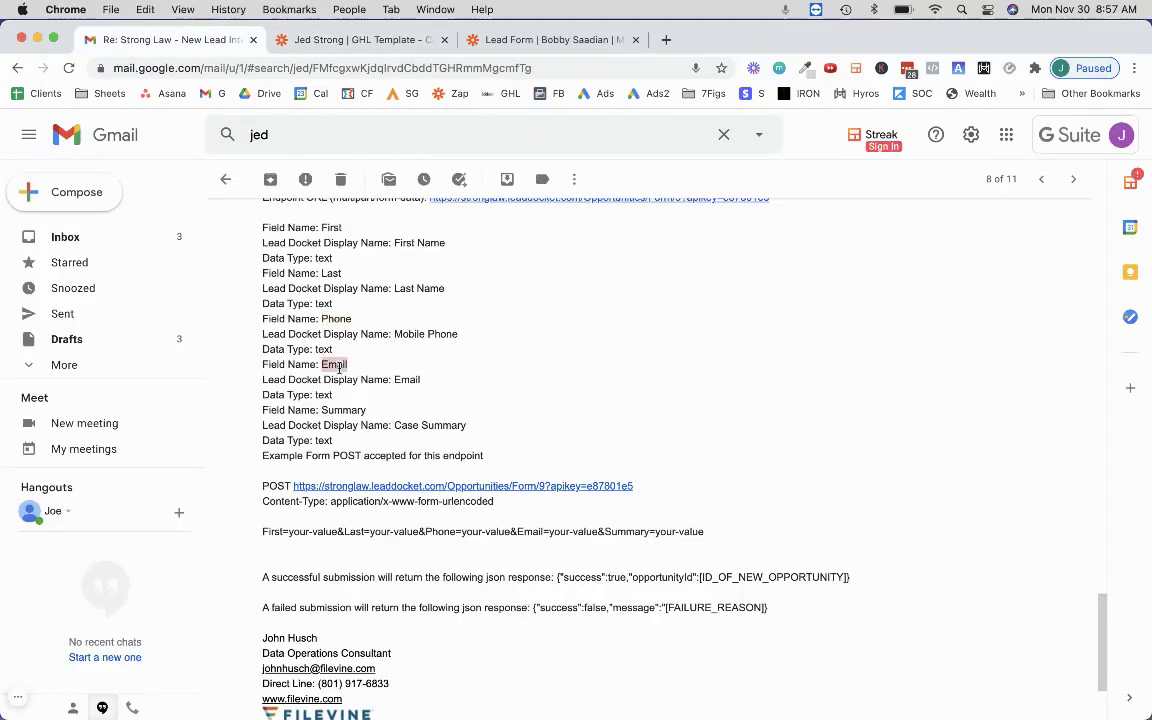
left_click(290, 38)
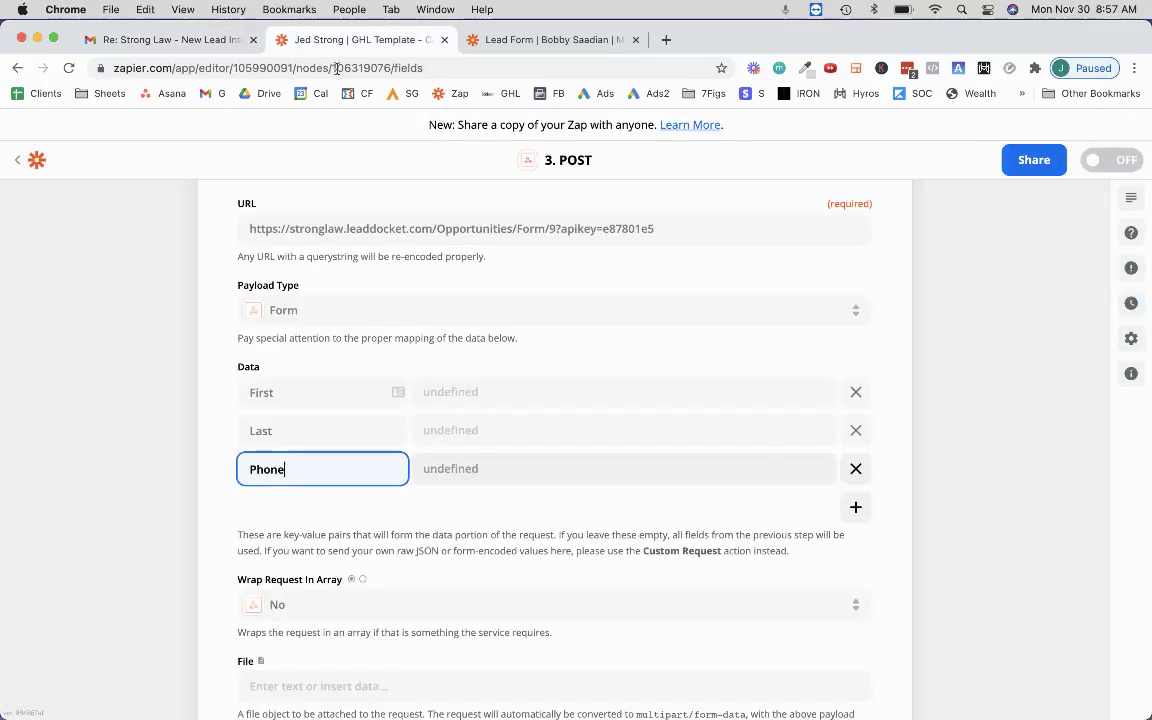
left_click(856, 510)
left_click(325, 515)
key("super+v")
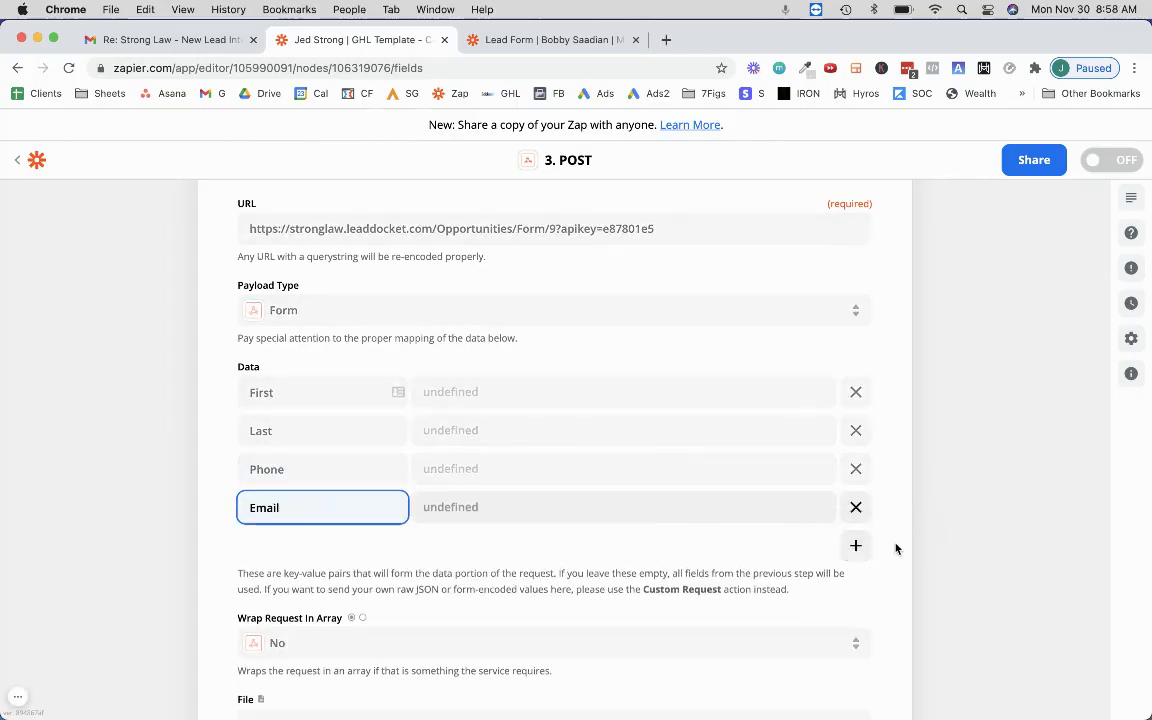
- Add a fifth data row with the key Summary copied from the email, and check the email for further fields
left_click(210, 45)
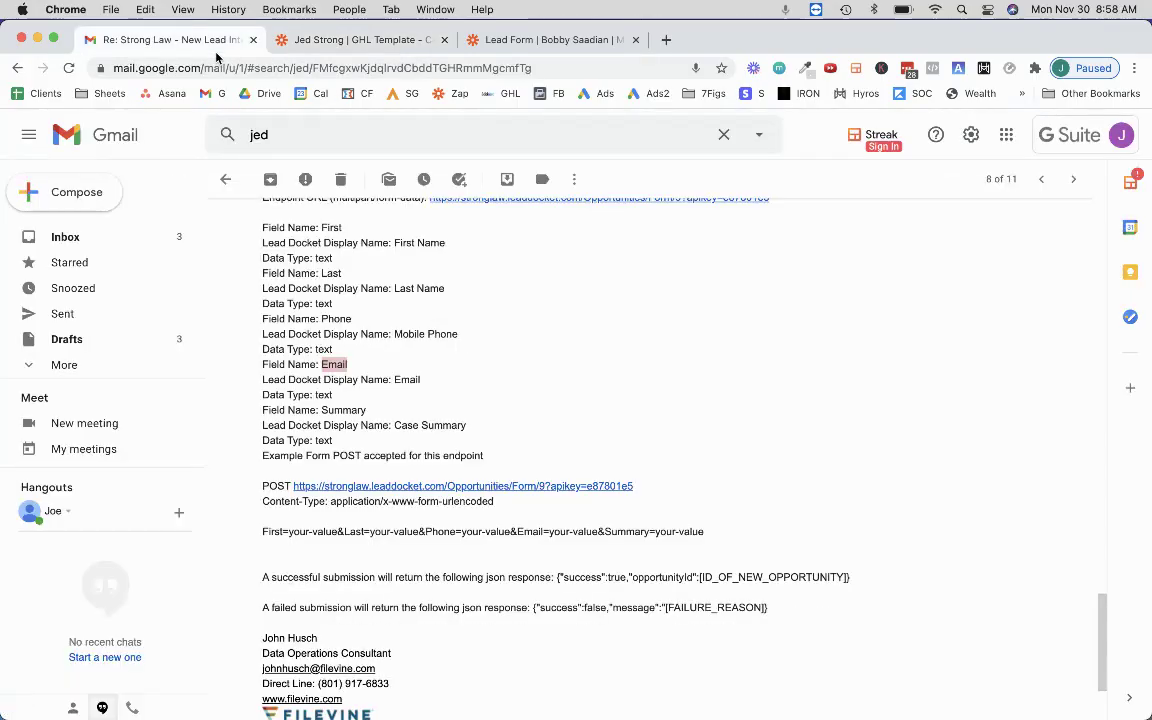
scroll(310, 365, "down", 3)
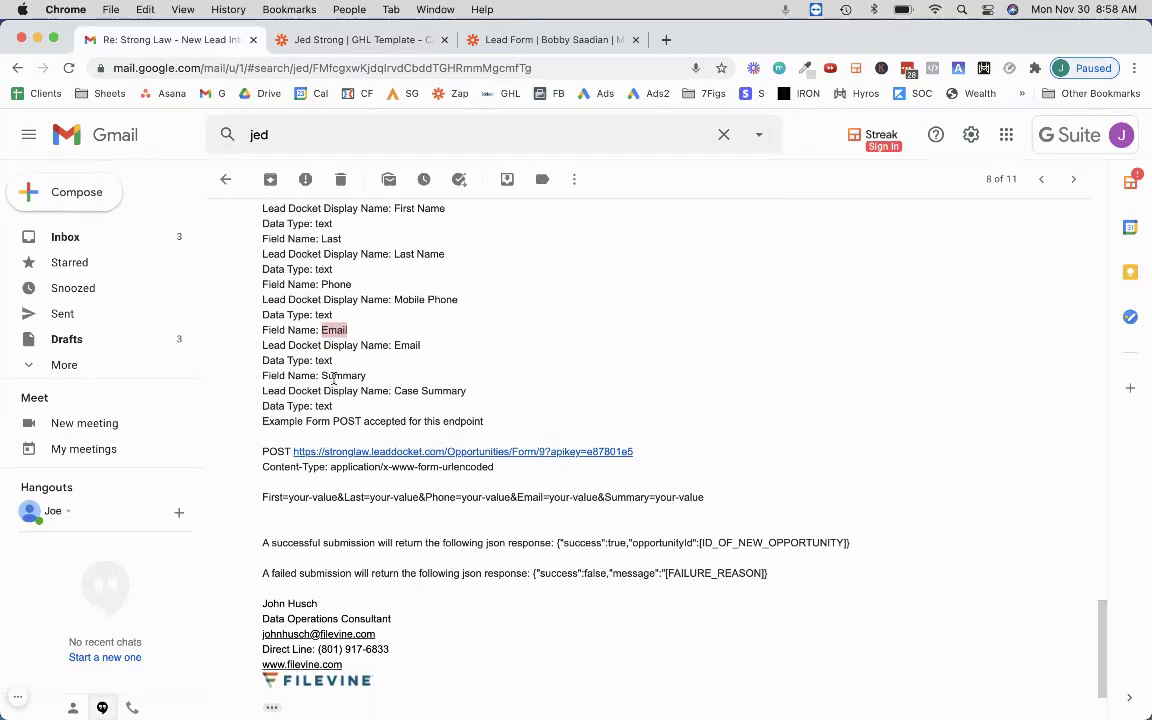
double_click(334, 376)
key("super+c")
left_click(355, 40)
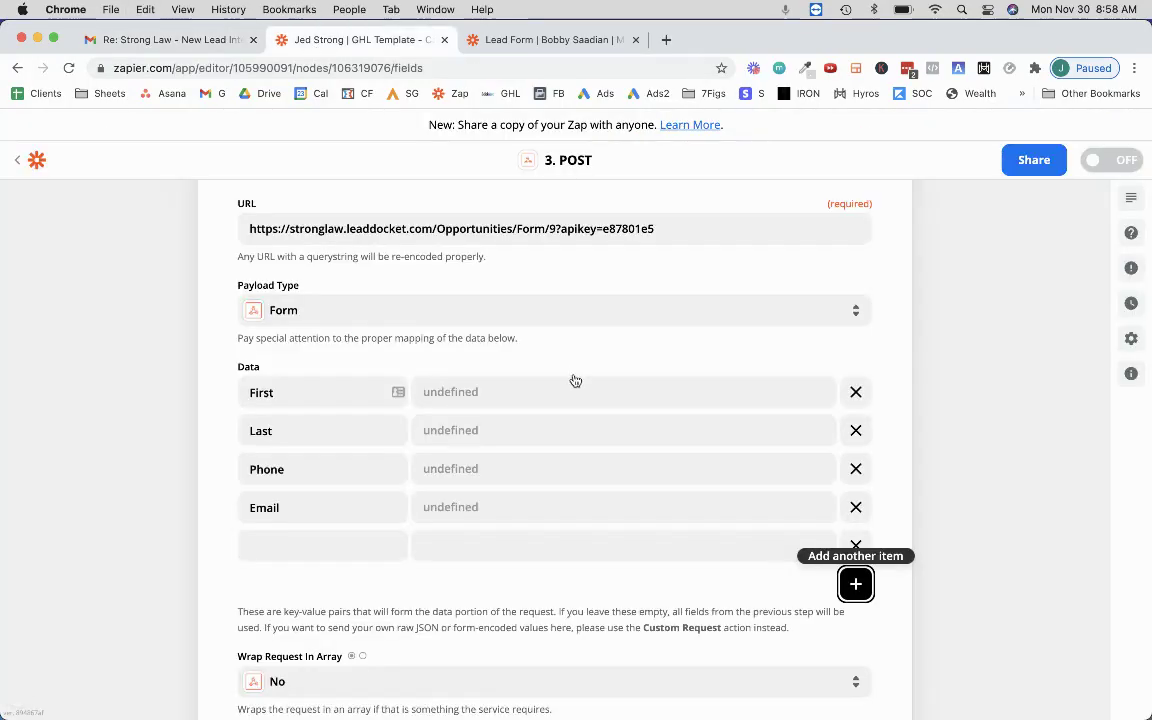
left_click(362, 544)
key("super+v")
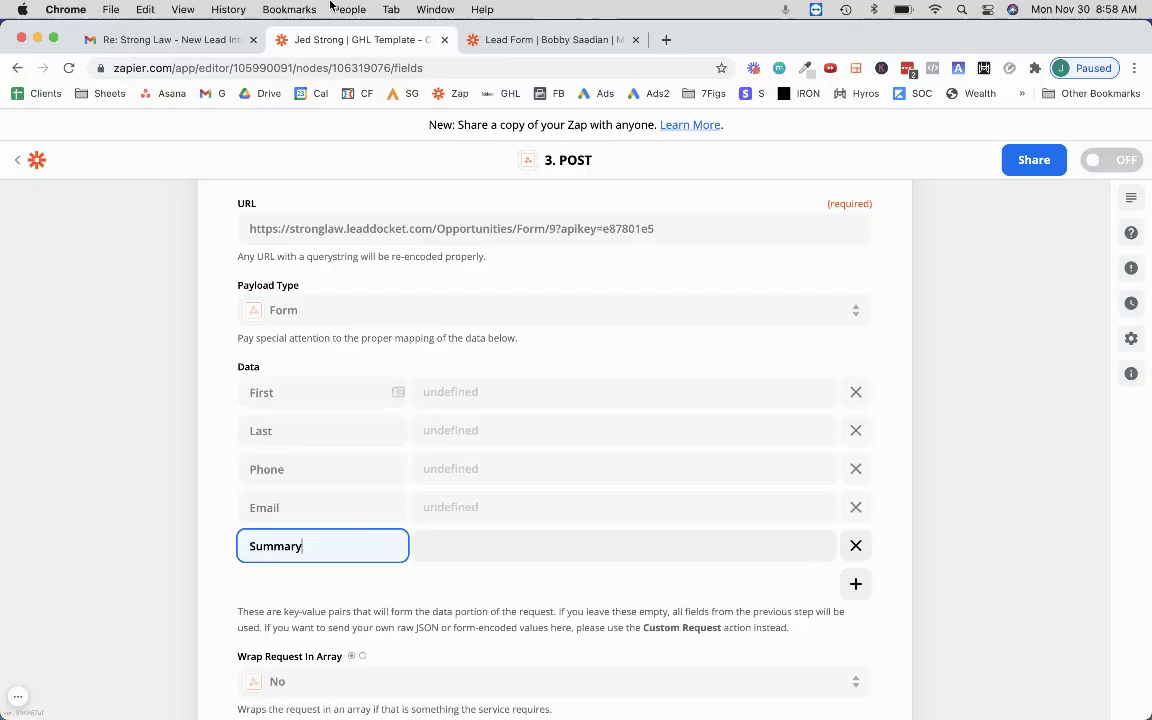
left_click(193, 42)
scroll(305, 275, "down", 1)
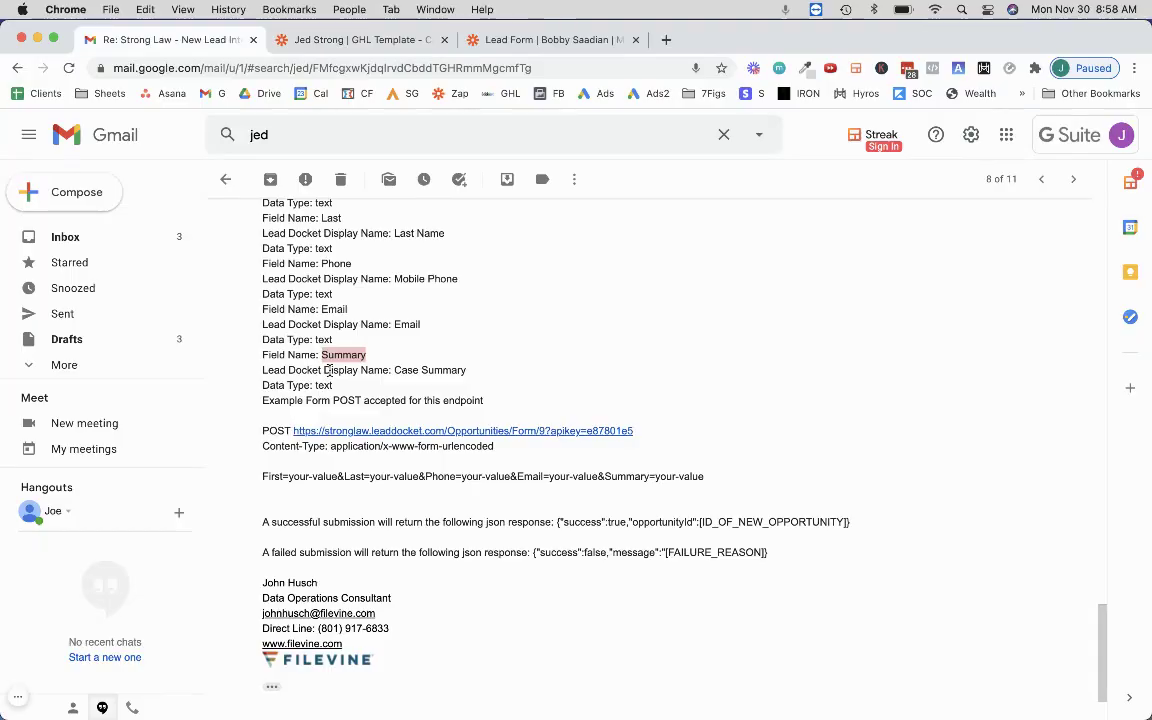
scroll(329, 370, "up", 2)
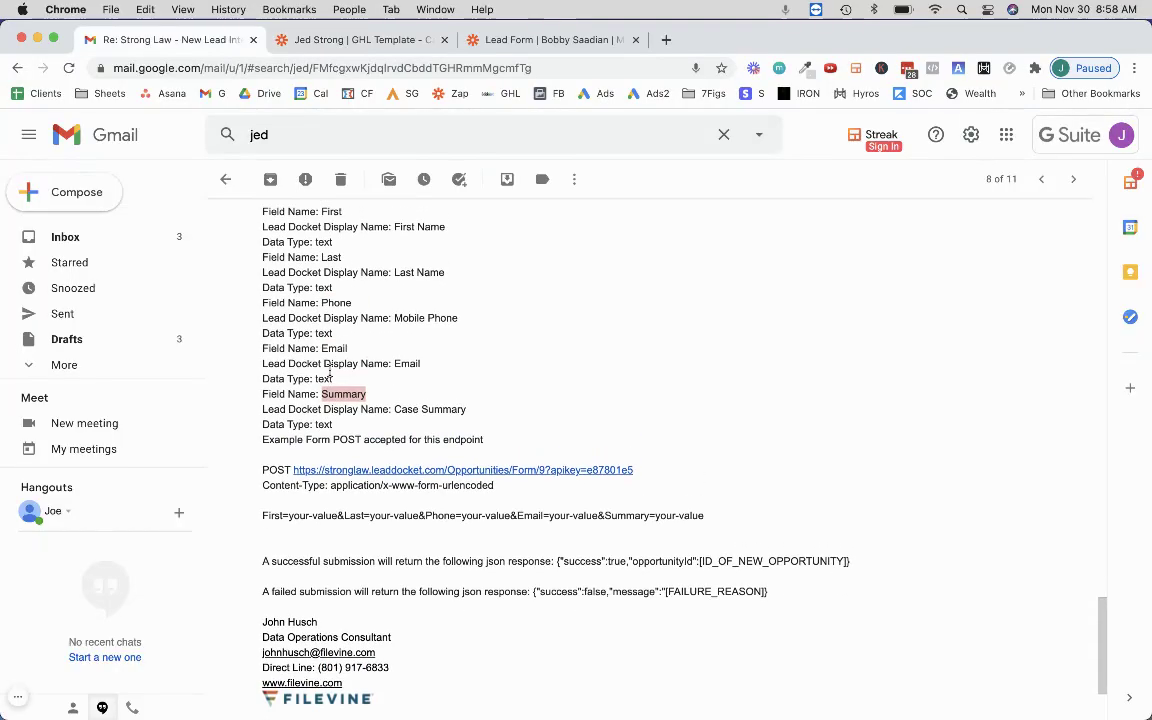
- Map the First data key to the First Name value from the Catch Hook step
left_click(401, 40)
left_click(505, 394)
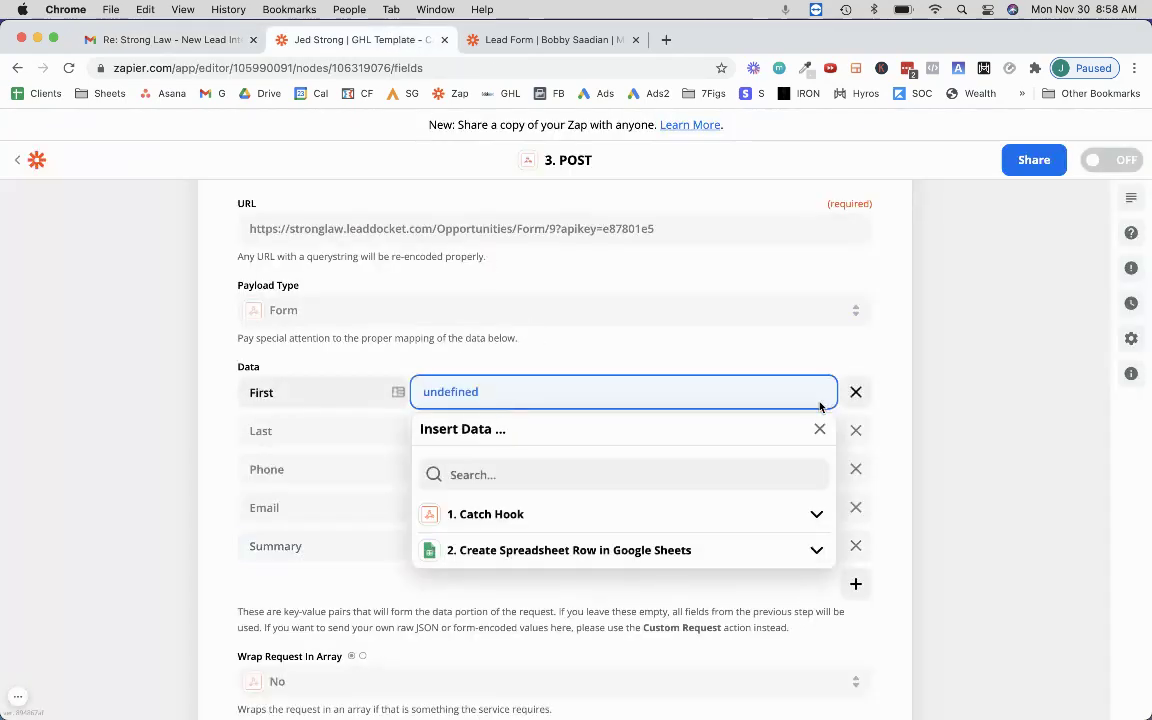
left_click(639, 514)
left_click(509, 576)
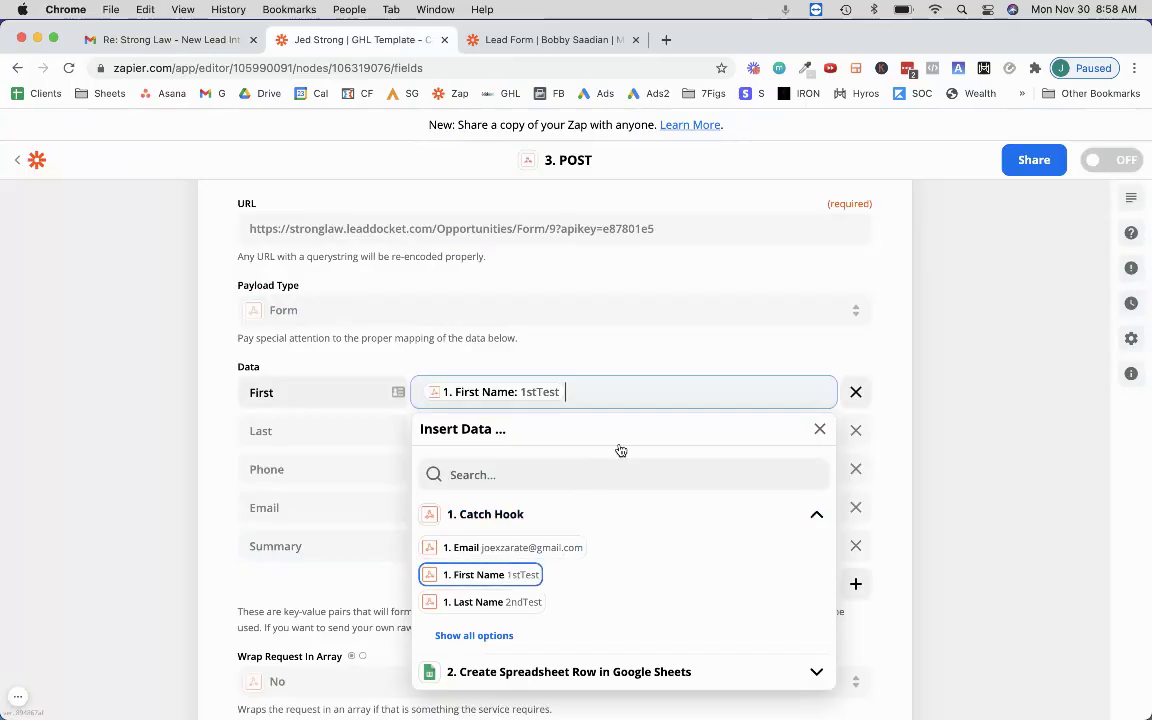
left_click(960, 367)
- Map the Last data key to the Last Name value from the Catch Hook step
left_click(703, 432)
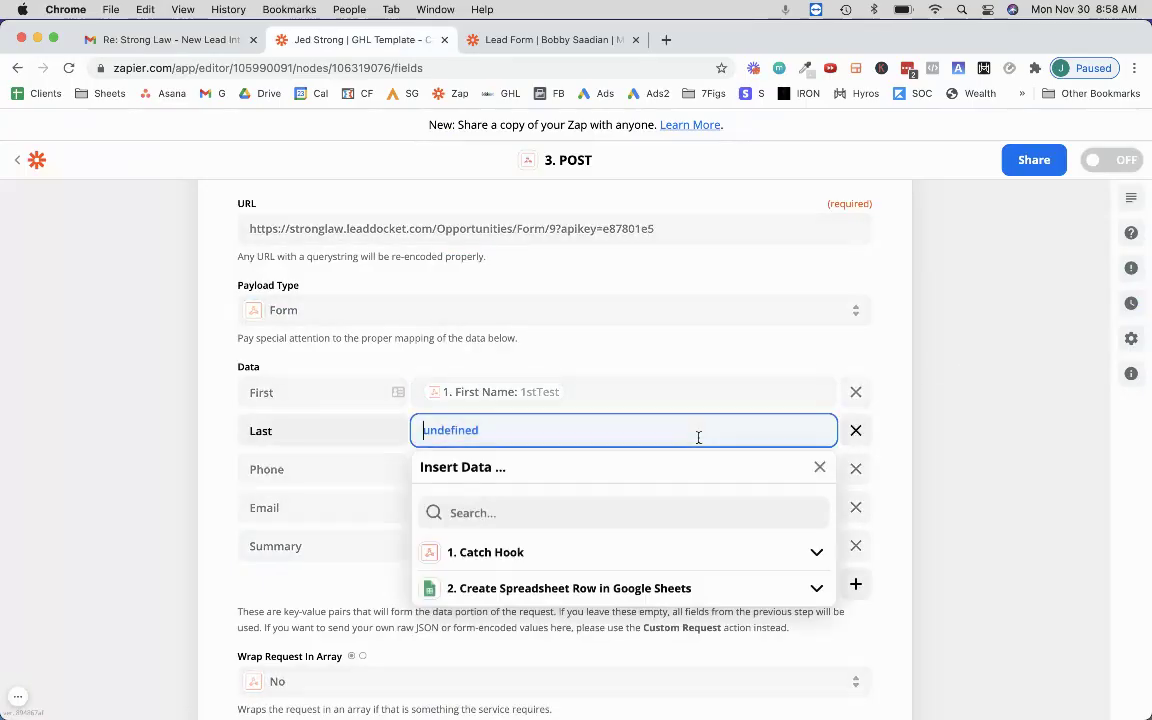
left_click(542, 554)
scroll(470, 595, "down", 1)
left_click(493, 609)
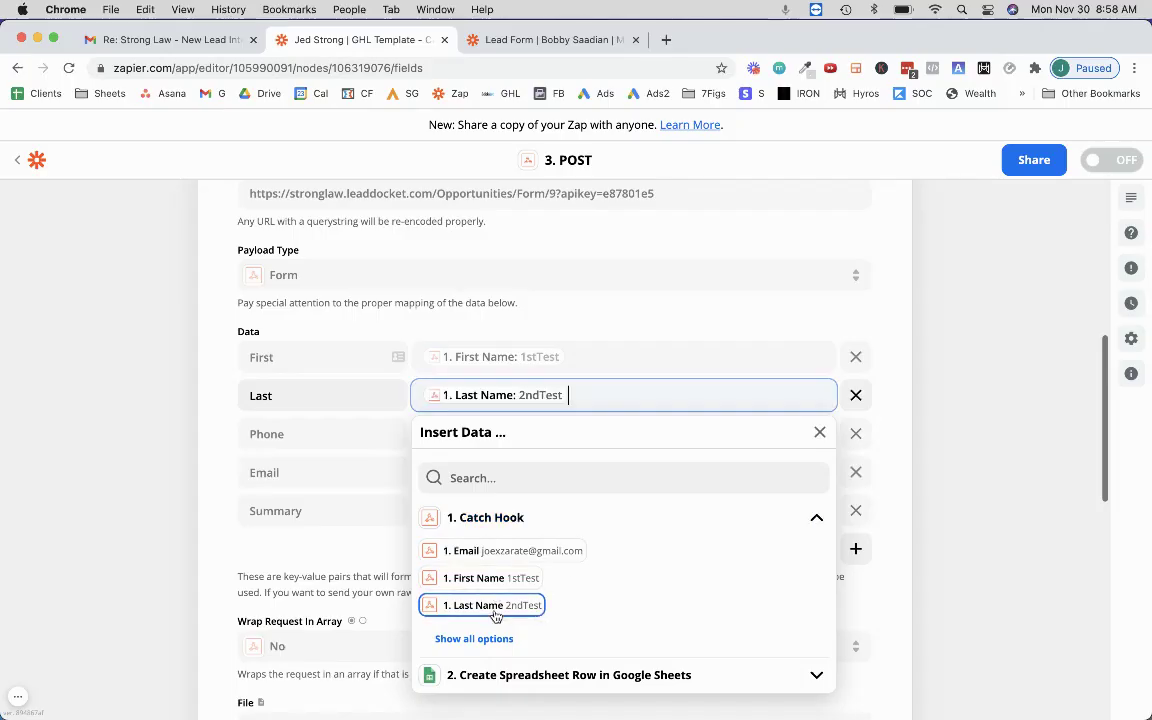
left_click(1003, 337)
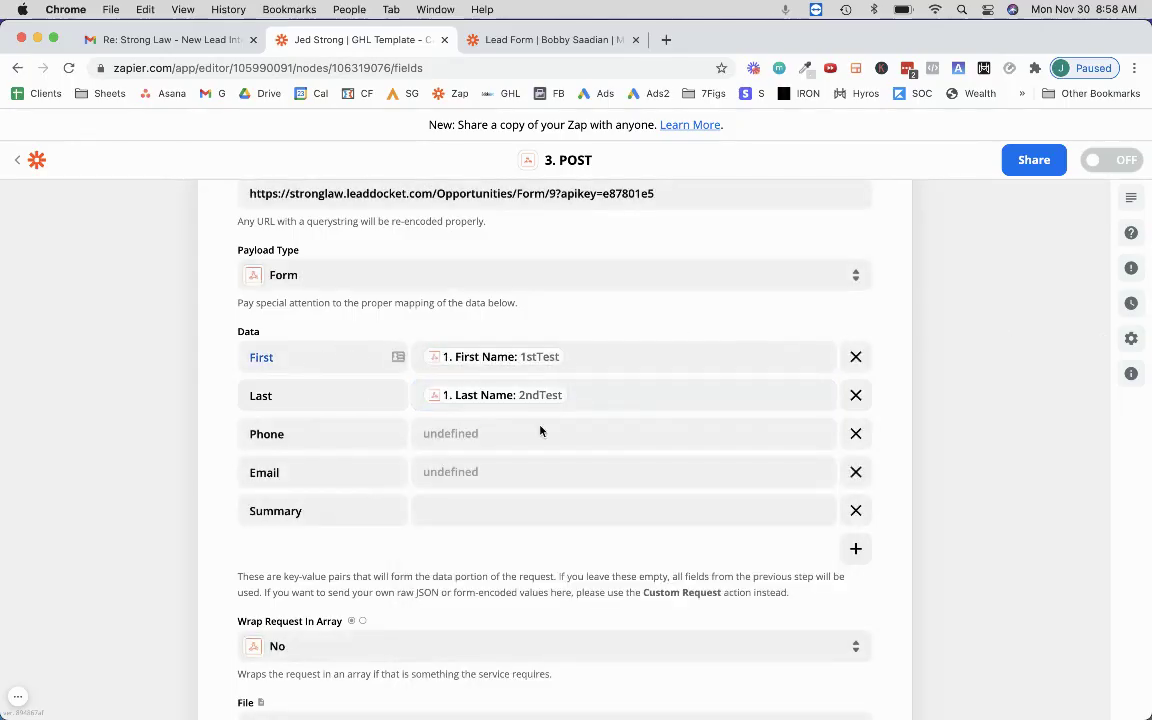
- Map the Phone data key to the Phone value from the Catch Hook step
left_click(576, 436)
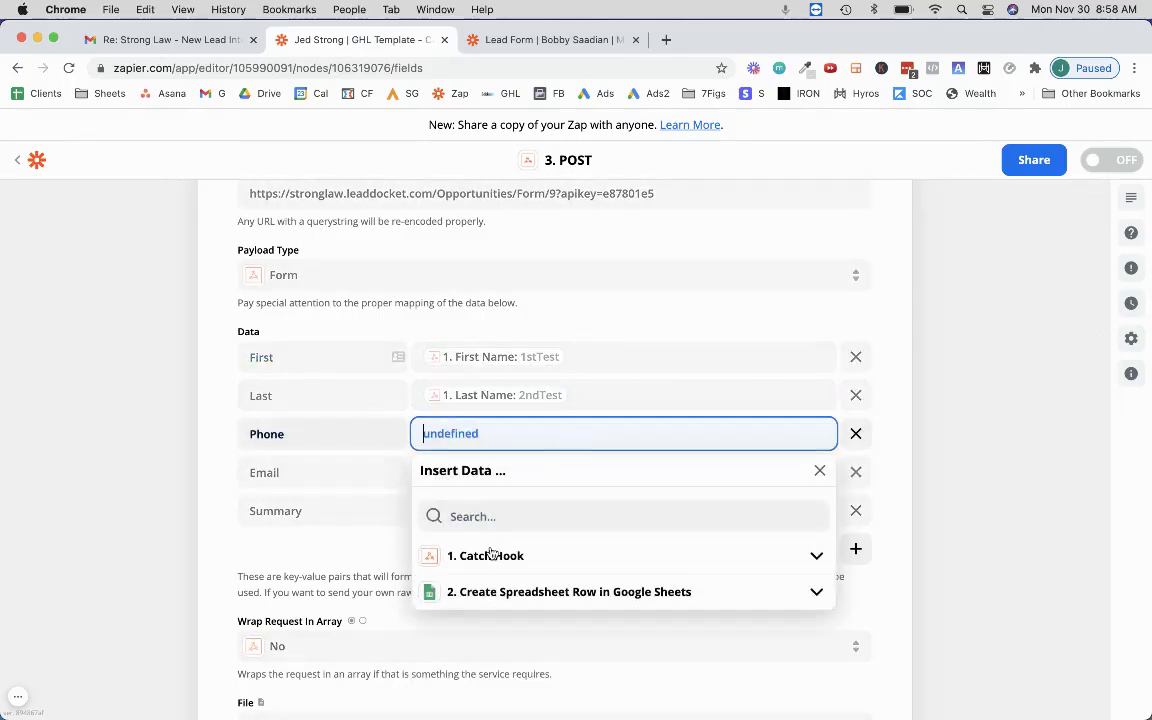
left_click(491, 555)
left_click(537, 512)
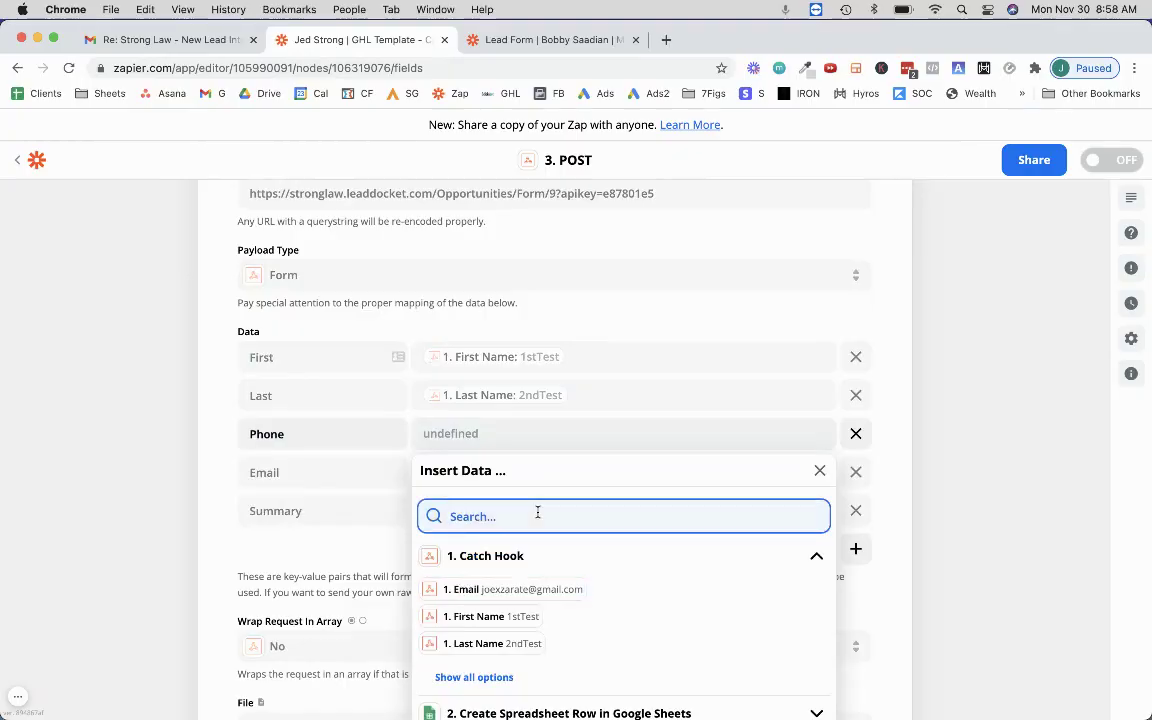
type("phone")
left_click(468, 553)
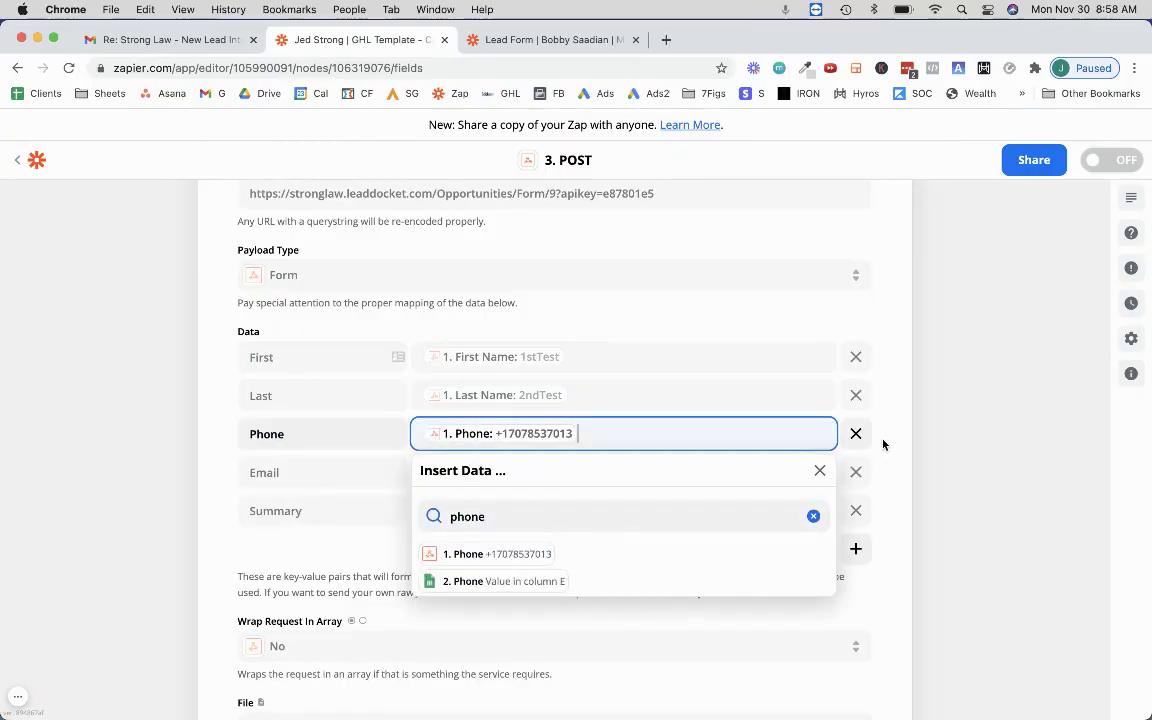
left_click(920, 432)
- Map the Email data key to the Email value from the Catch Hook step
left_click(627, 470)
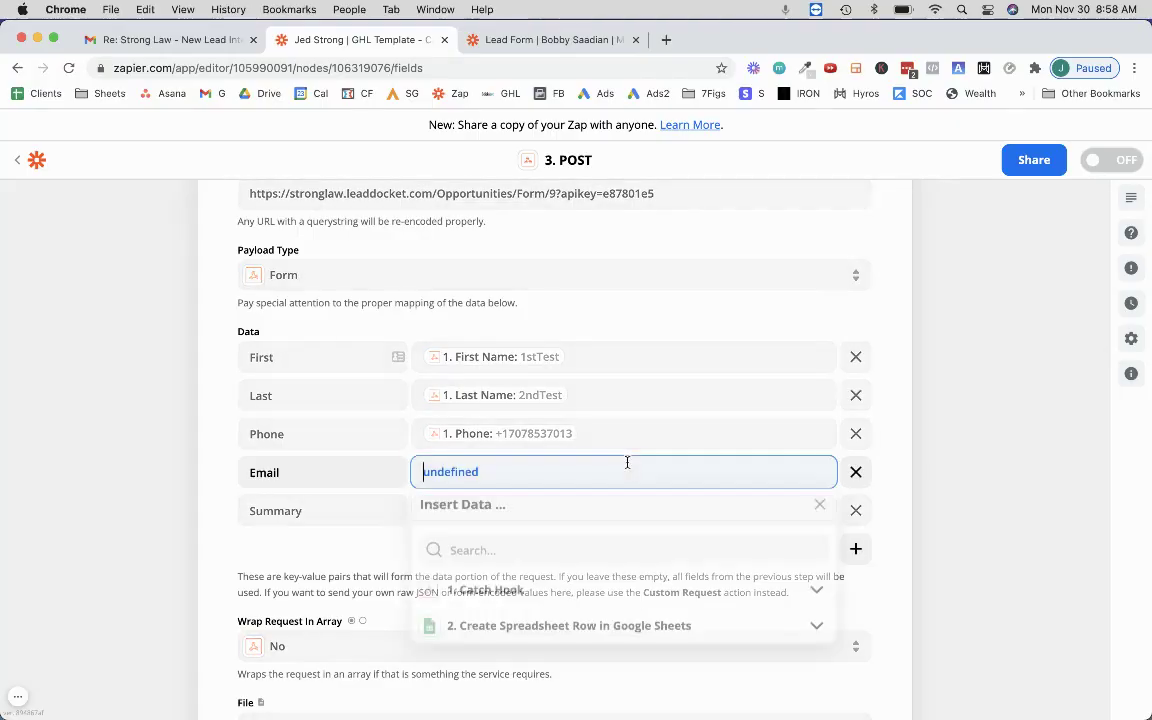
left_click(513, 594)
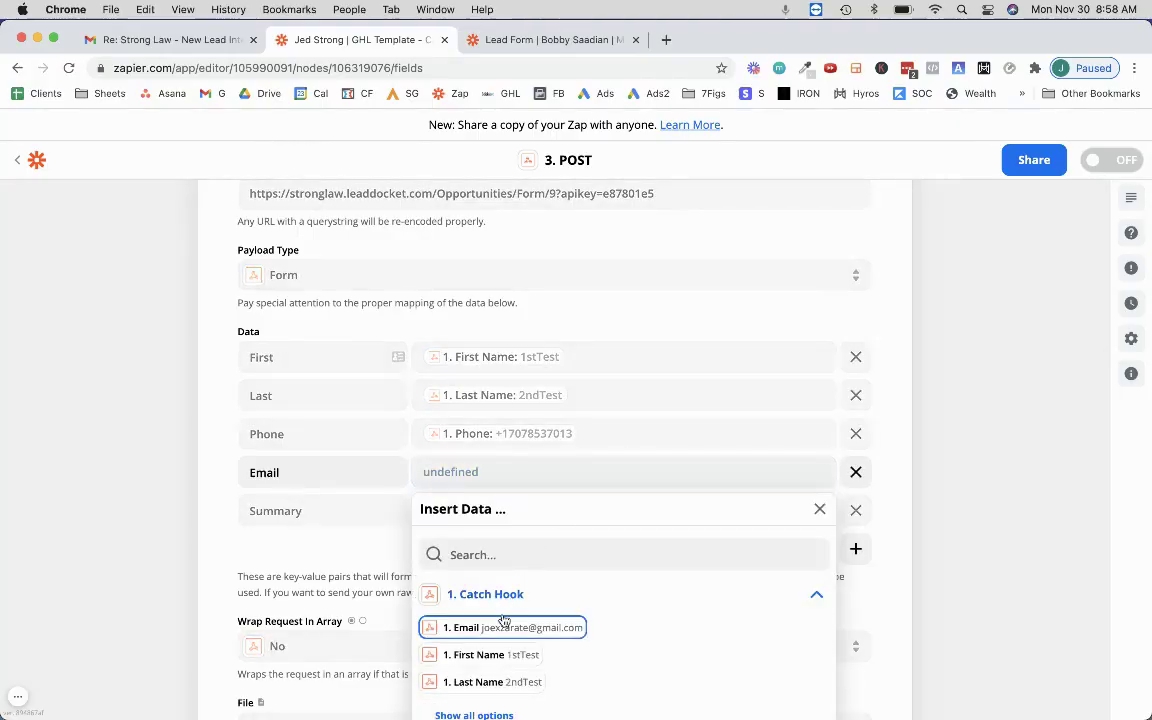
left_click(450, 625)
left_click(1003, 438)
- Map the Summary data key to the Catch Hook value Please Briefly Describe Your Situation
left_click(622, 508)
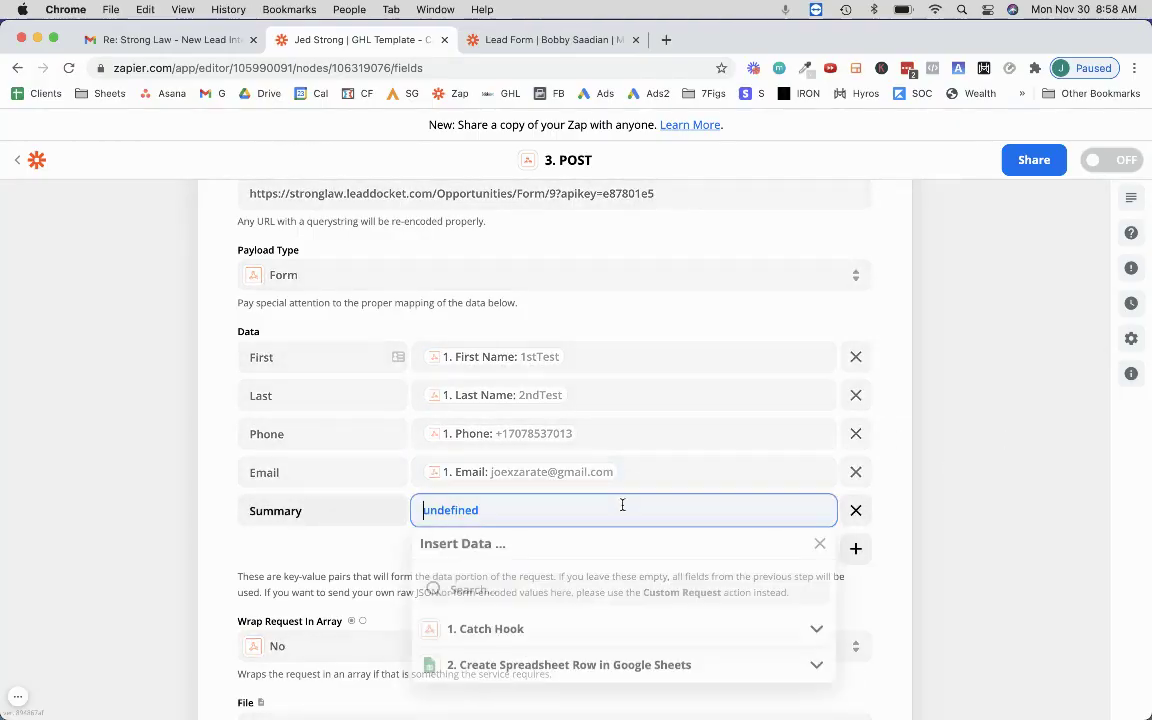
left_click(470, 592)
type("situ")
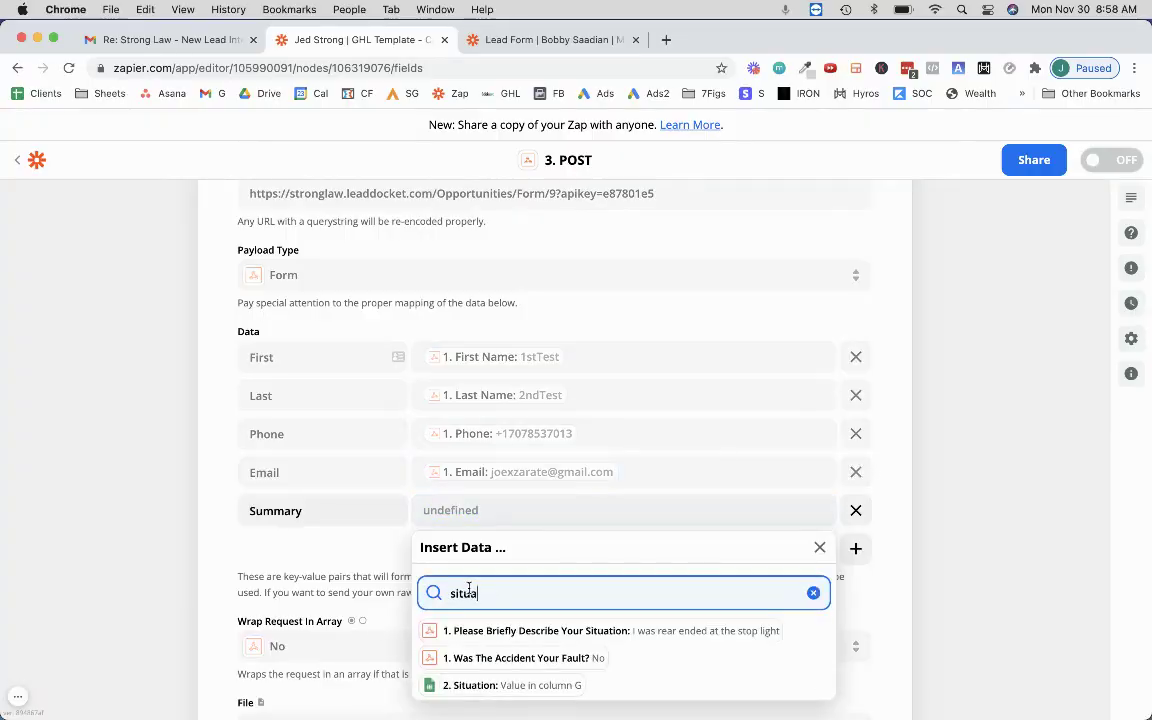
type("a")
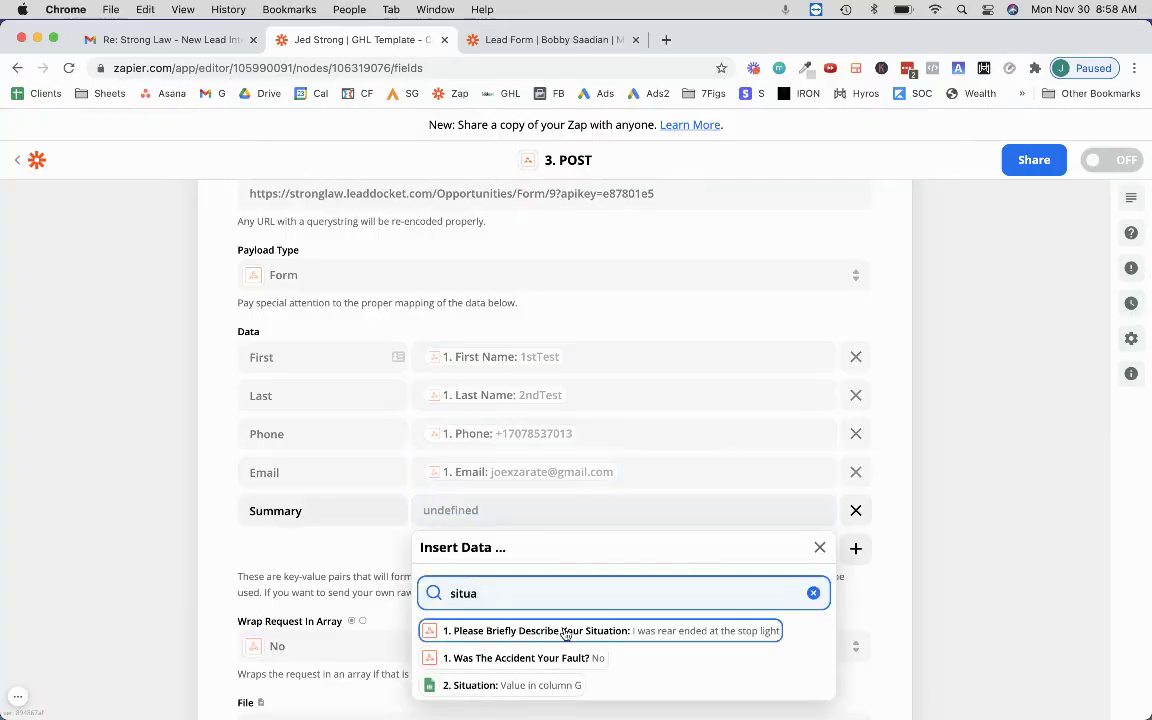
left_click(540, 630)
left_click(960, 459)
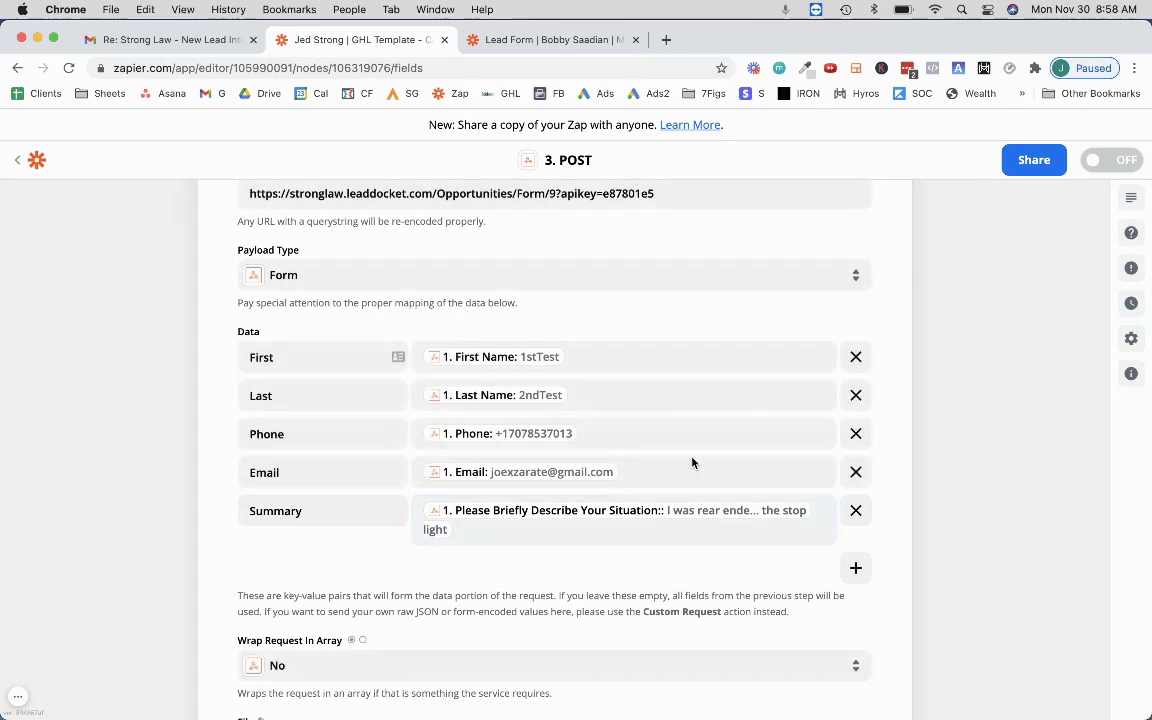
- Review the remaining POST action fields and continue from the action setup to its test stage
scroll(622, 410, "down", 2)
scroll(499, 270, "down", 3)
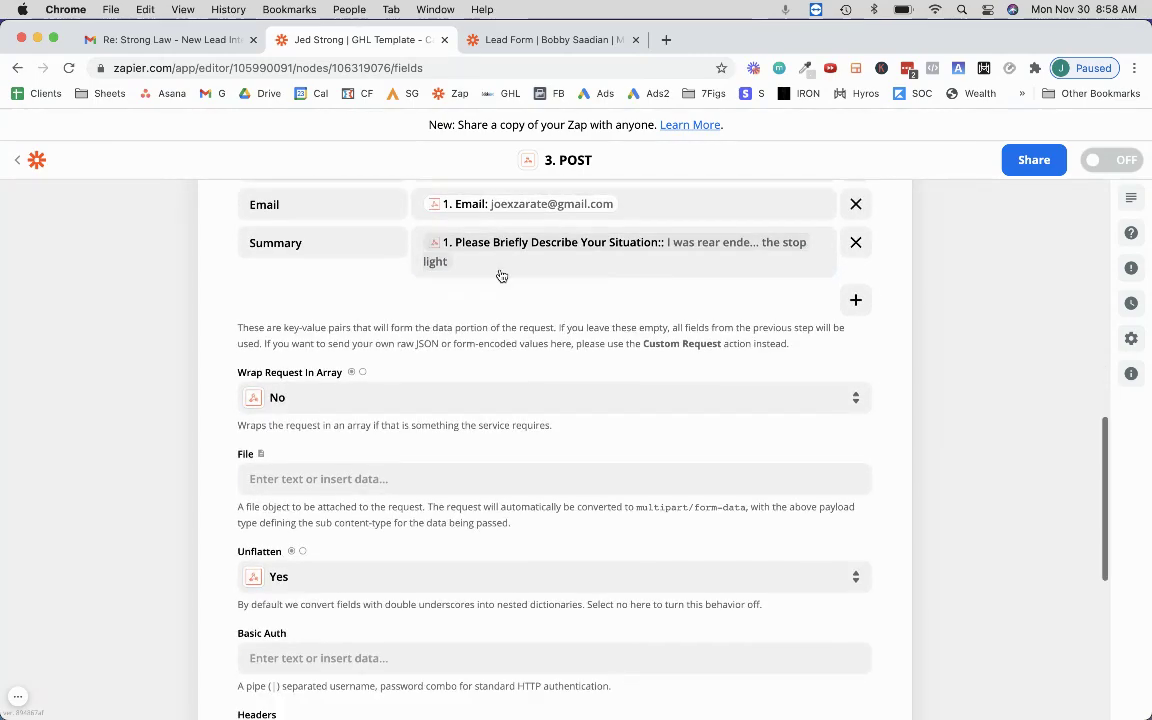
scroll(501, 276, "up", 10)
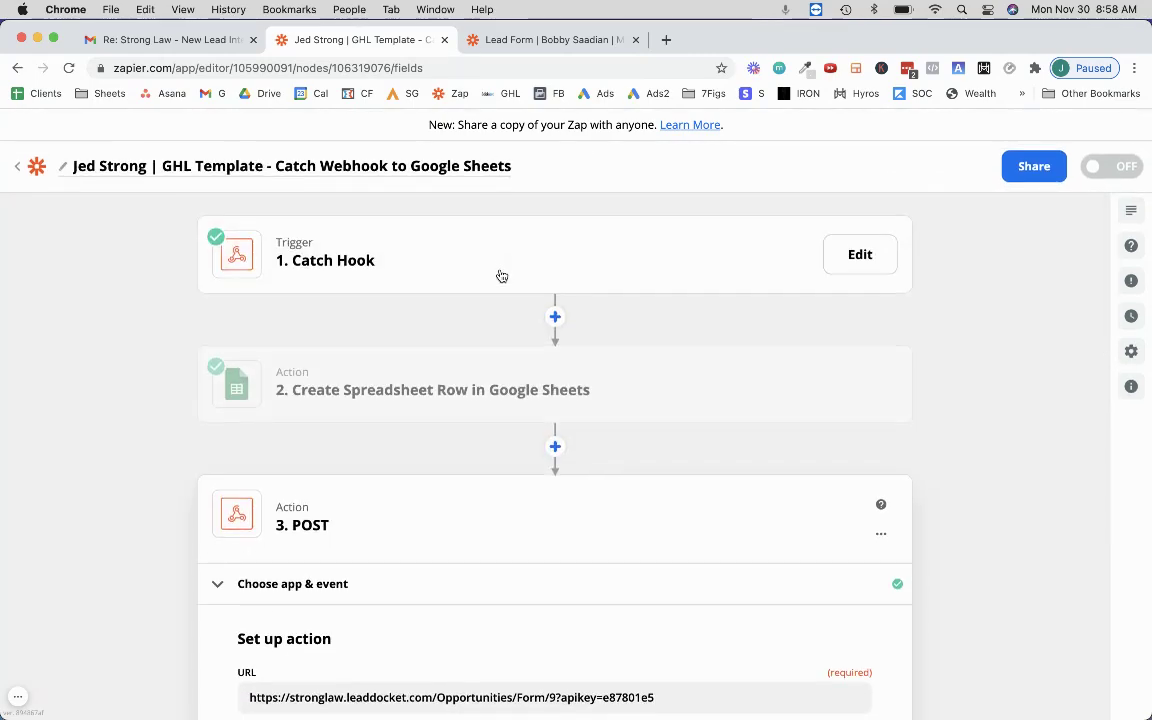
scroll(501, 276, "down", 15)
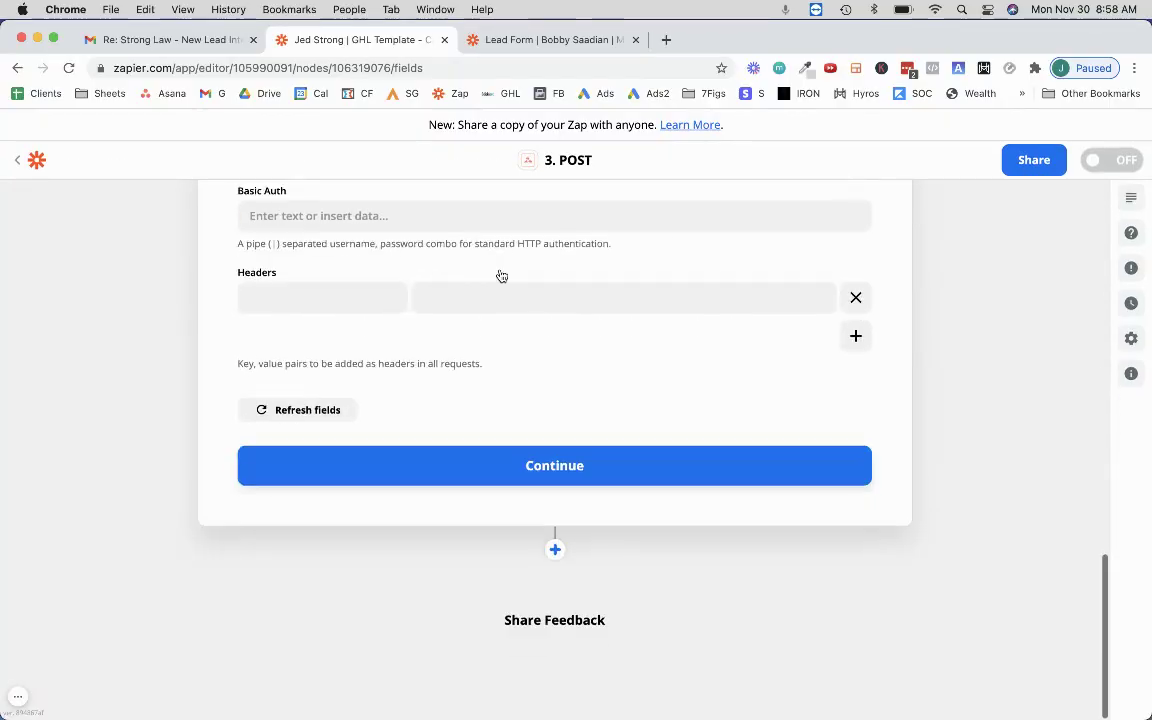
left_click(491, 470)
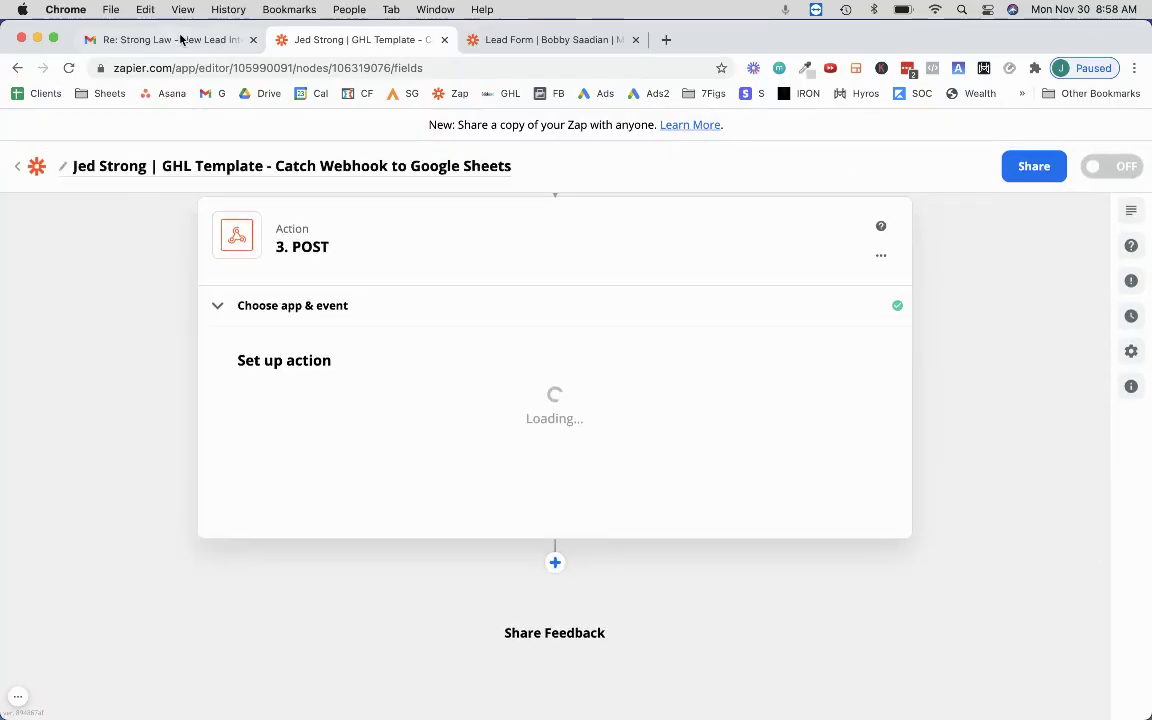
- Check the field names and example POST in the integration email against the prepared webhook test request
left_click(180, 39)
scroll(491, 406, "down", 1)
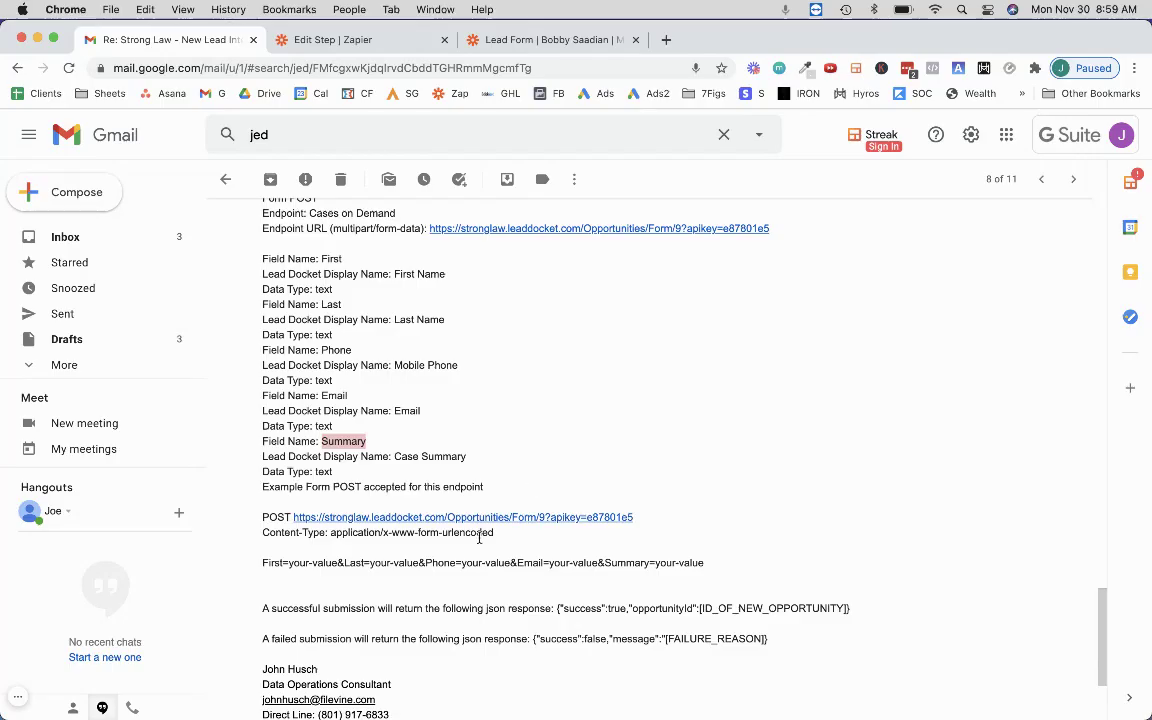
scroll(479, 537, "down", 1)
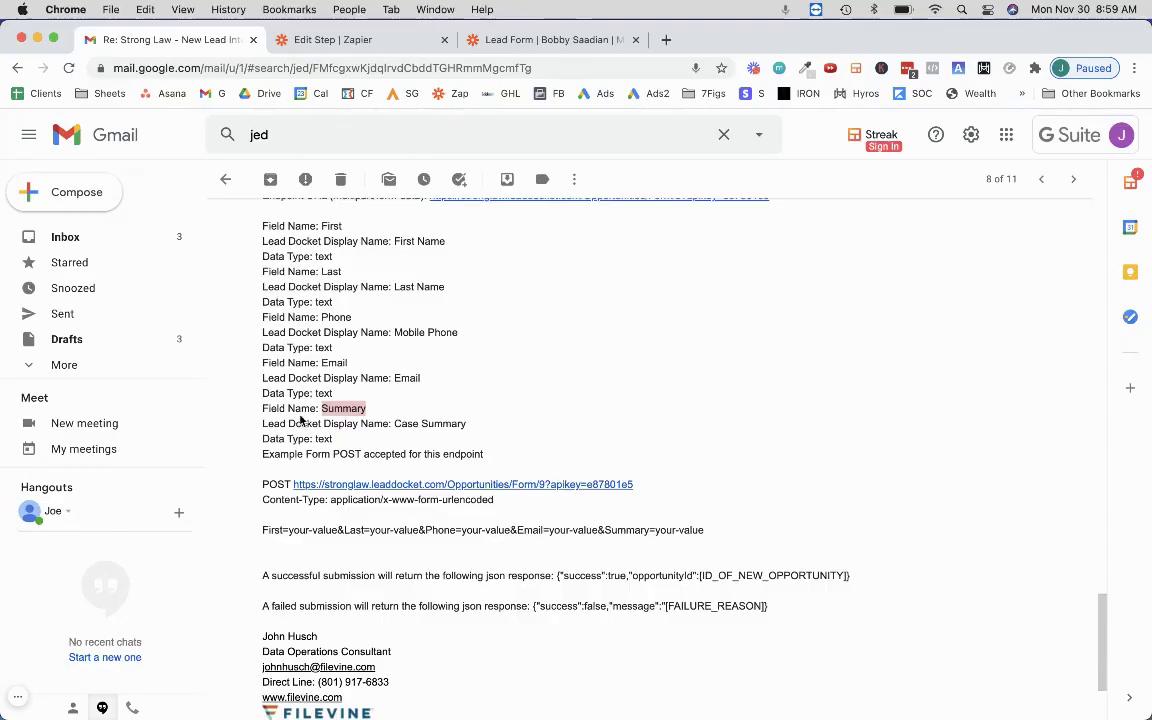
scroll(265, 440, "up", 3)
left_click(360, 40)
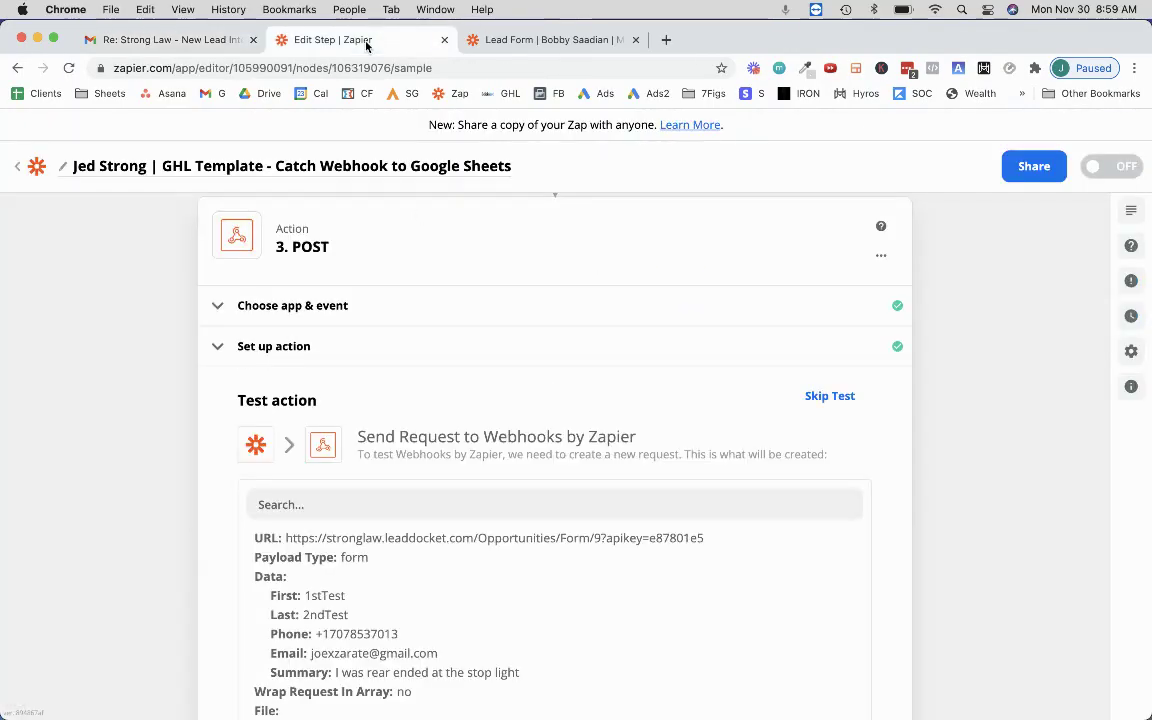
scroll(404, 437, "down", 5)
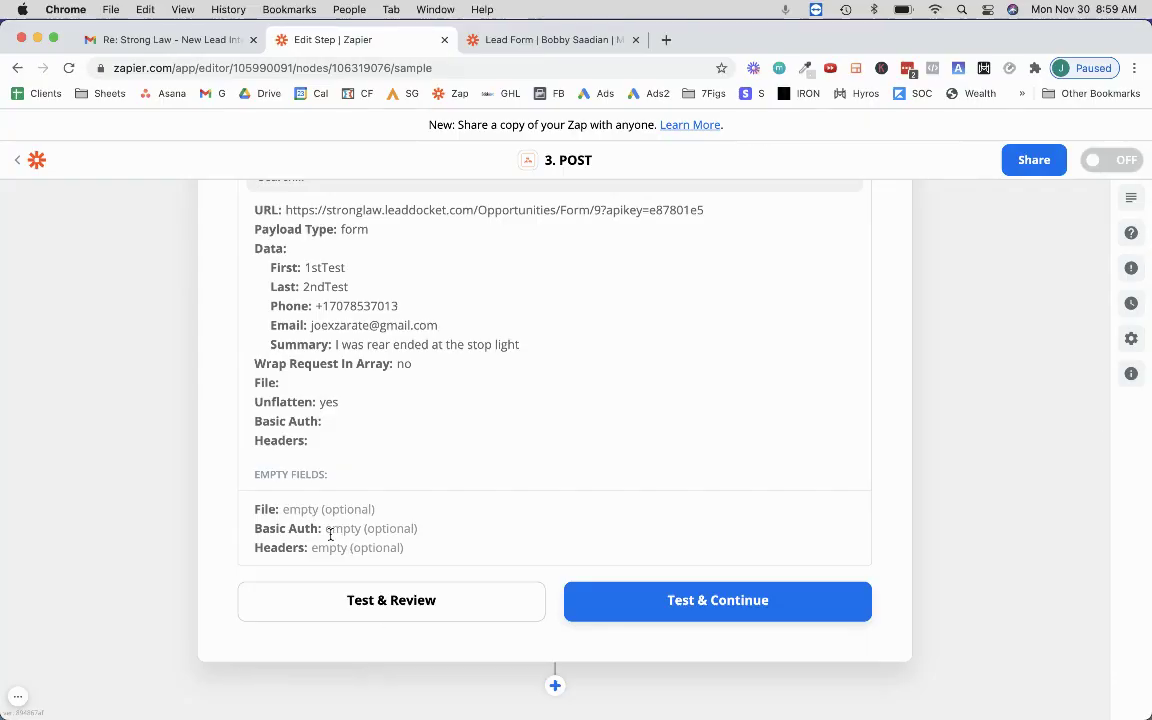
- Examine the payload type, data mappings and optional fields of the POST action in the existing Lead Form zap
left_click(530, 40)
scroll(517, 208, "down", 6)
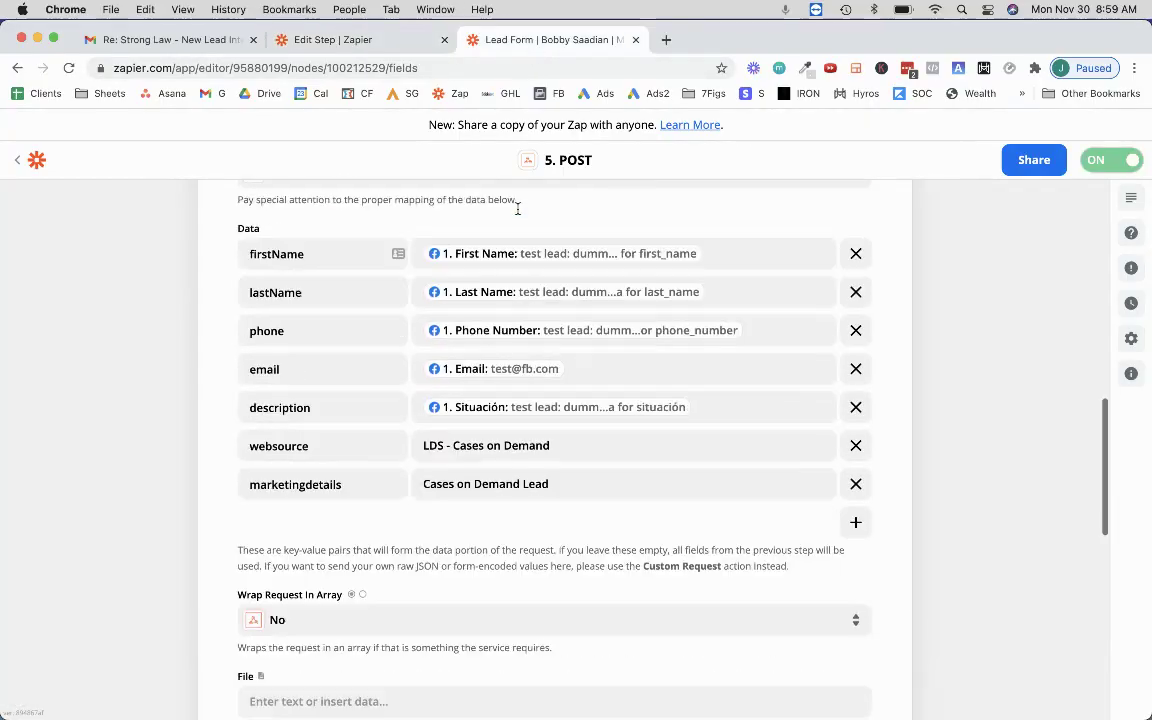
scroll(517, 208, "down", 6)
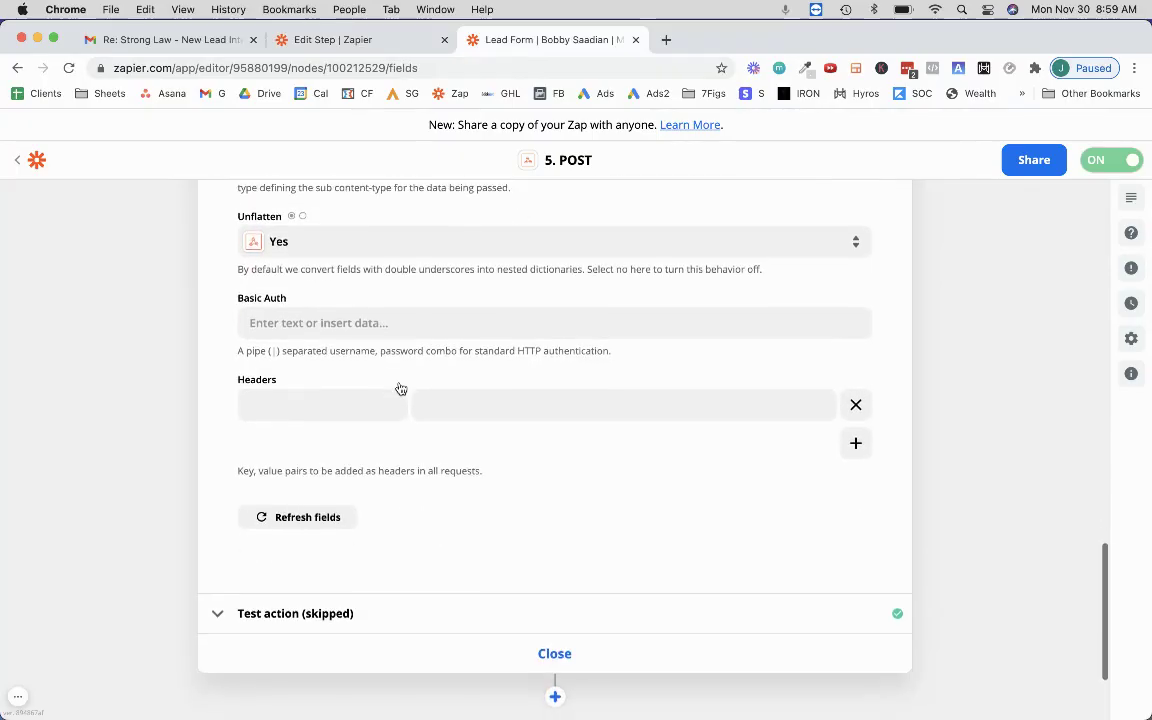
scroll(309, 398, "up", 5)
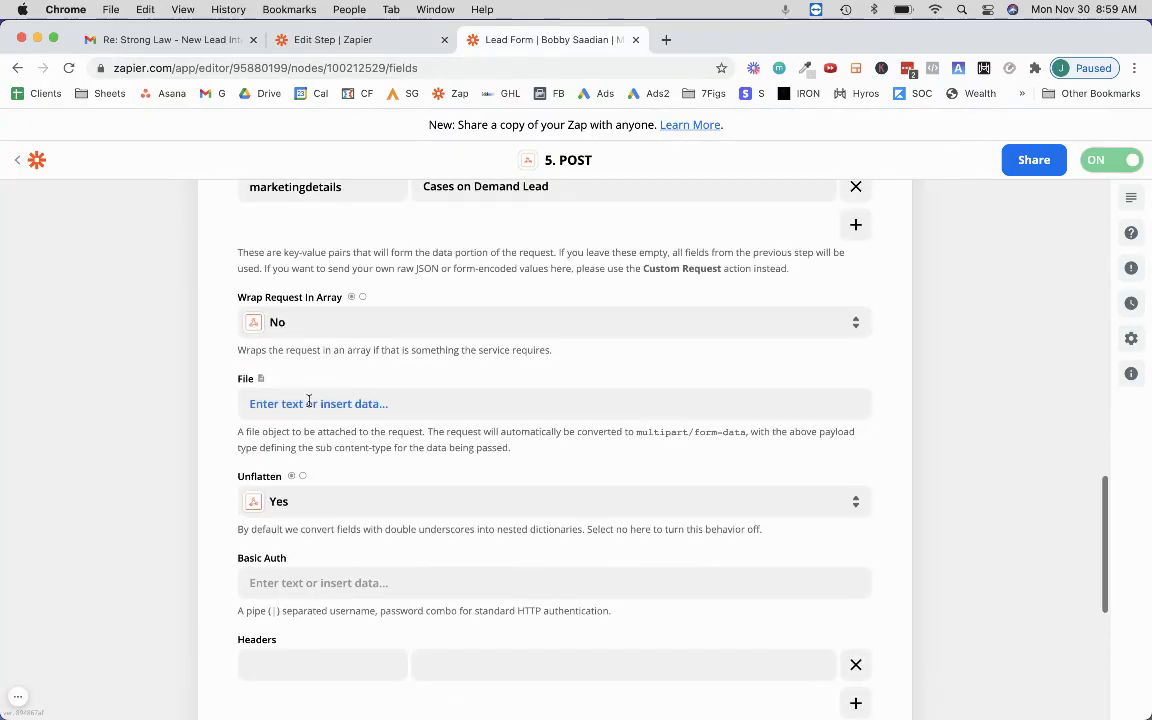
scroll(309, 404, "up", 2)
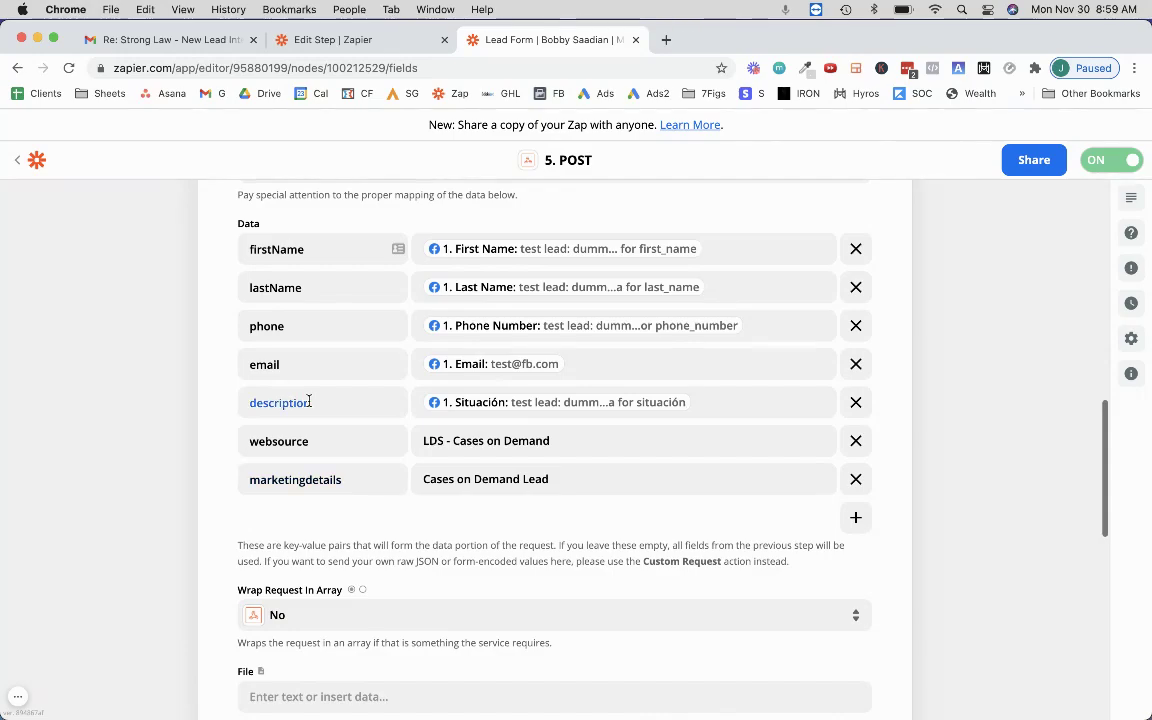
scroll(309, 483, "down", 3)
scroll(295, 560, "down", 2)
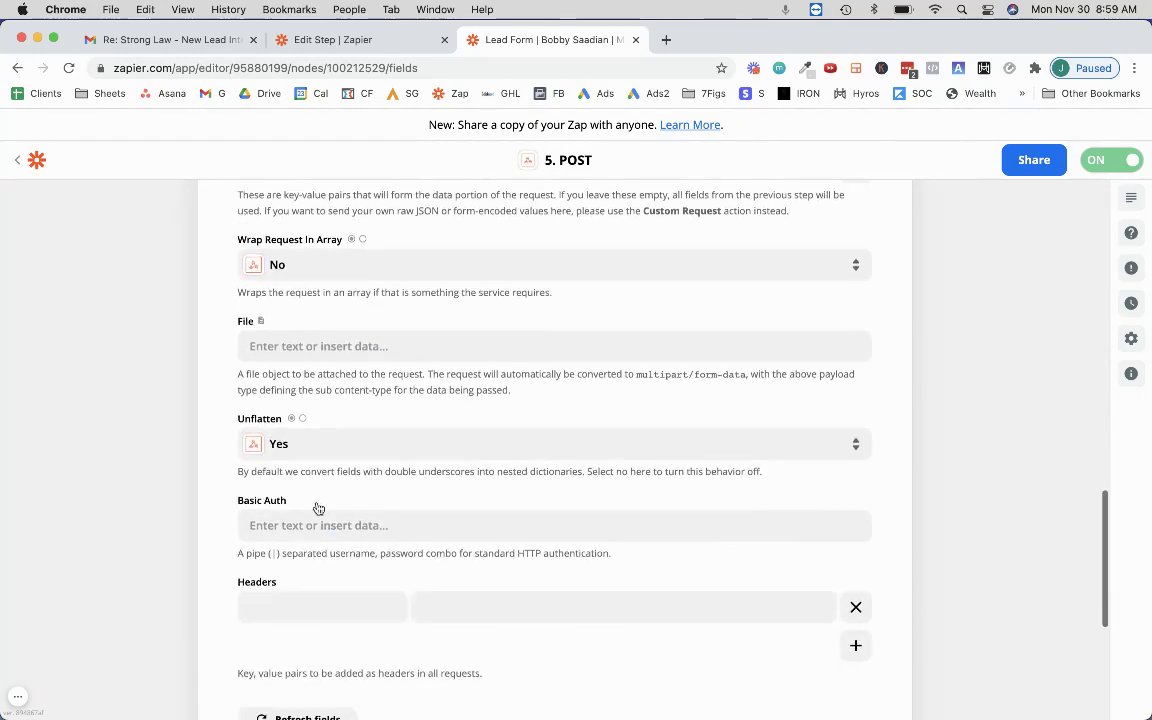
scroll(293, 507, "down", 1)
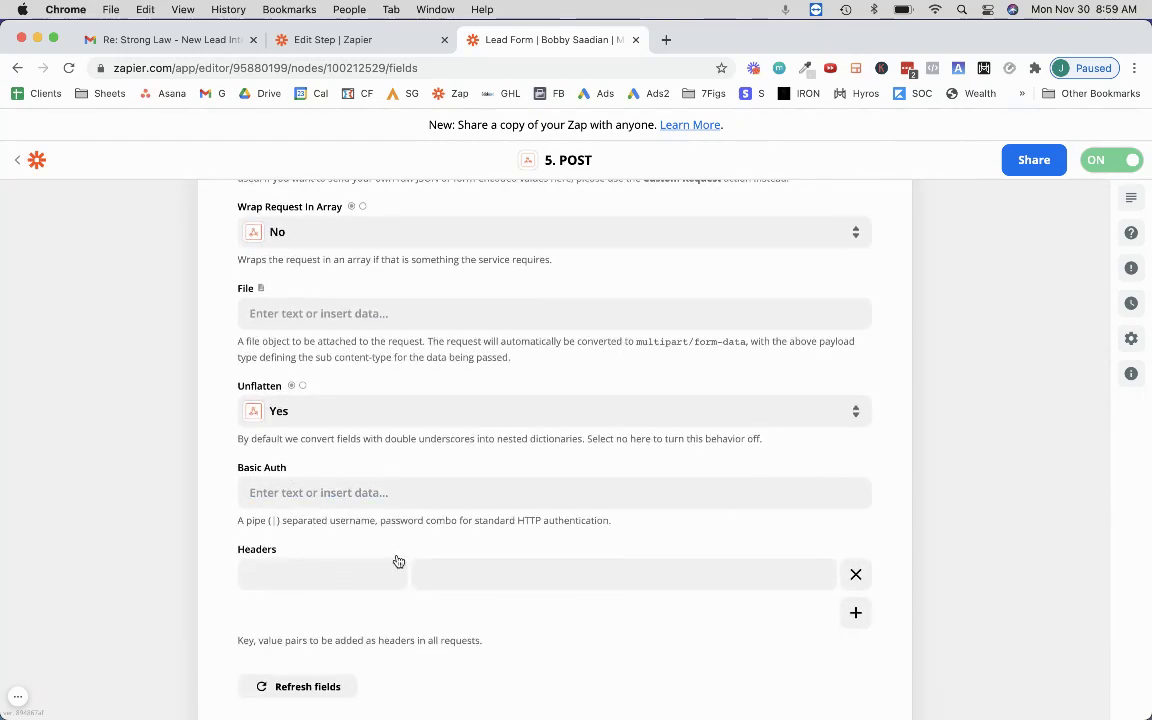
scroll(398, 562, "up", 10)
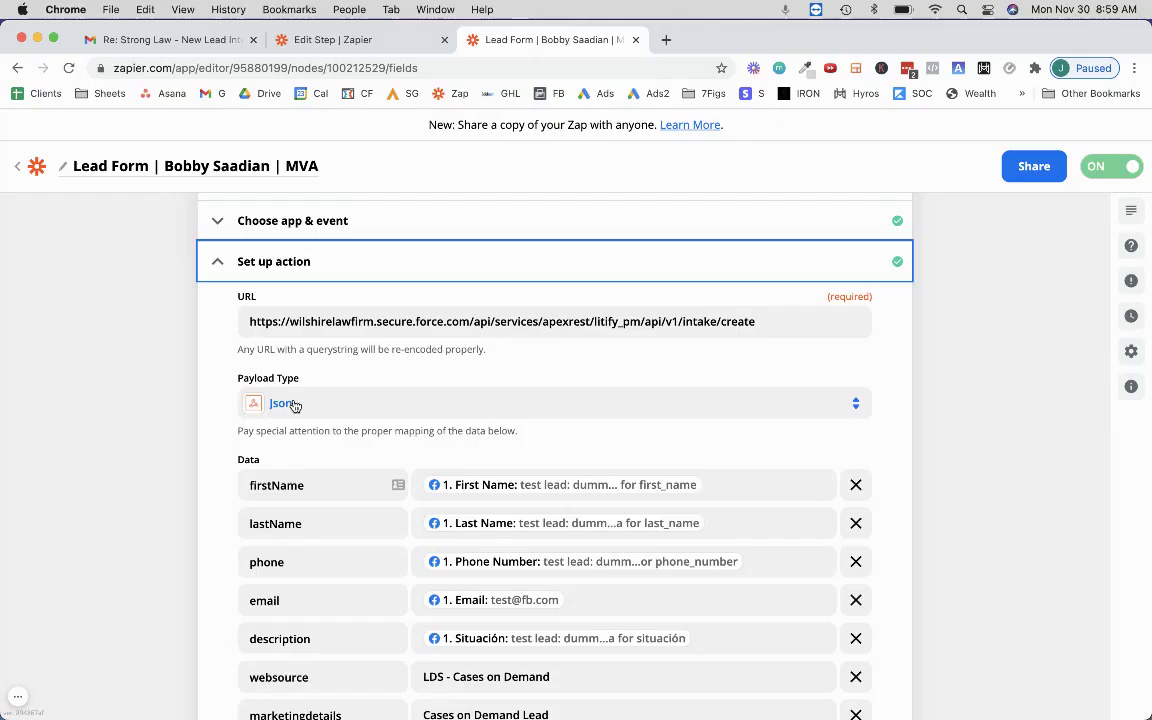
scroll(296, 404, "down", 3)
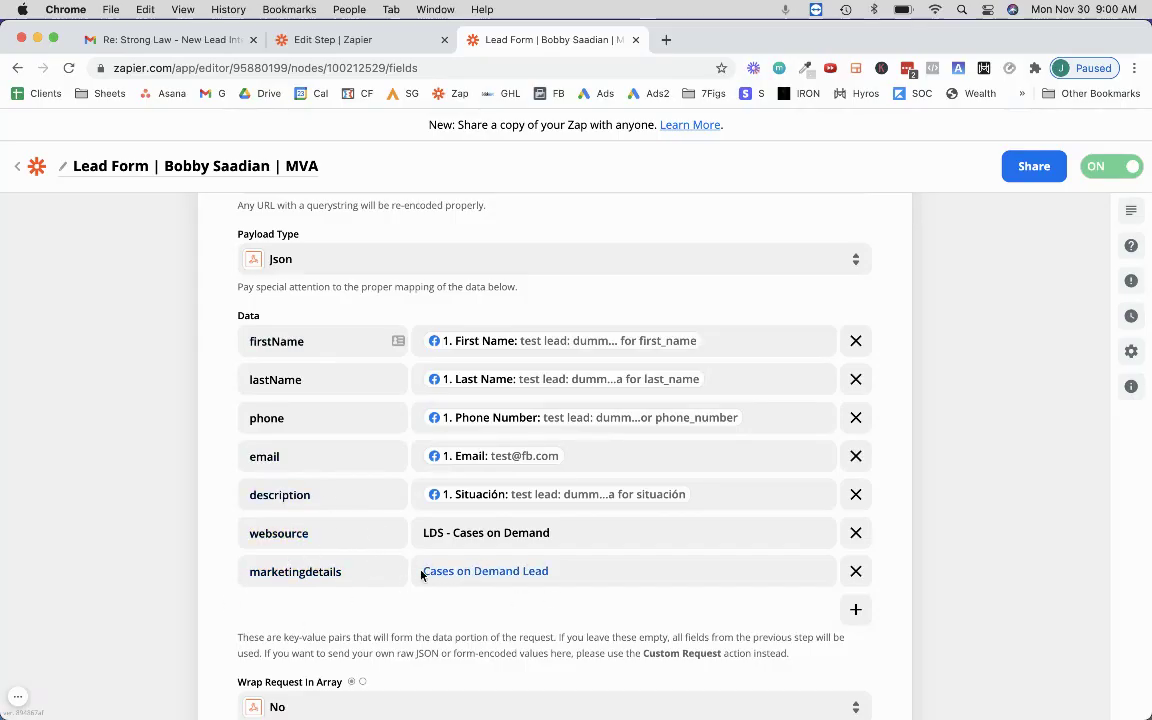
scroll(421, 574, "down", 5)
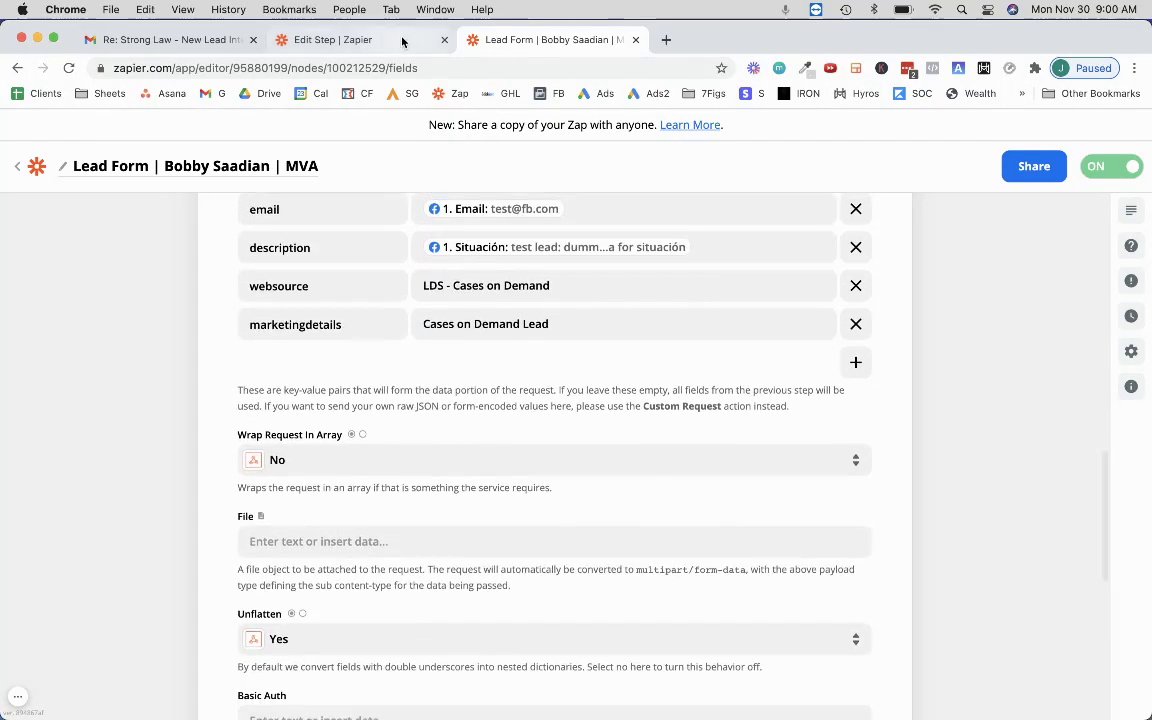
- Return to the zap with the new POST action, review its test request, and skip the test
left_click(340, 39)
scroll(475, 403, "up", 5)
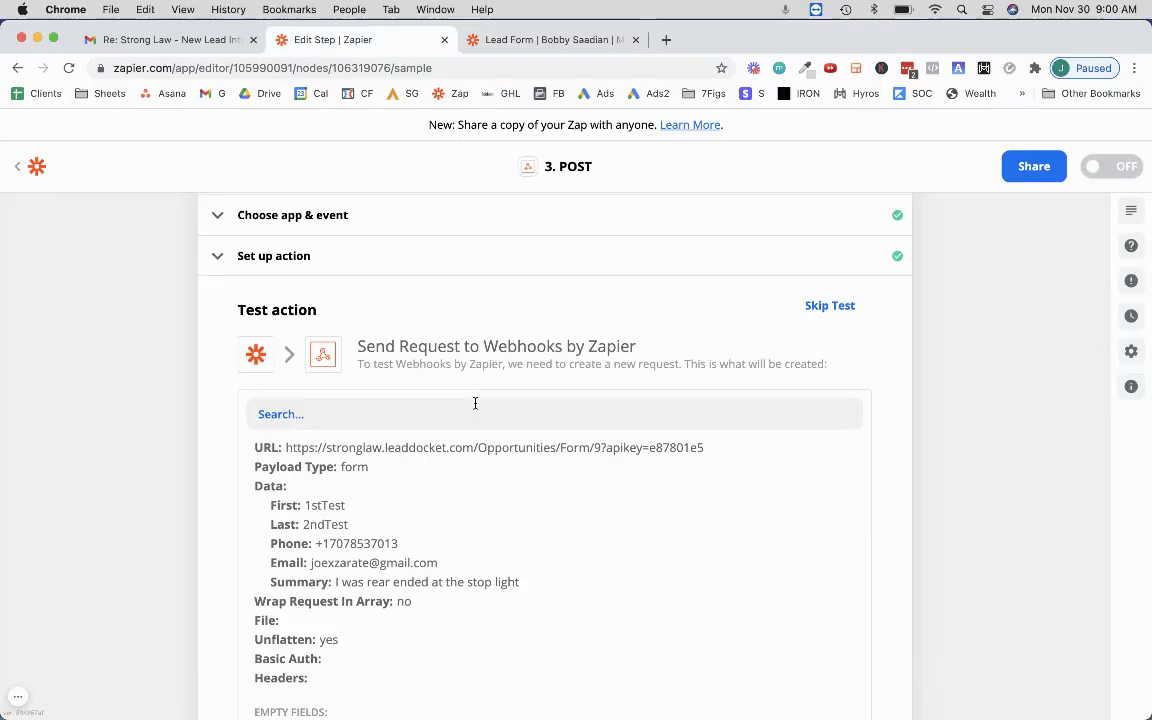
scroll(476, 405, "down", 2)
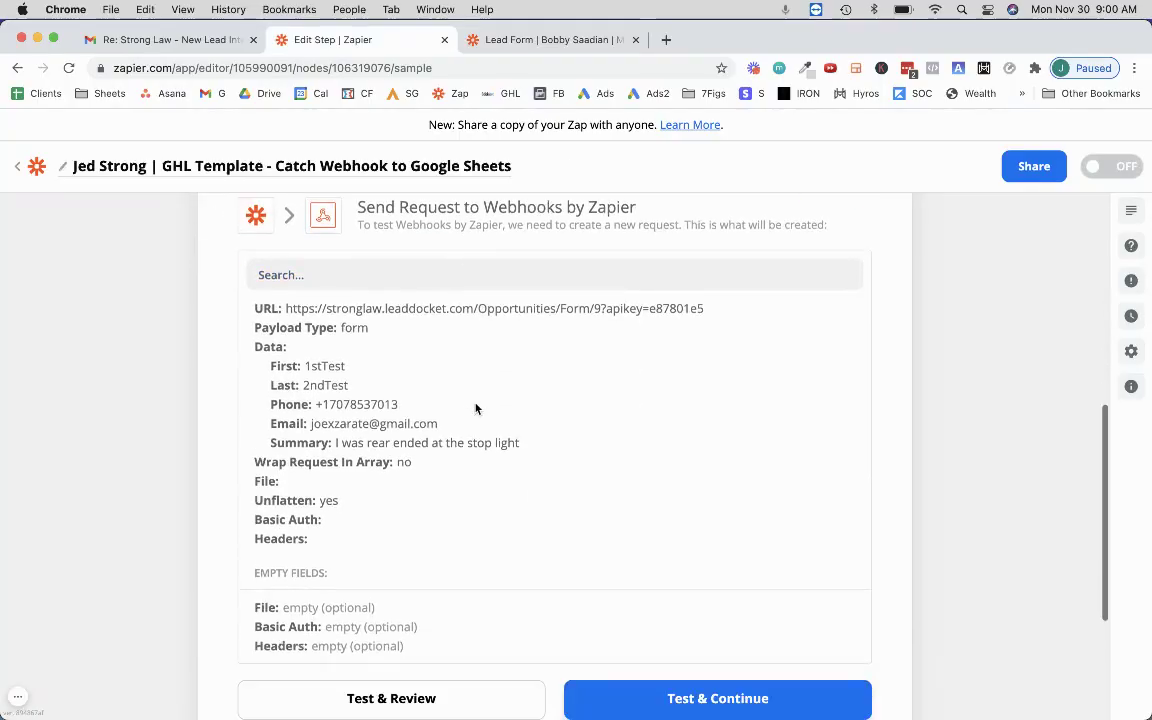
scroll(476, 406, "up", 2)
left_click(830, 288)
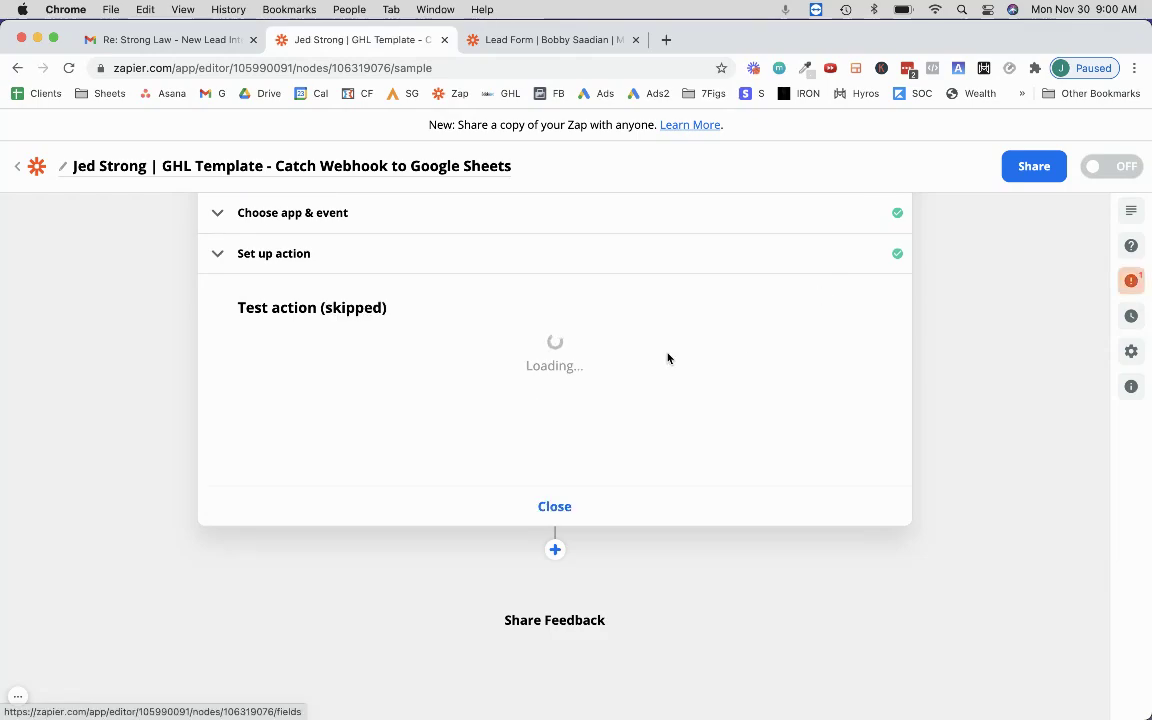
- Open the Catch Hook trigger's test data and try to load more sample requests besides Request A
left_click(453, 267)
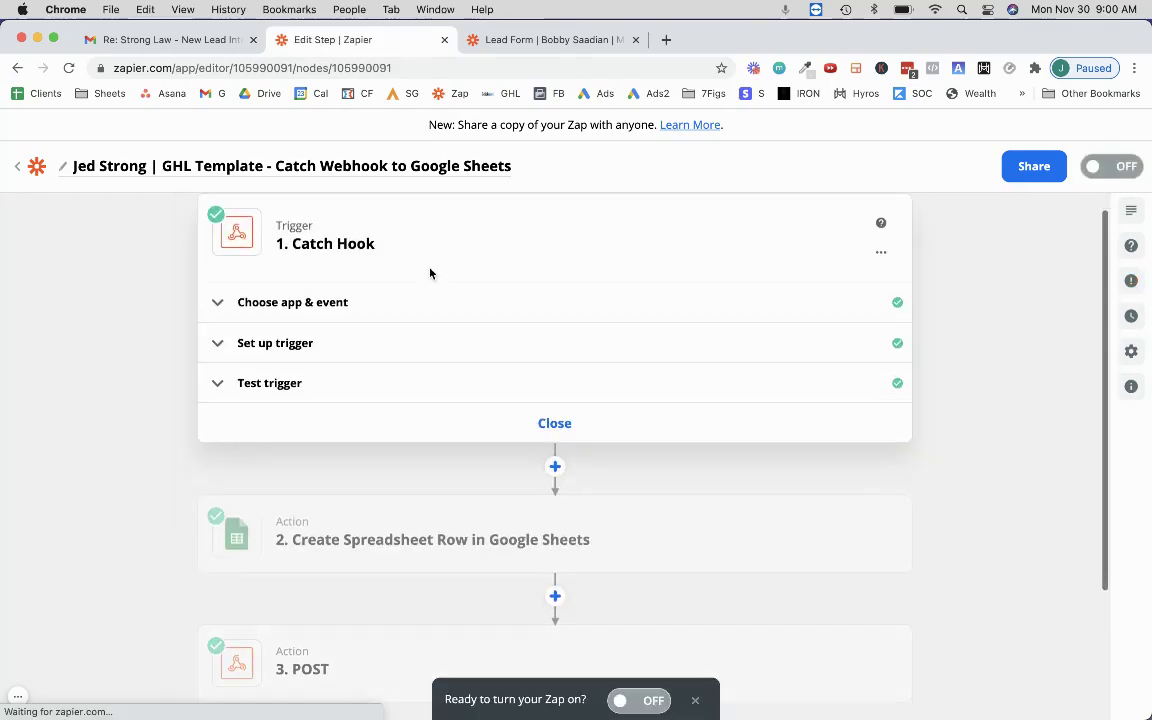
left_click(334, 396)
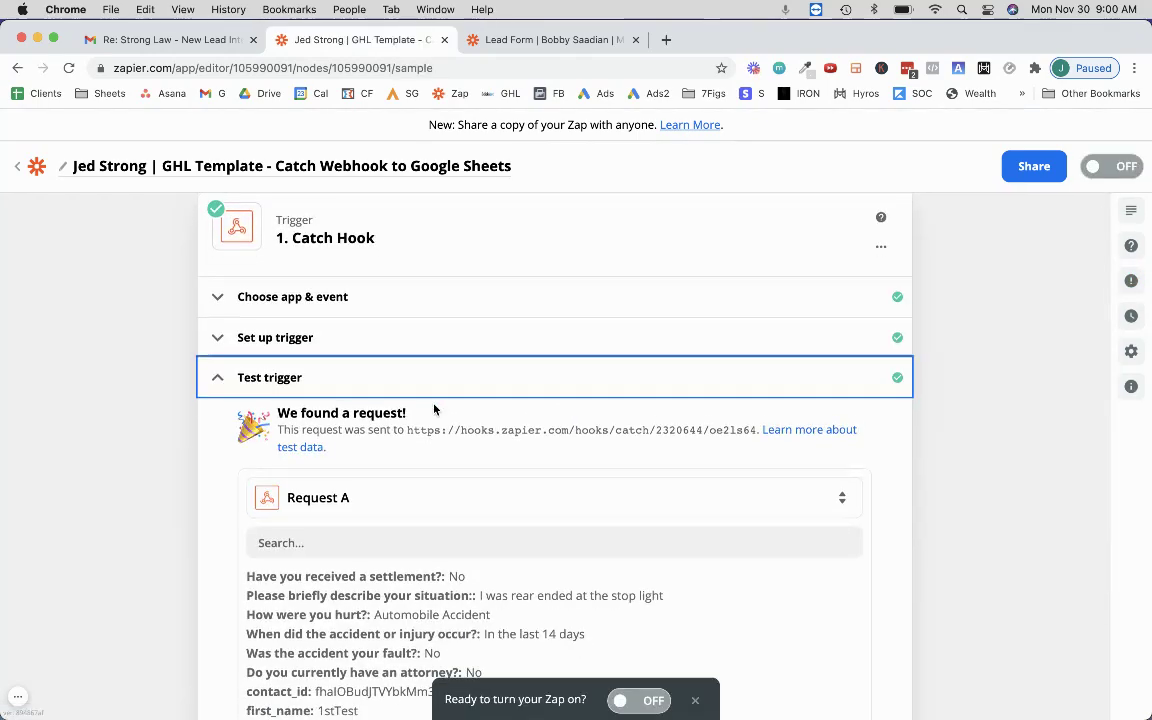
scroll(440, 430, "down", 5)
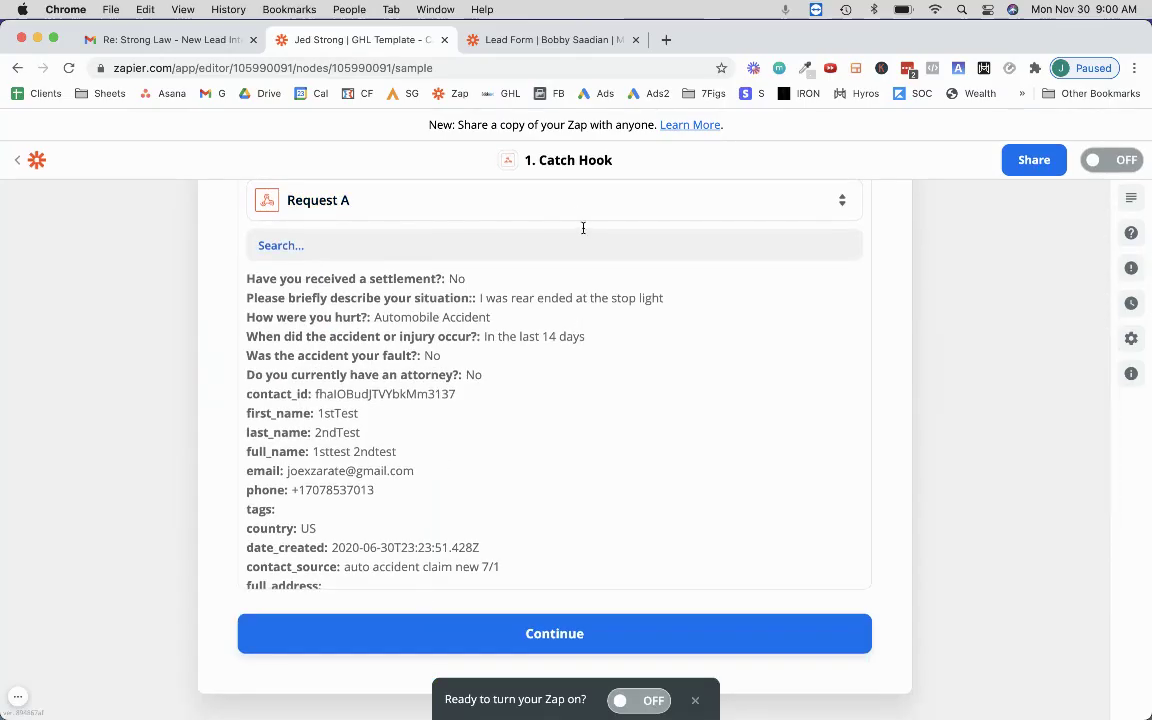
left_click(570, 204)
left_click(445, 334)
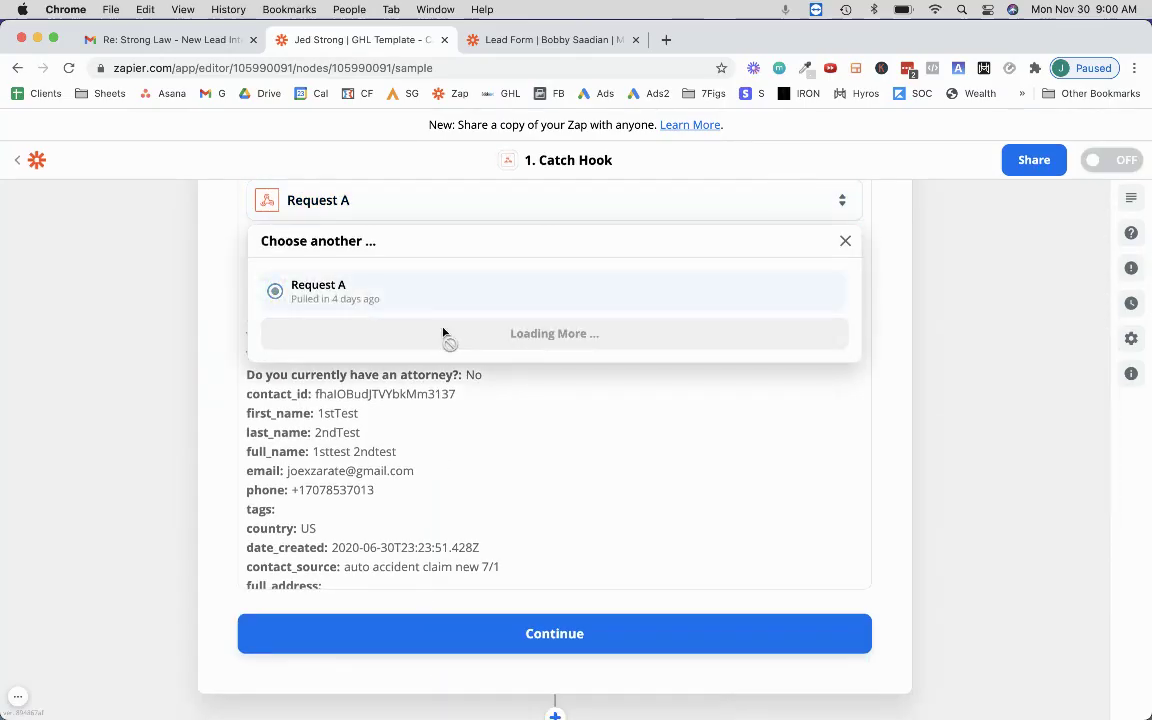
left_click(393, 380)
scroll(393, 385, "up", 5)
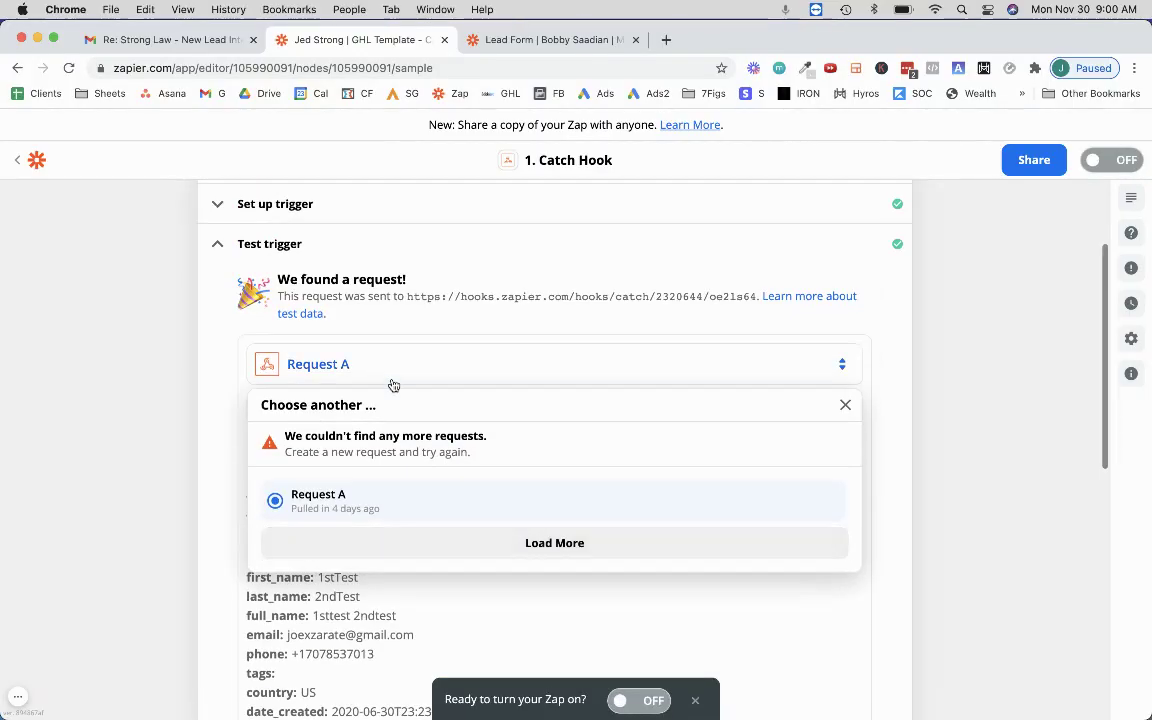
scroll(392, 385, "down", 2)
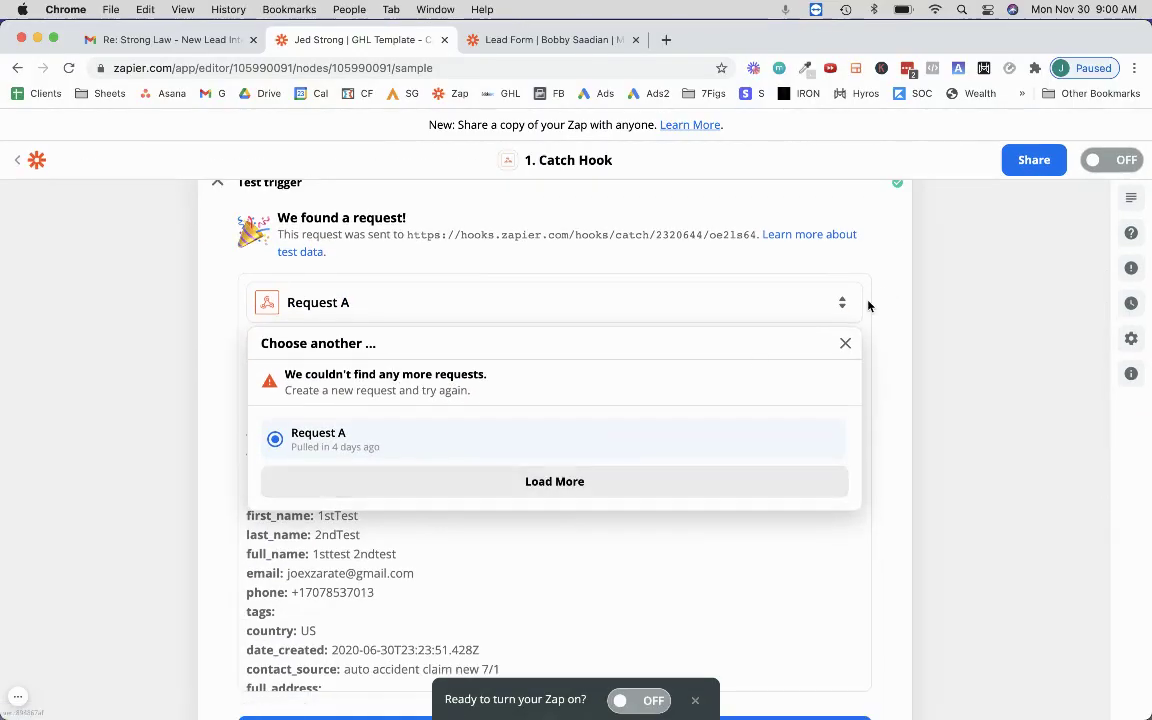
- Close the list of trigger samples and run the skipped test of the third step's POST action
left_click(846, 345)
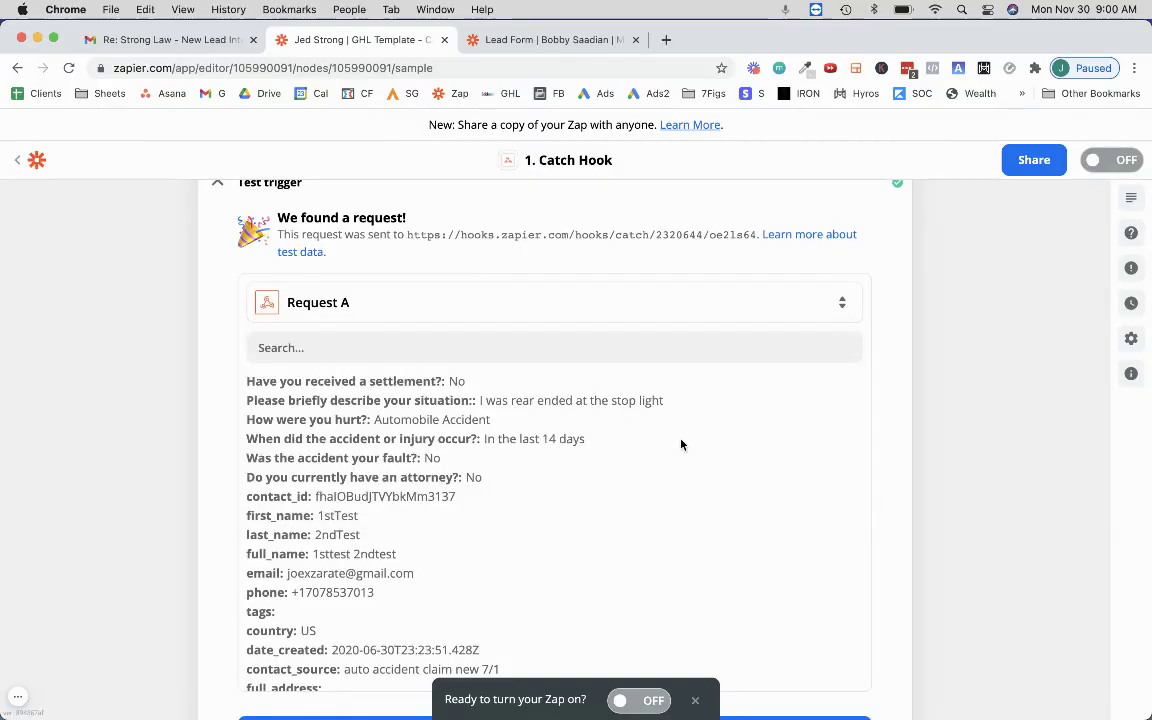
scroll(681, 444, "down", 12)
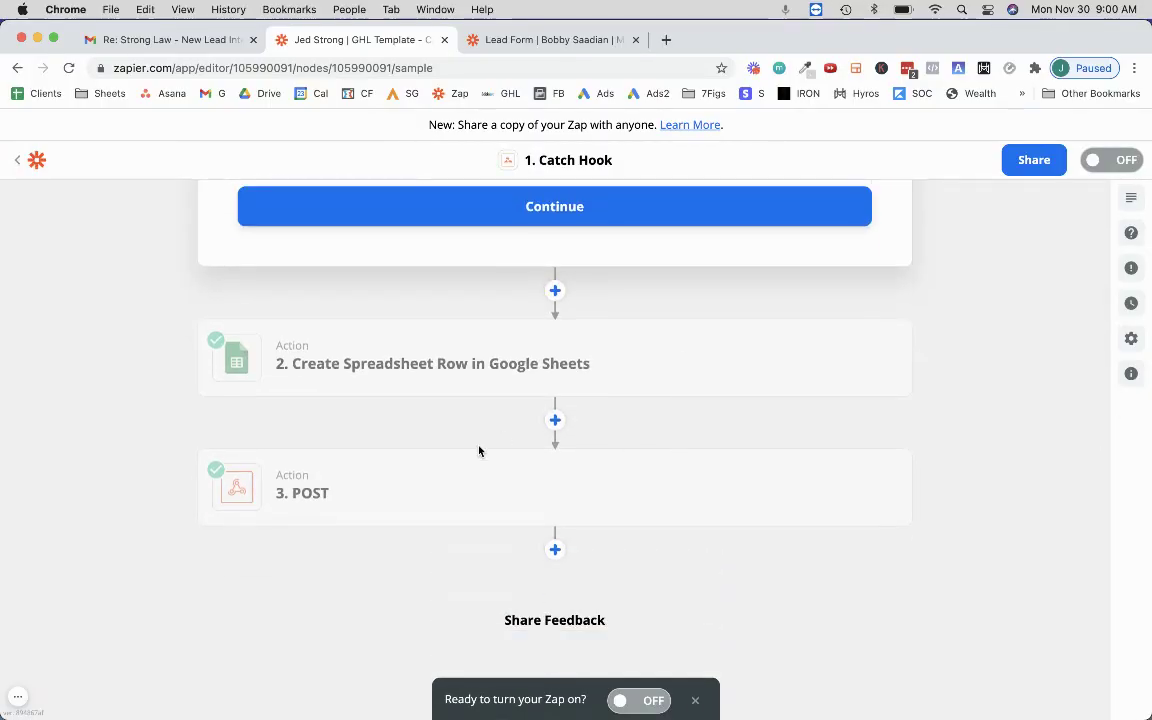
left_click(412, 484)
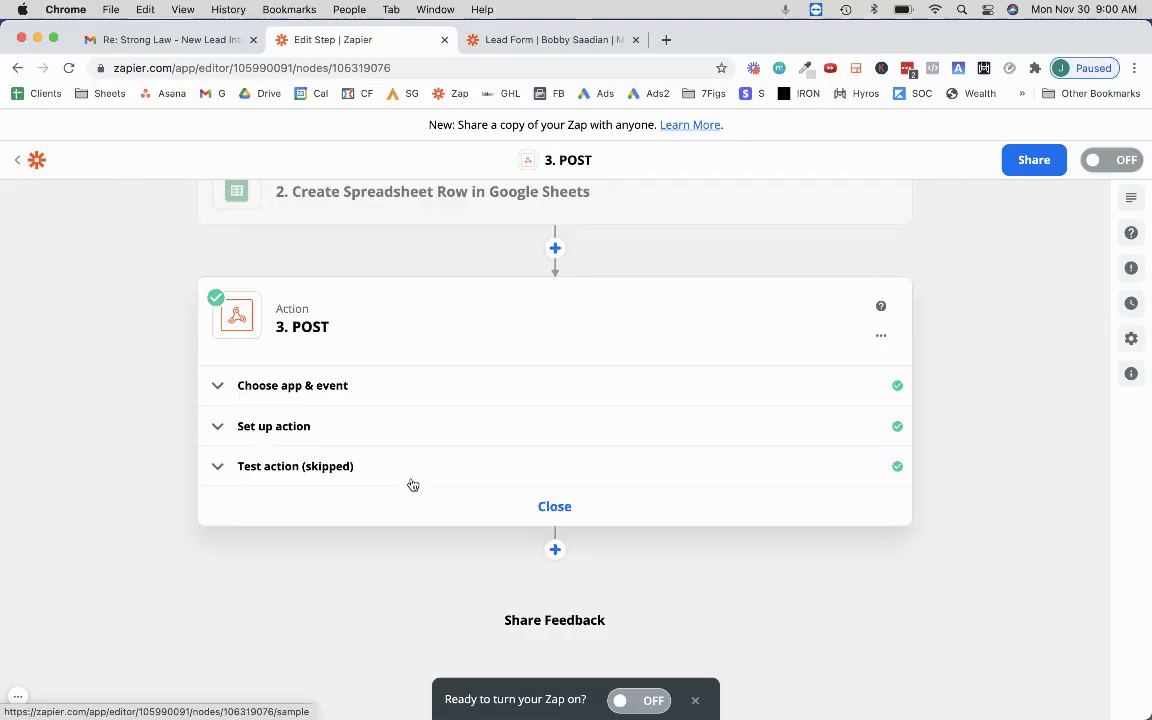
left_click(481, 470)
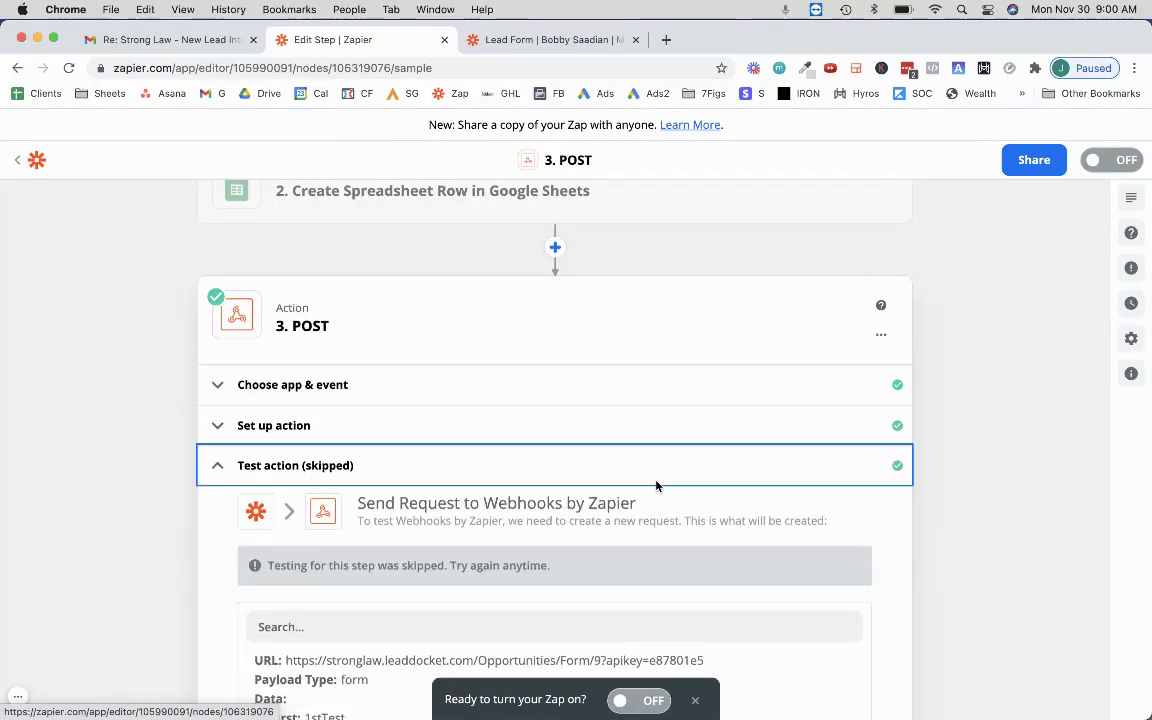
scroll(656, 484, "down", 5)
scroll(656, 486, "down", 2)
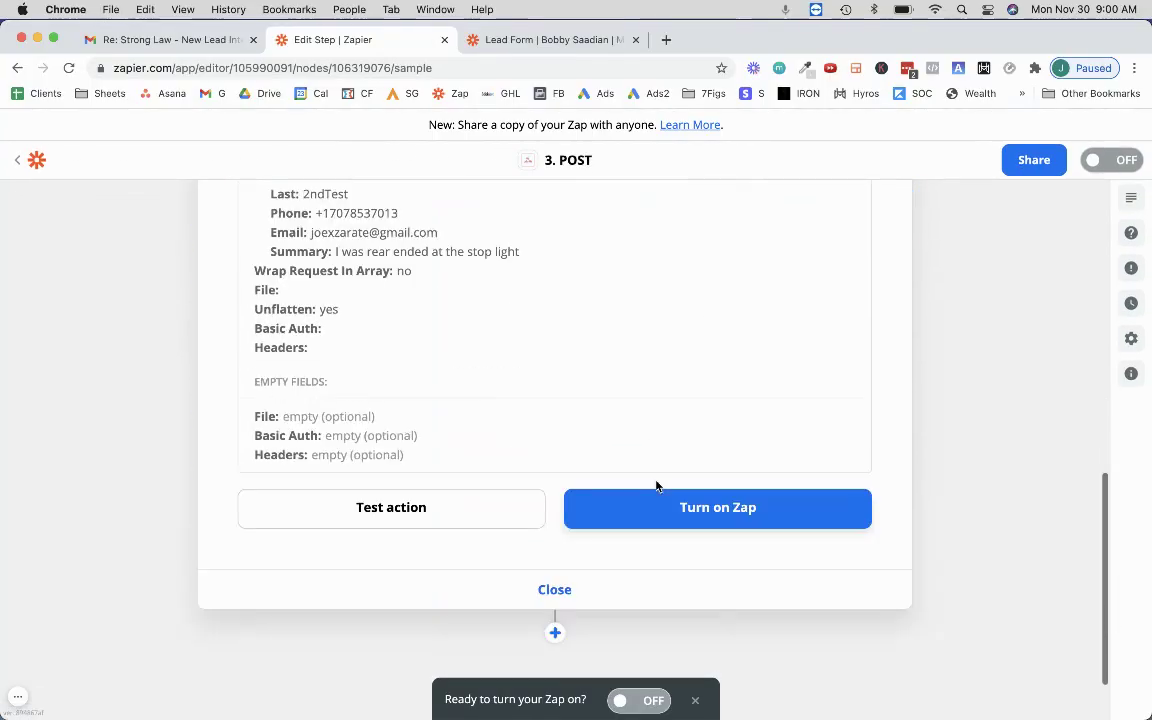
left_click(463, 501)
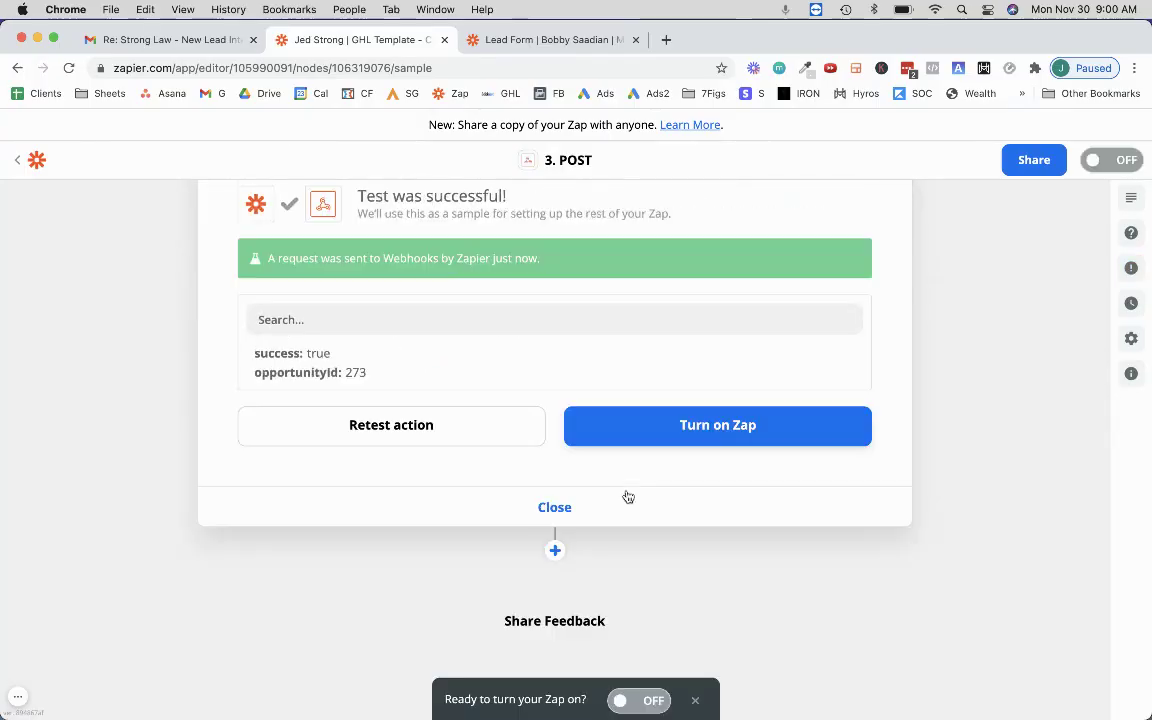
scroll(627, 497, "up", 1)
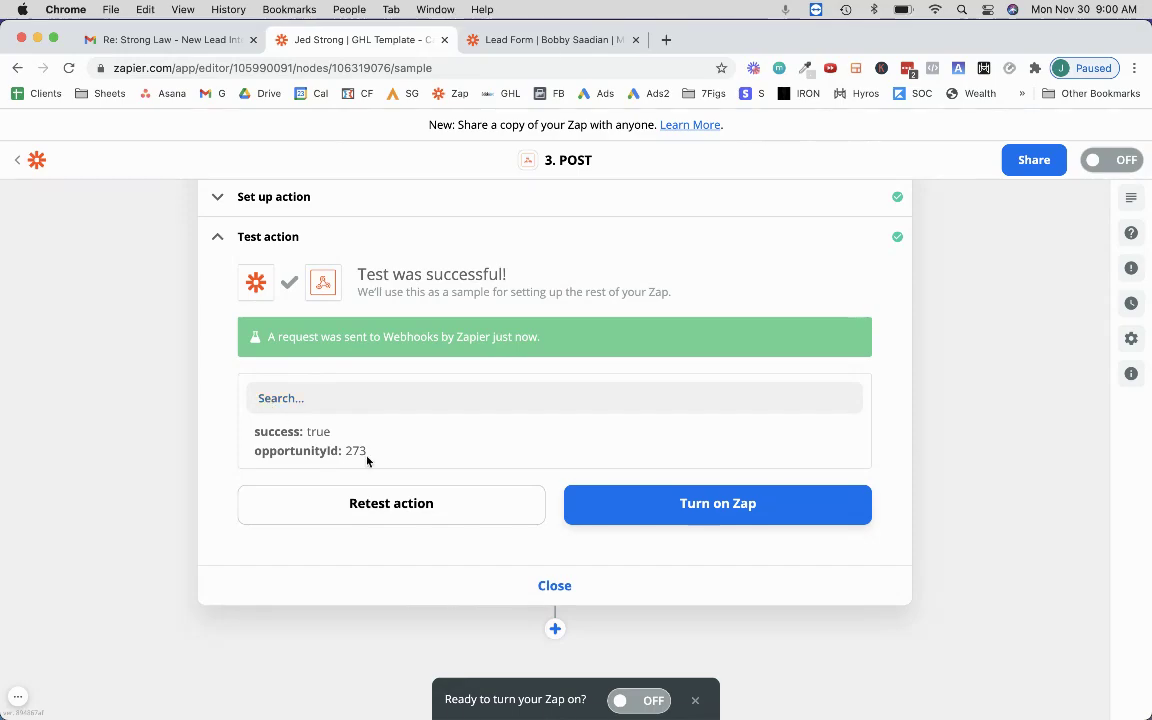
key("super+shift+4")
double_click(193, 215)
left_click(218, 230)
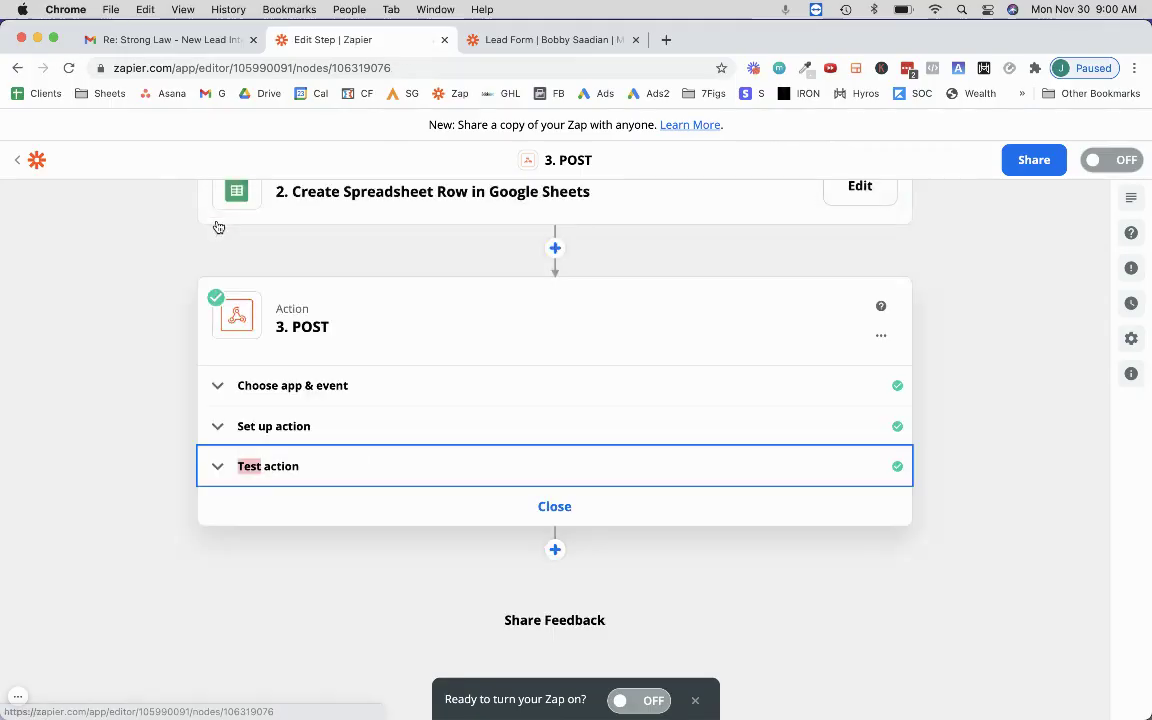
left_click(296, 465)
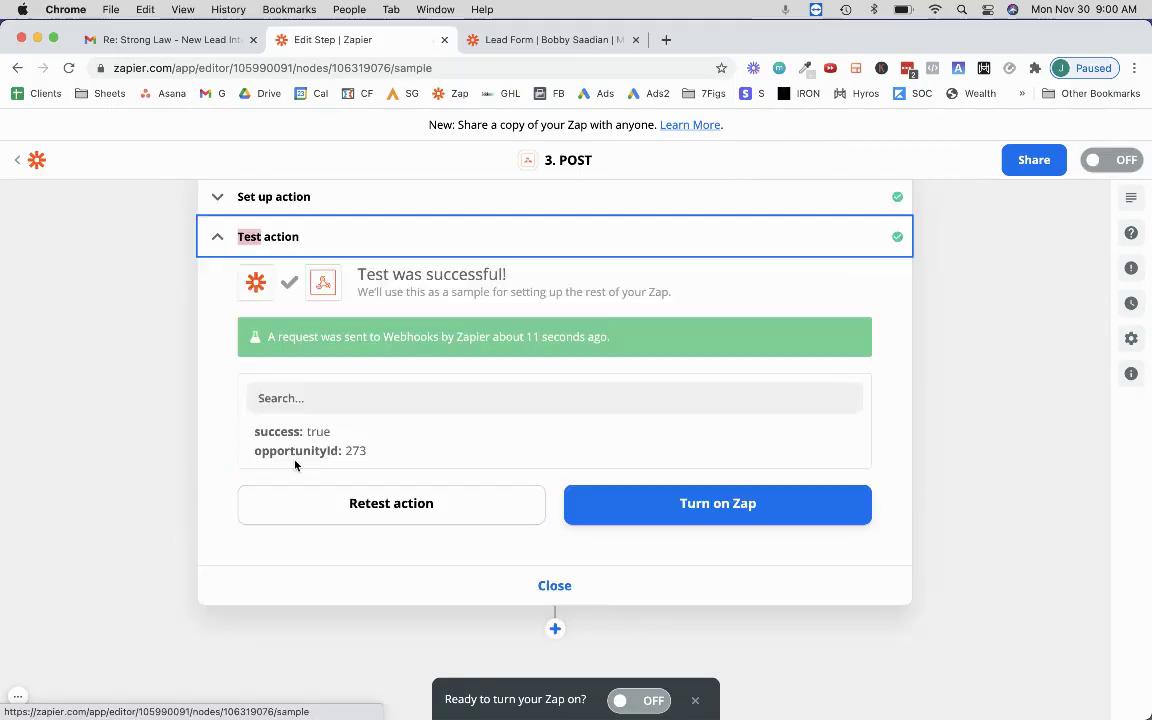
- Capture a screenshot of the POST action's test result area
left_click(203, 462)
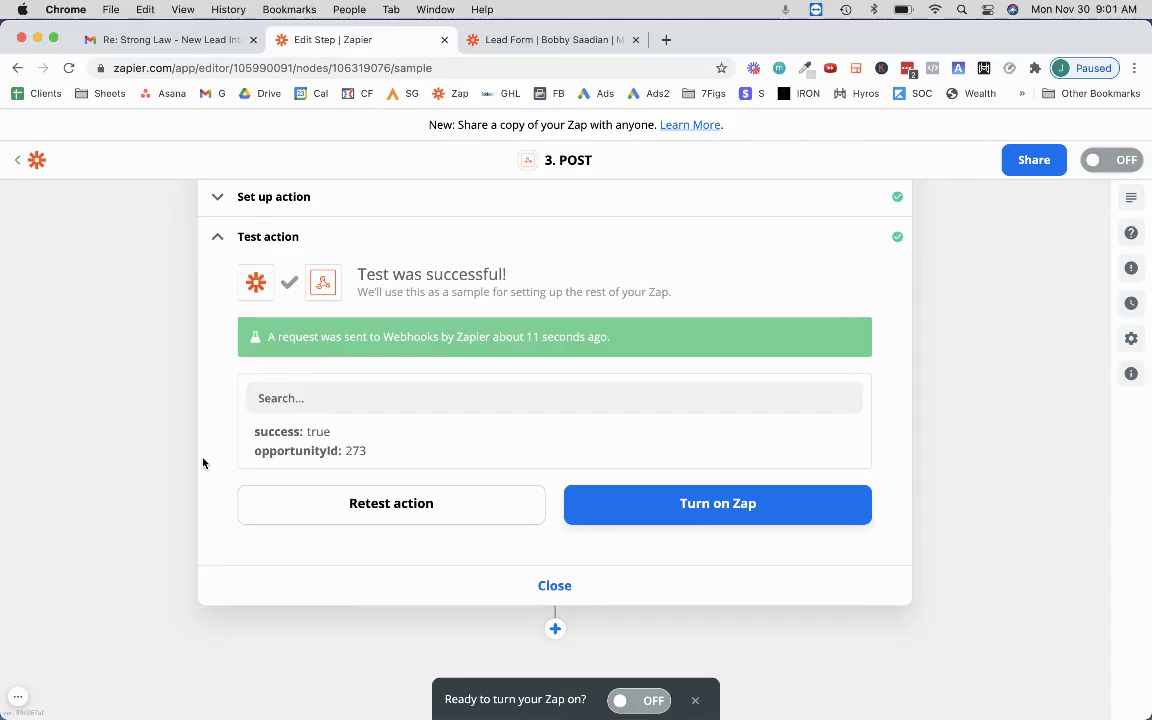
key("super+shift+4")
left_click_drag(185, 141, 920, 482)
- Return to the integration email and compare its field list and expected JSON responses with the test result
left_click(163, 40)
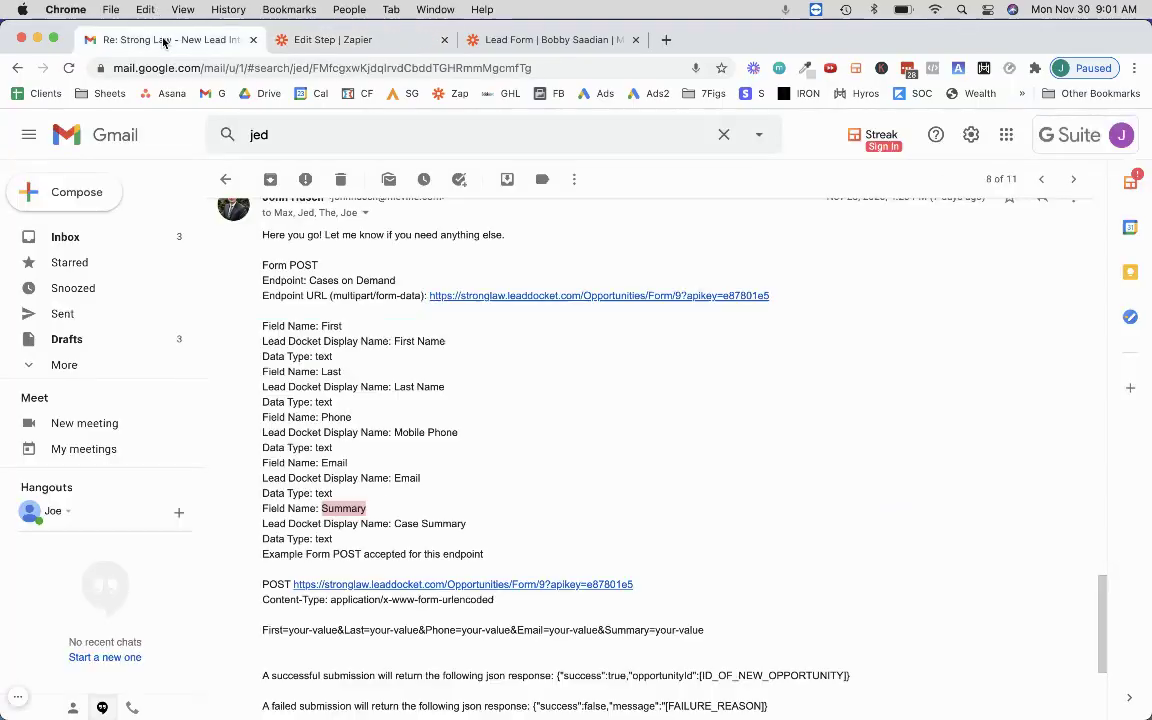
left_click(623, 418)
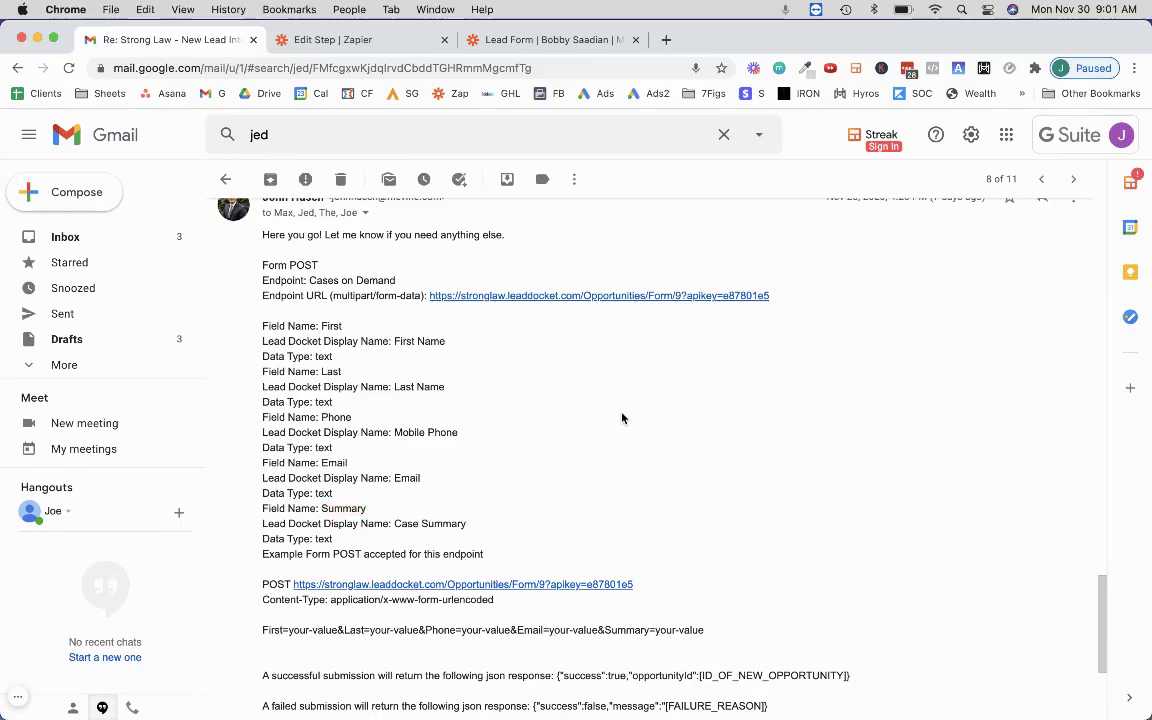
scroll(622, 418, "down", 3)
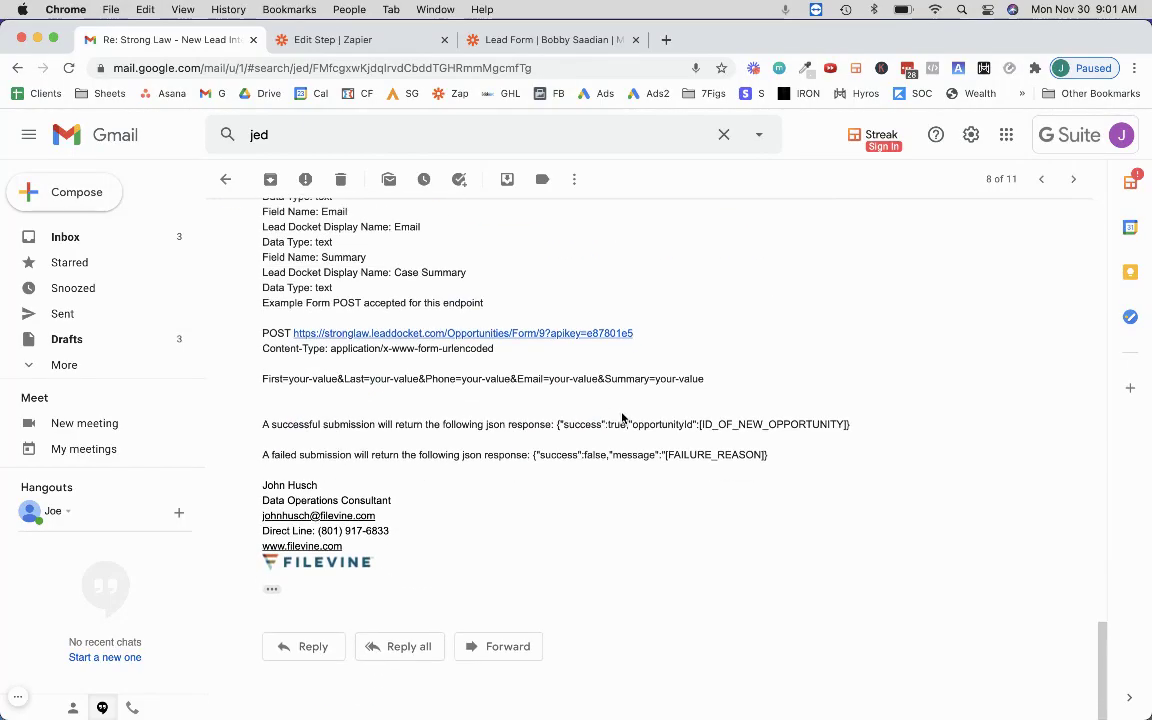
scroll(622, 418, "up", 5)
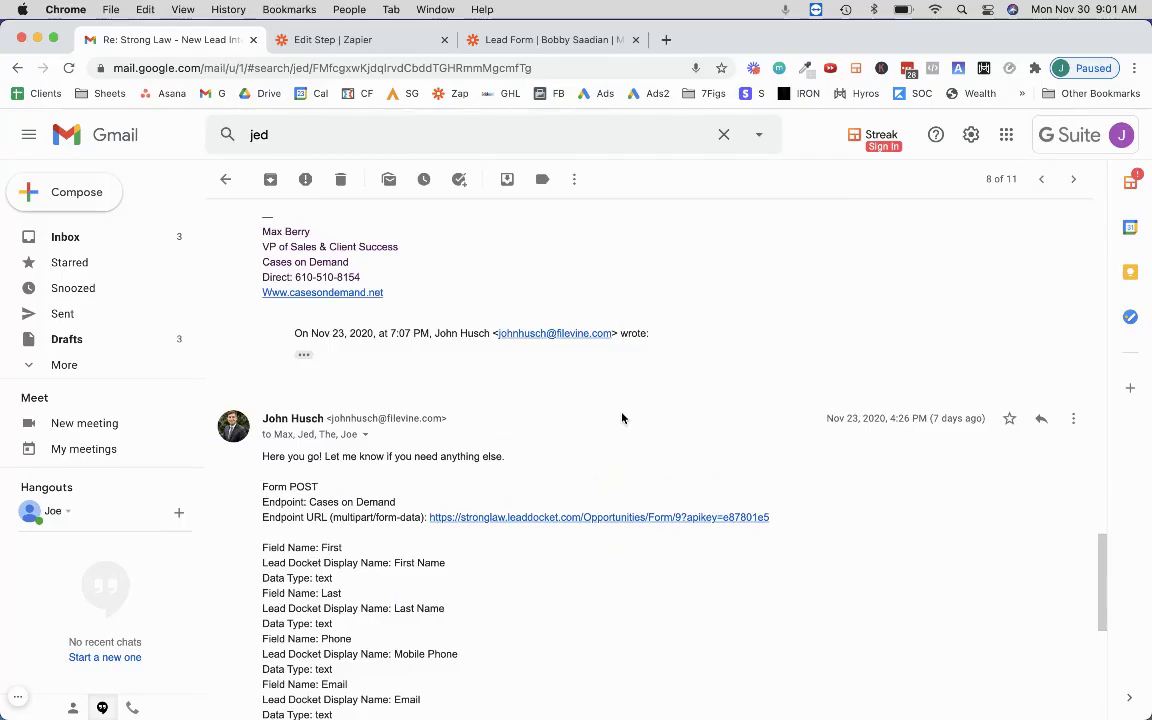
scroll(622, 418, "down", 6)
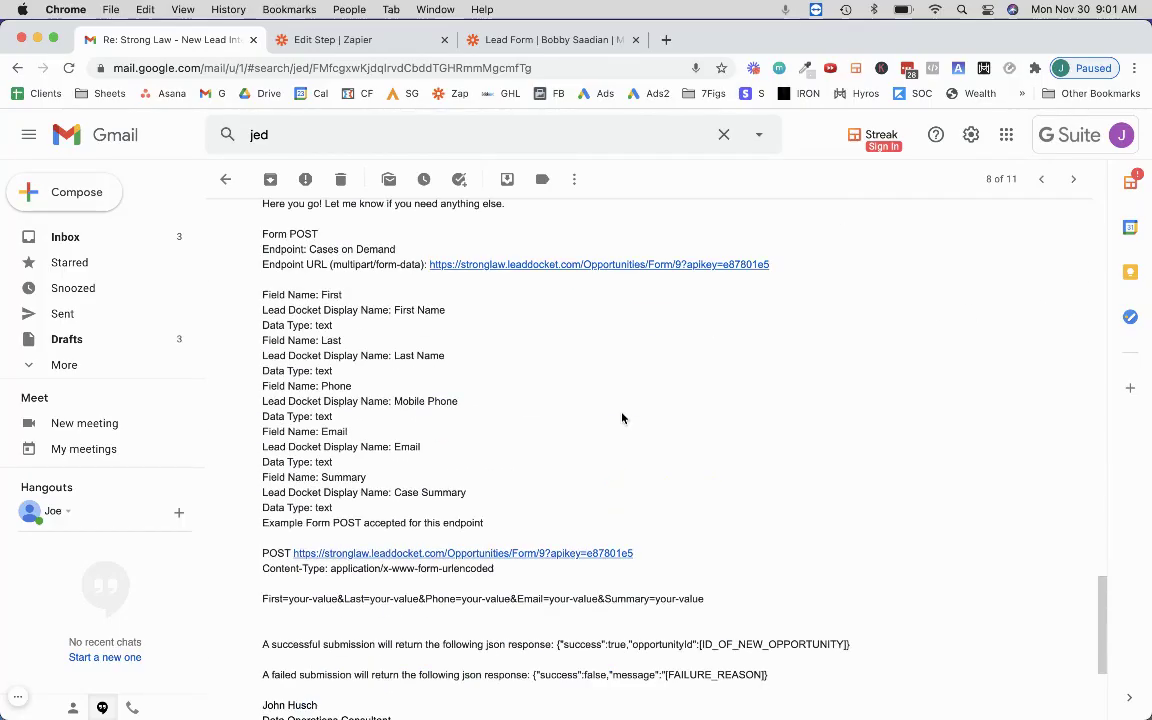
scroll(622, 418, "up", 5)
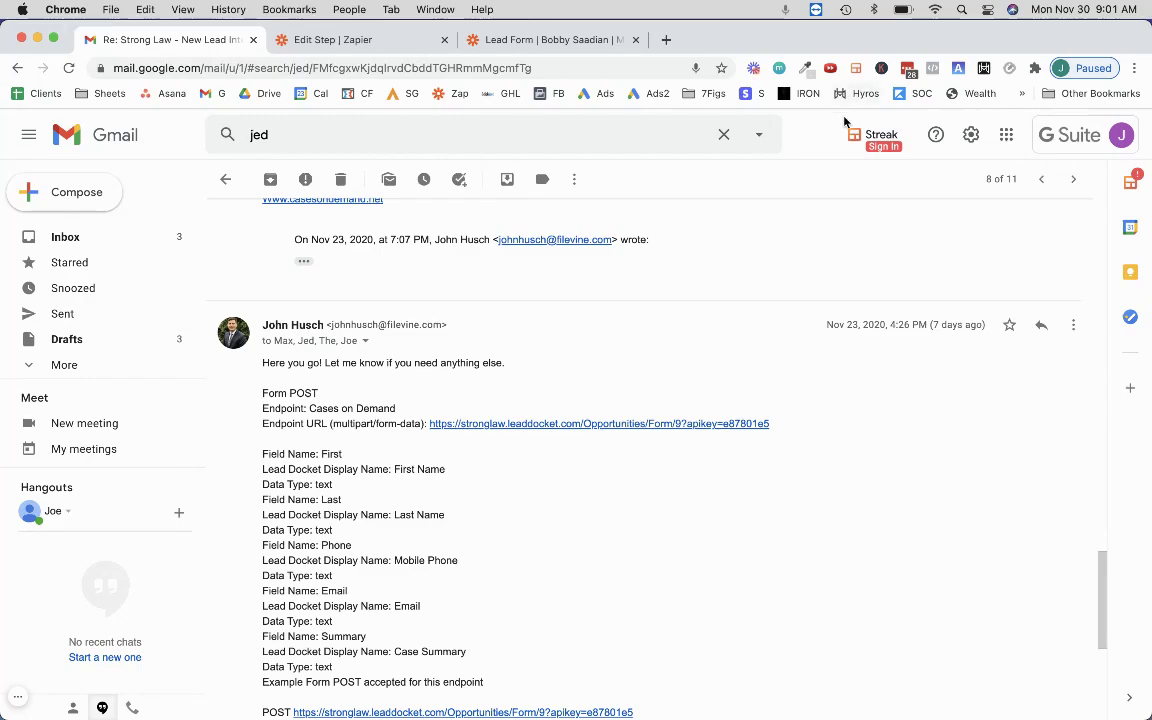
- Switch to the Cases On Demand Support mail account and open the "Re: New MVA Lead! Call Now!" email
left_click(1064, 140)
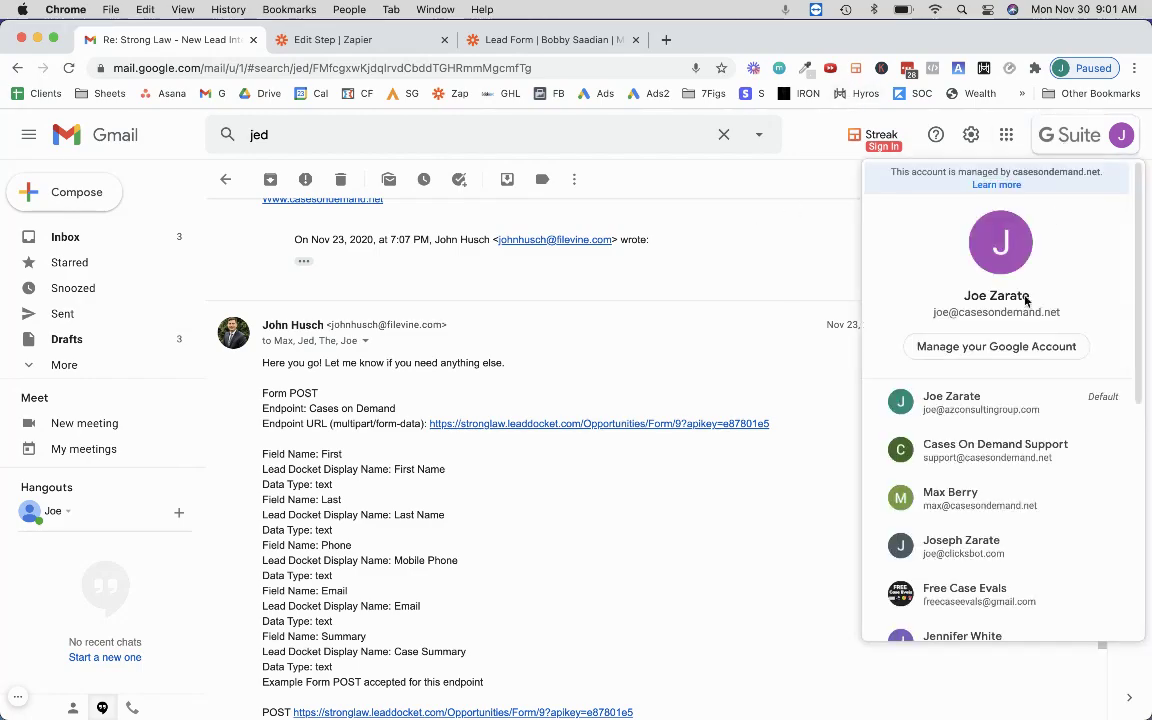
left_click(967, 452)
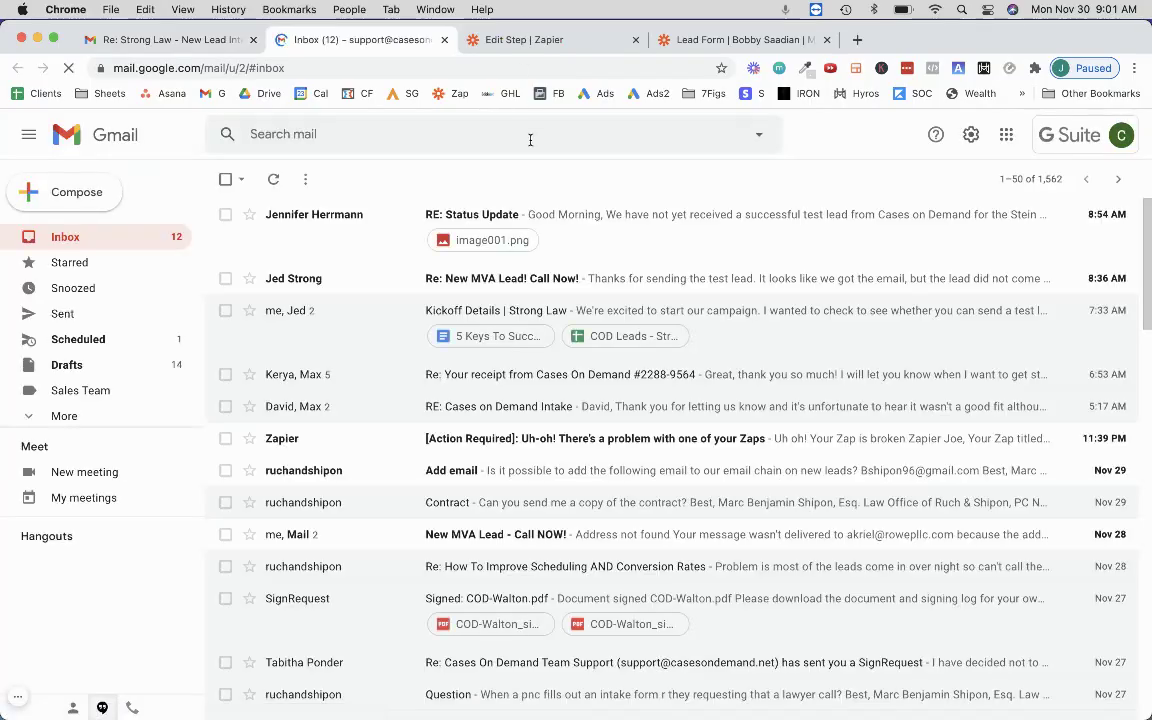
left_click(620, 286)
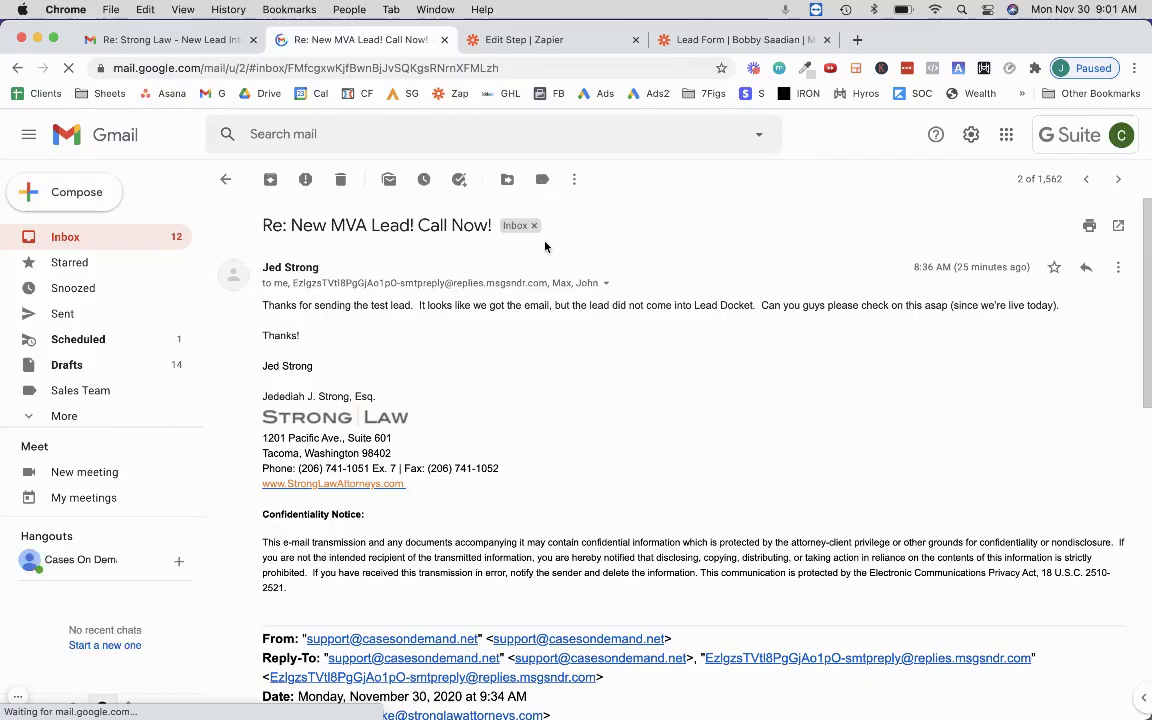
- Reply with a first-name greeting and "We can confirm the API Integration is now set (see screenshot).", and paste the captured test screenshot
left_click(1090, 272)
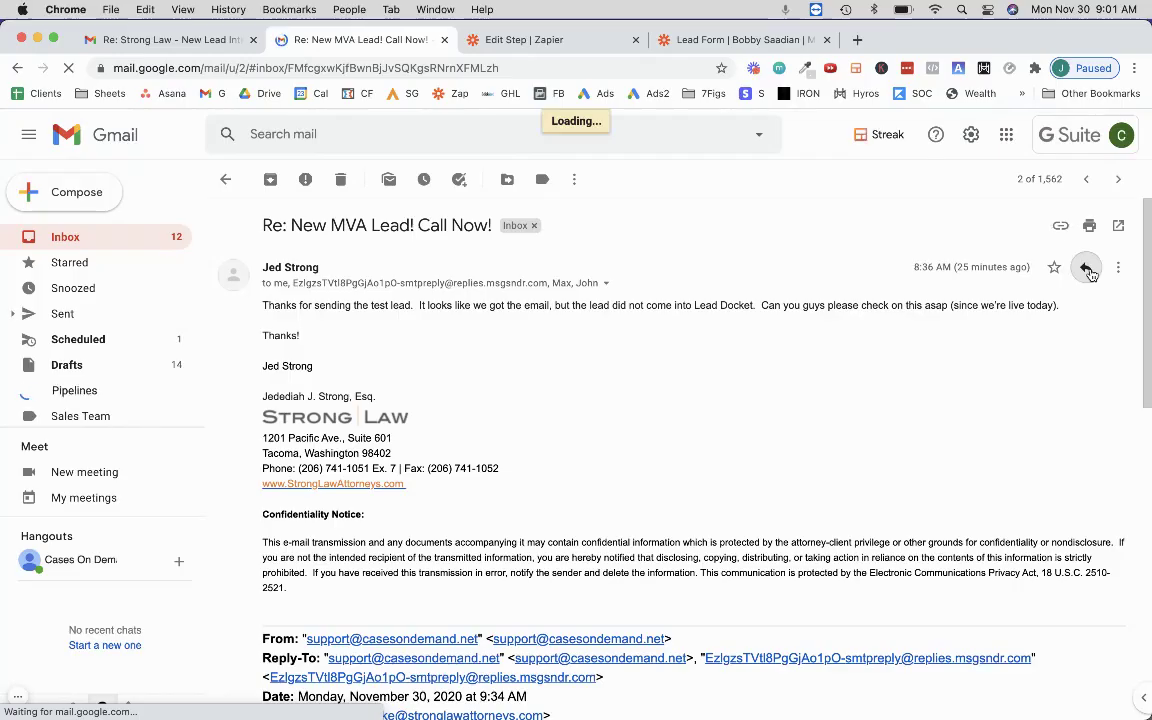
type("Hi Jed")
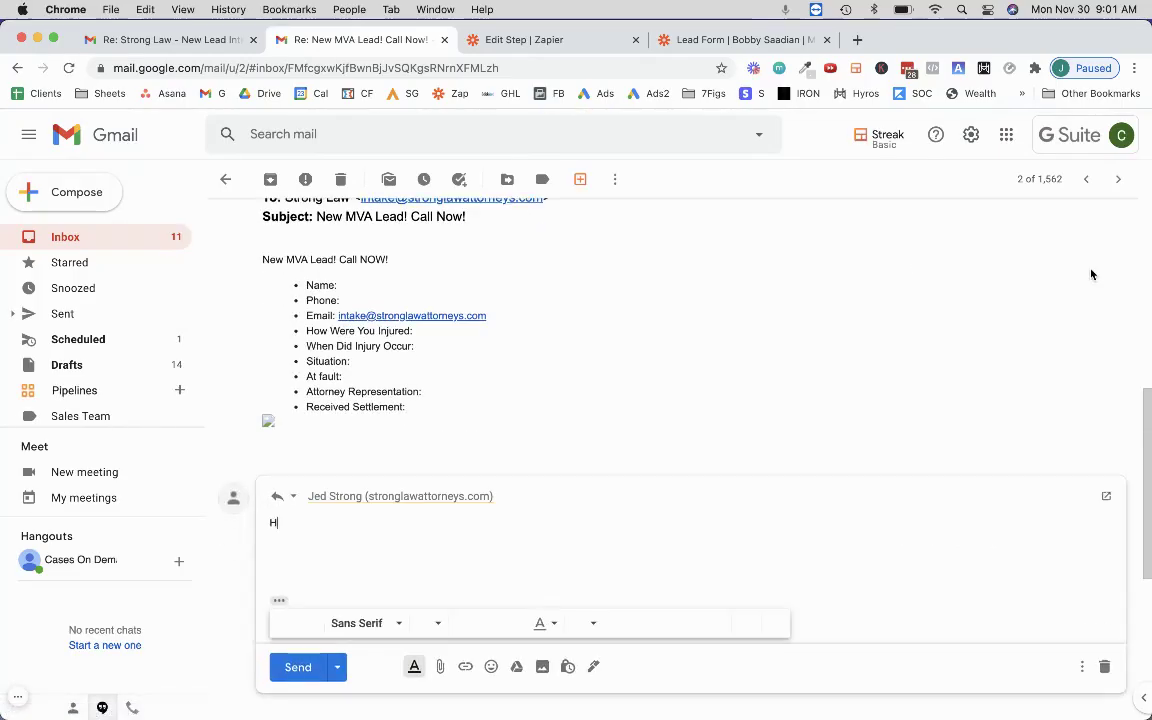
type(",")
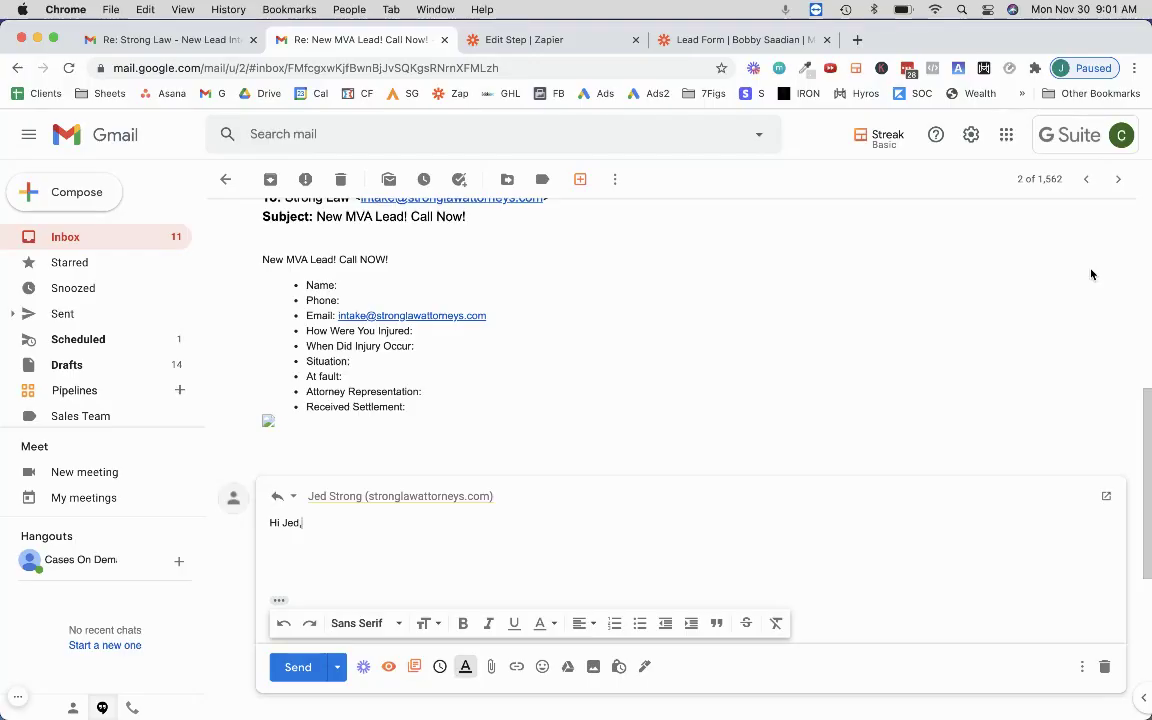
key("Return")
key("Return")
type("We can con")
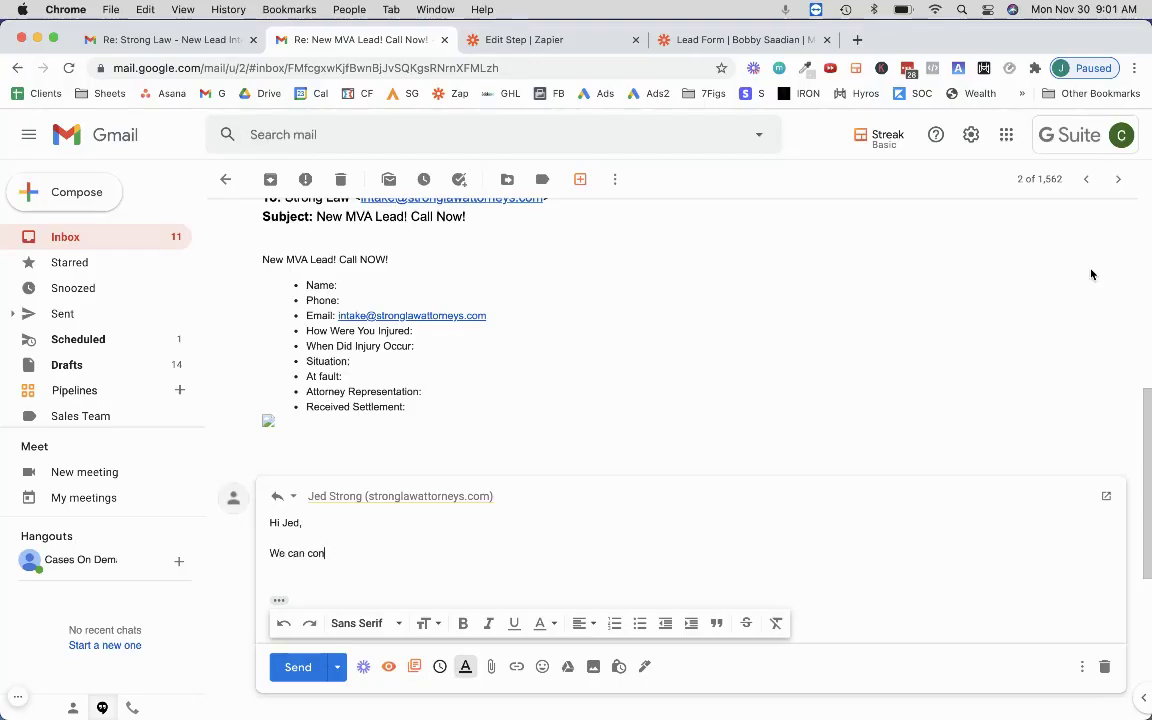
type("firm the API Integration is now set")
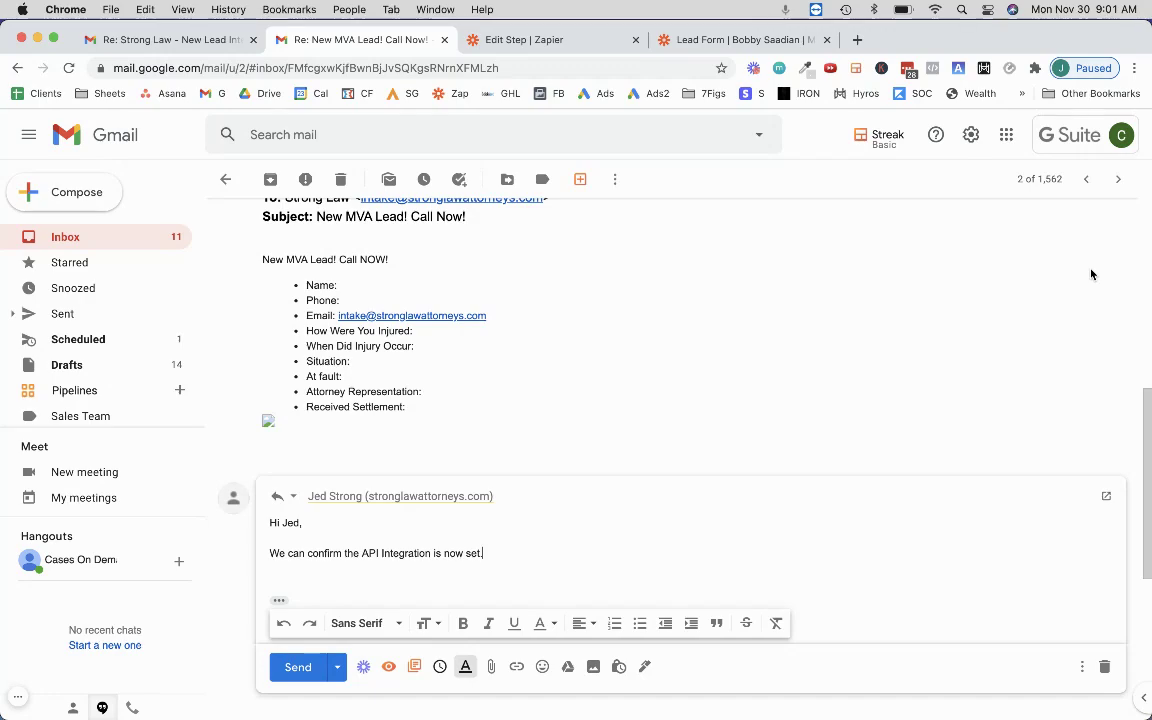
type("creenshot).")
key("super+v")
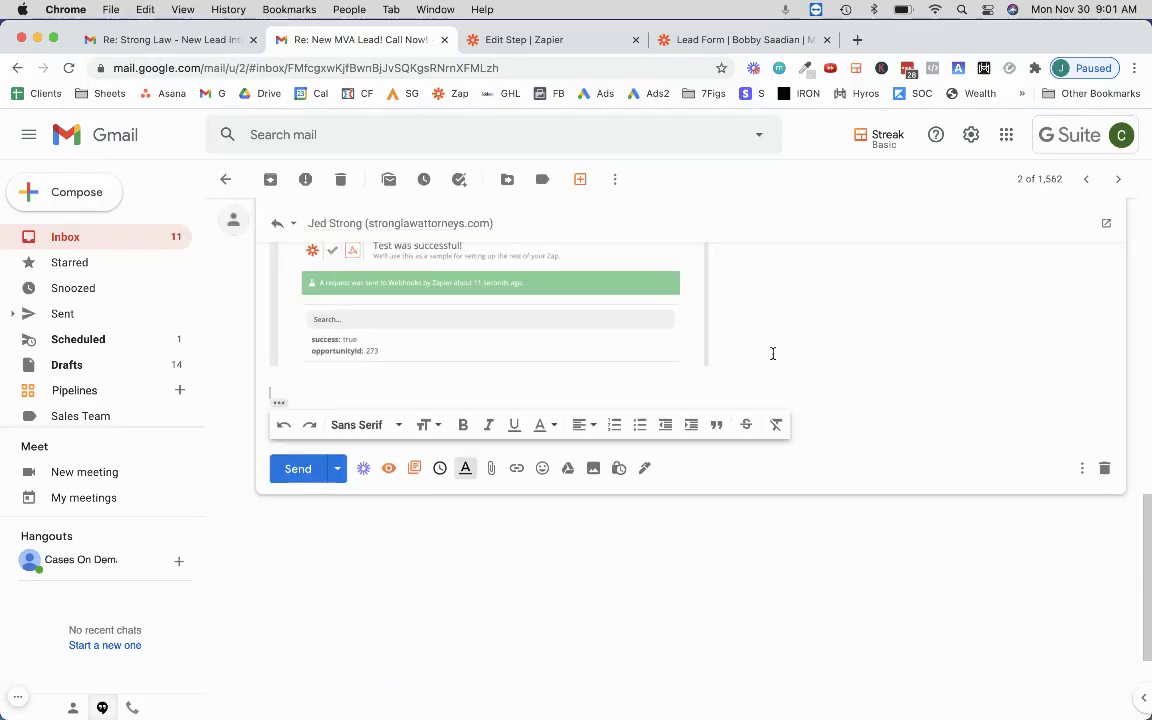
- Add the closing line "Please confirm receipt, thank you!" below the screenshot and send the reply
key("Return")
type("Ple")
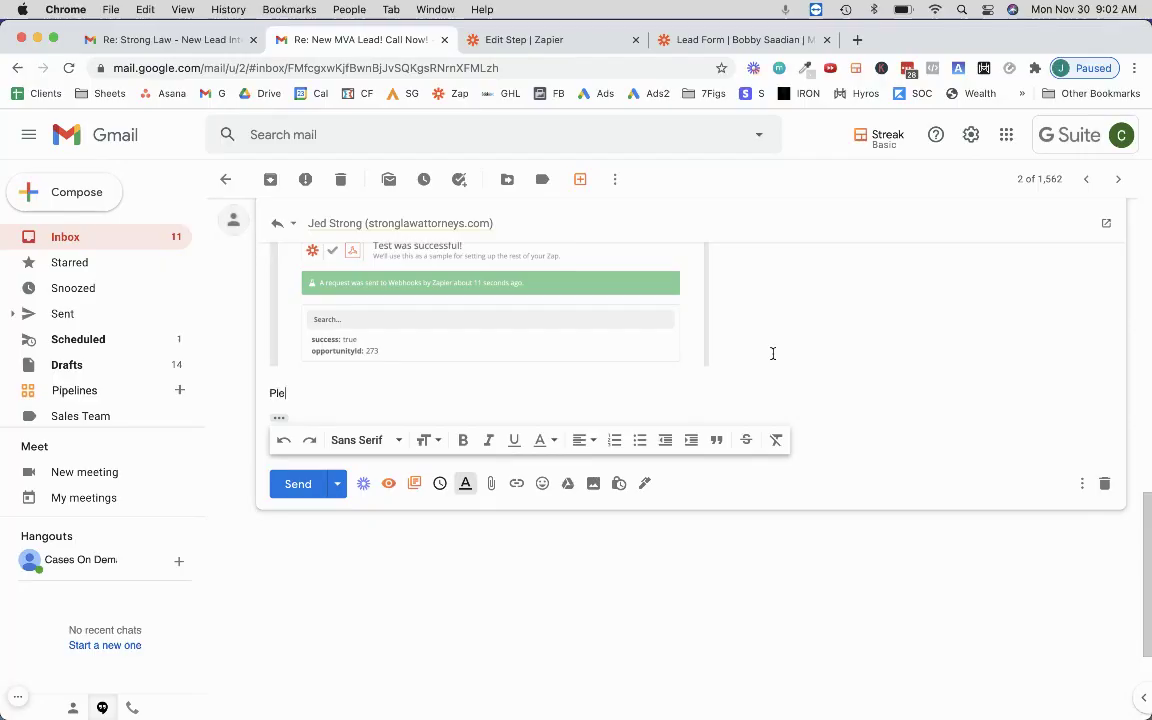
type("ase confirm recei")
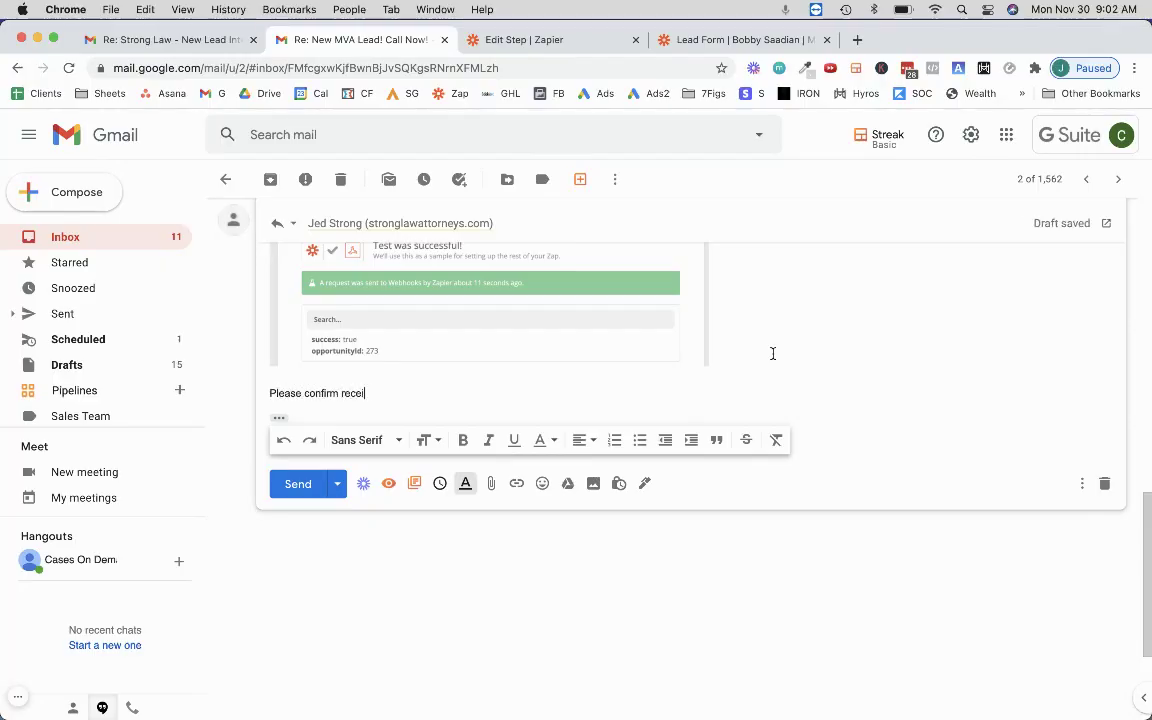
type("pt of oppor")
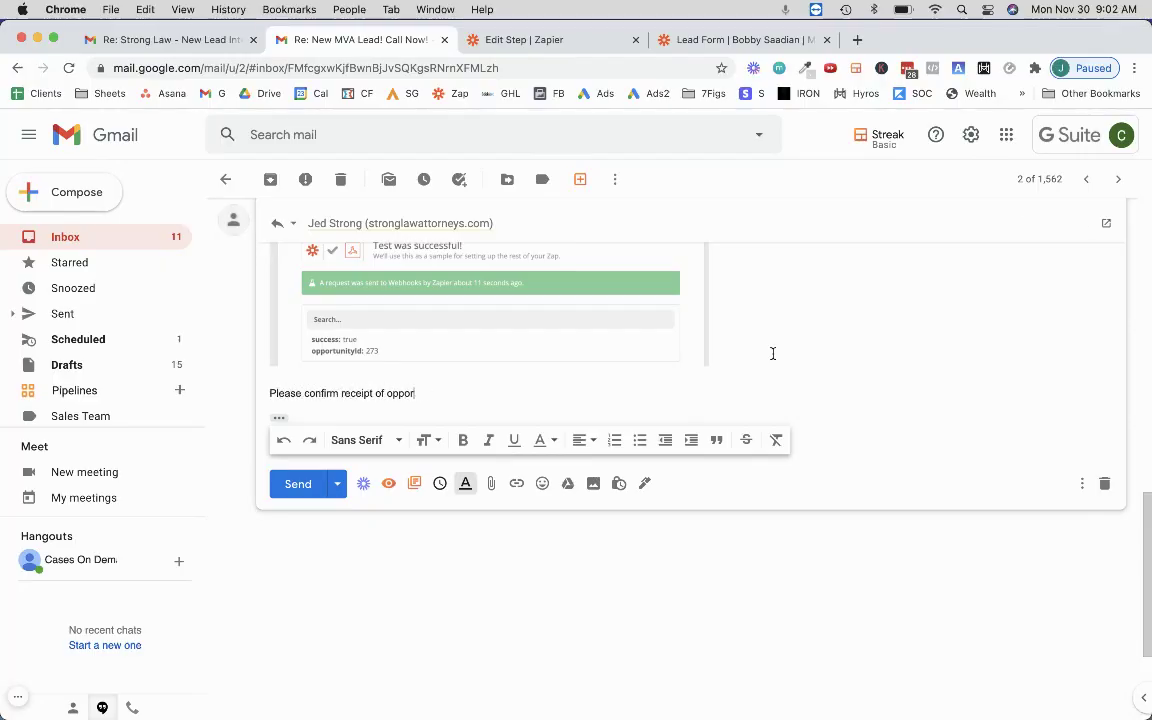
type("utnityID")
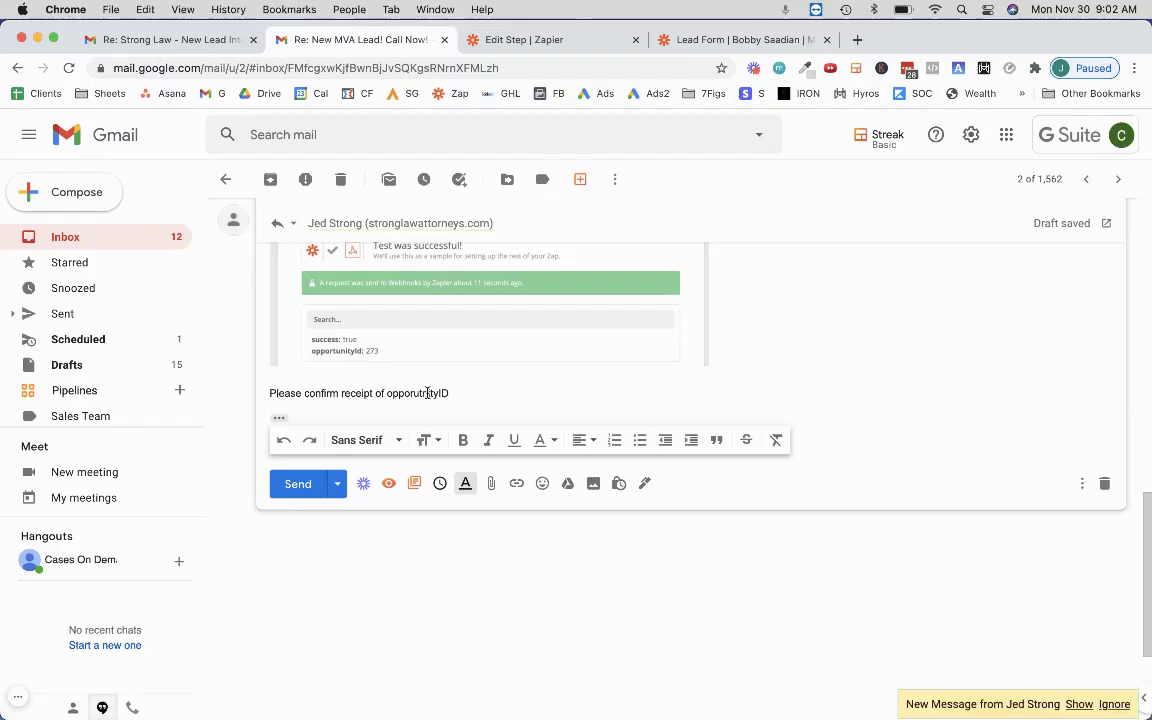
key("BackSpace")
key("BackSpace")
key("BackSpace")
key("BackSpace")
key("BackSpace")
key("BackSpace")
key("BackSpace")
key("BackSpace")
key("BackSpace")
key("BackSpace")
key("BackSpace")
key("BackSpace")
key("BackSpace")
key("BackSpace")
key("BackSpace")
key("BackSpace")
key("BackSpace")
key("Return")
key("Return")
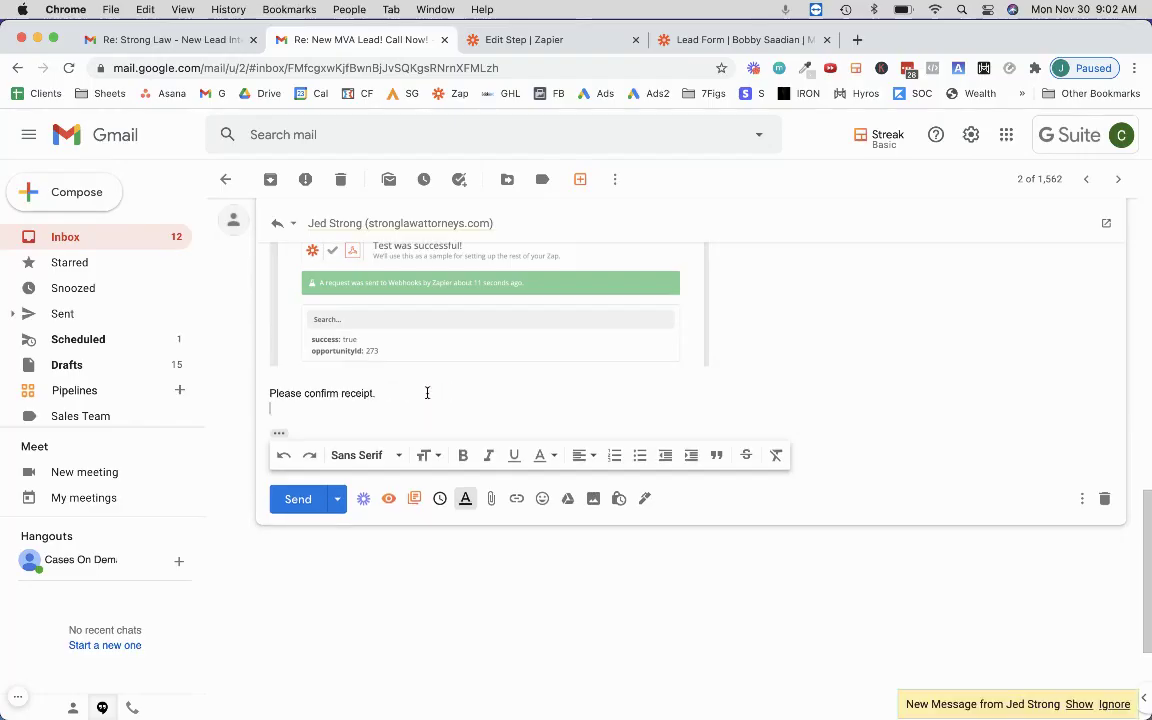
key("BackSpace")
key("BackSpace")
type(", thank")
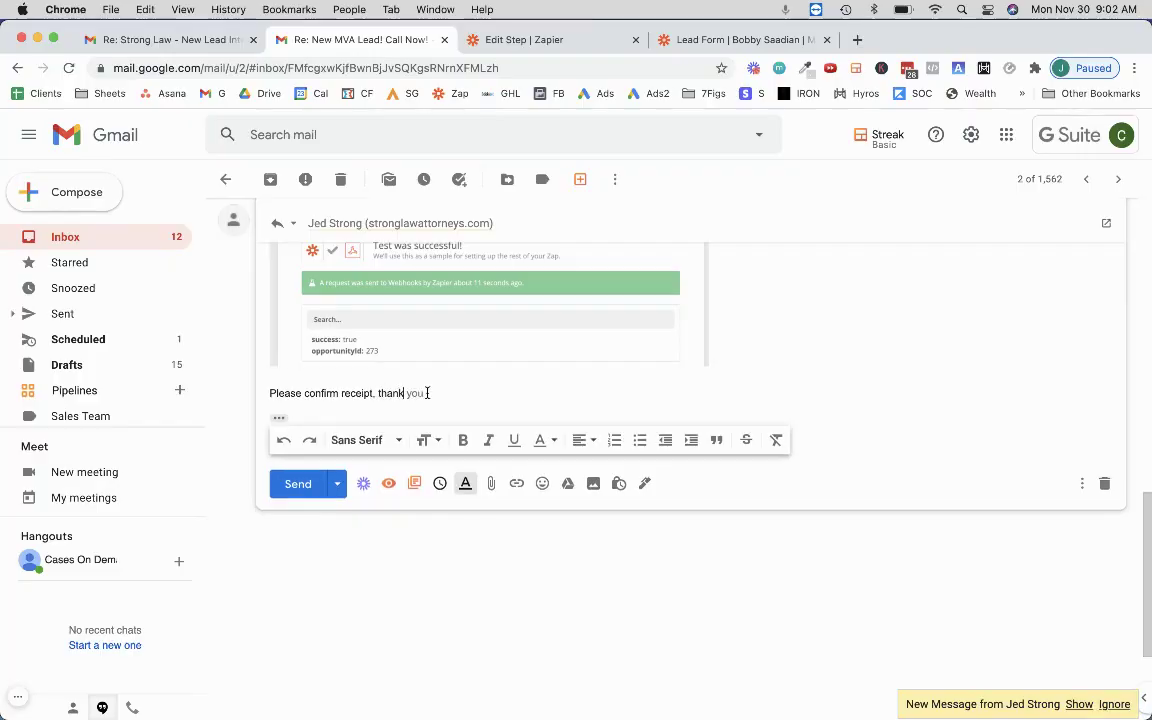
type(" you!")
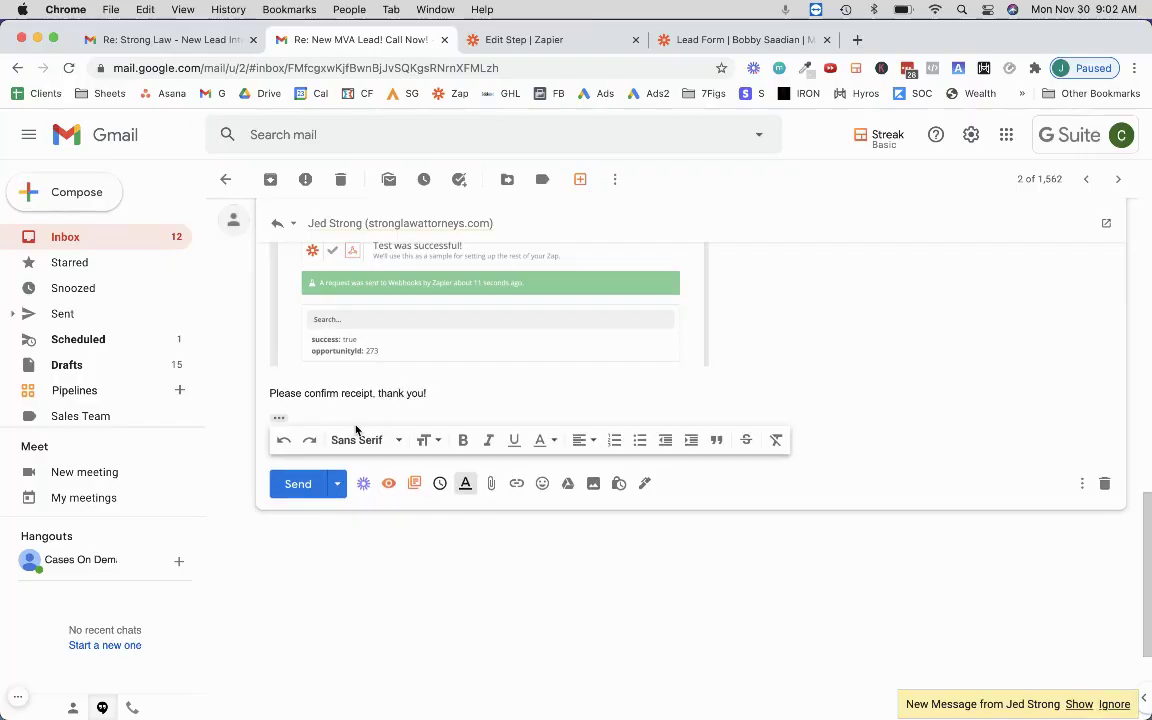
left_click(300, 483)
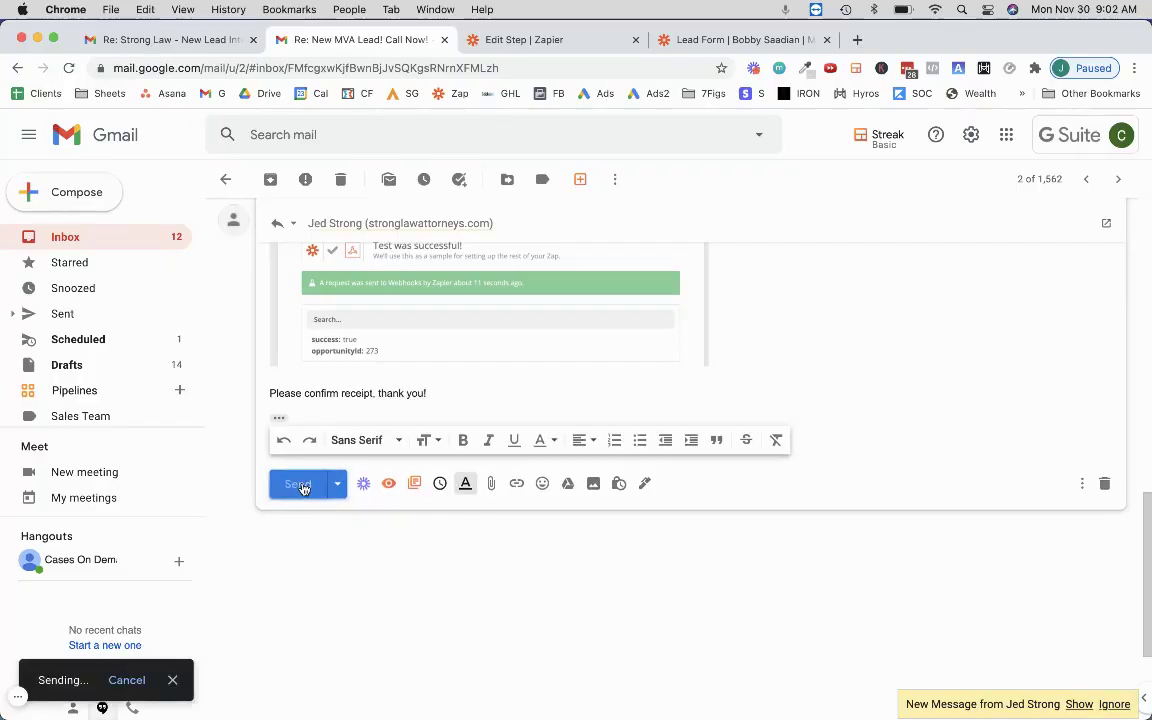
- Show the new incoming message in the thread and return to the inbox
left_click(1078, 705)
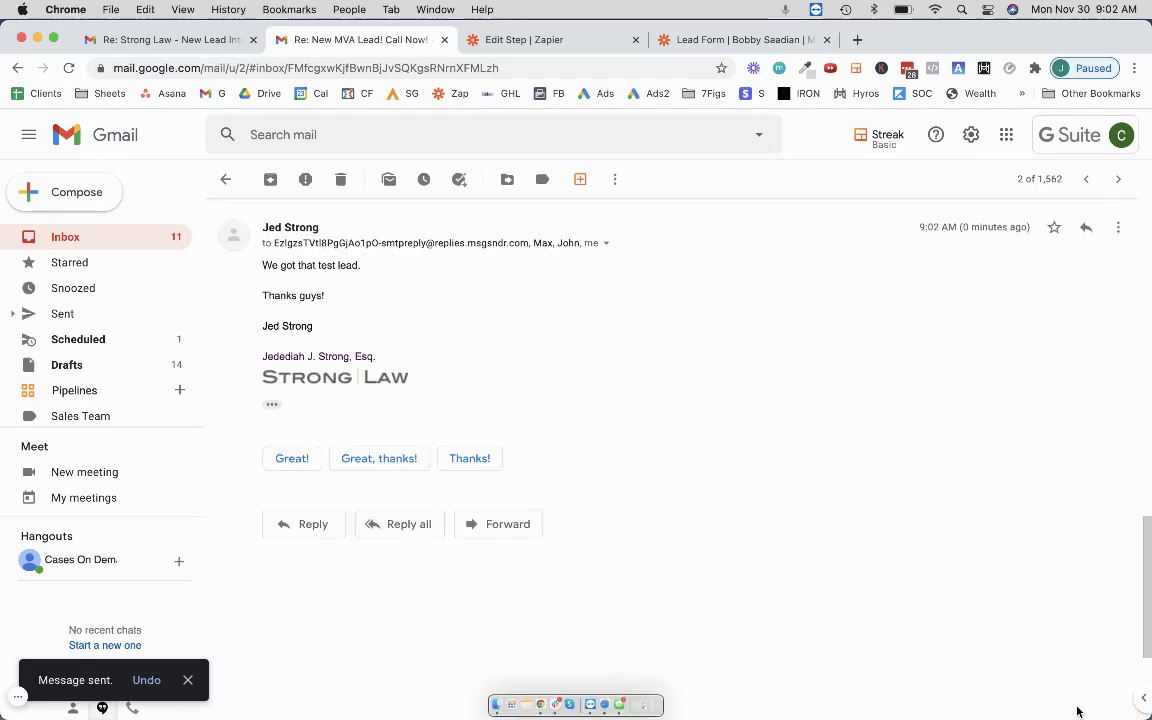
left_click(128, 237)
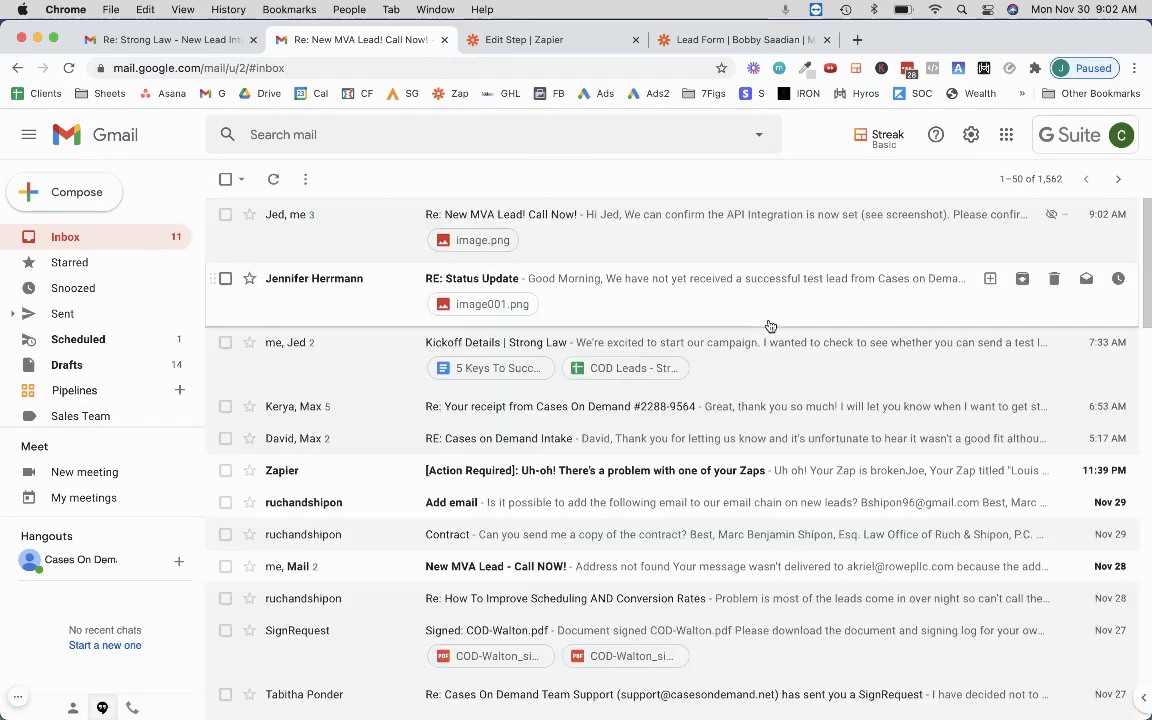
key("ctrl+Up")
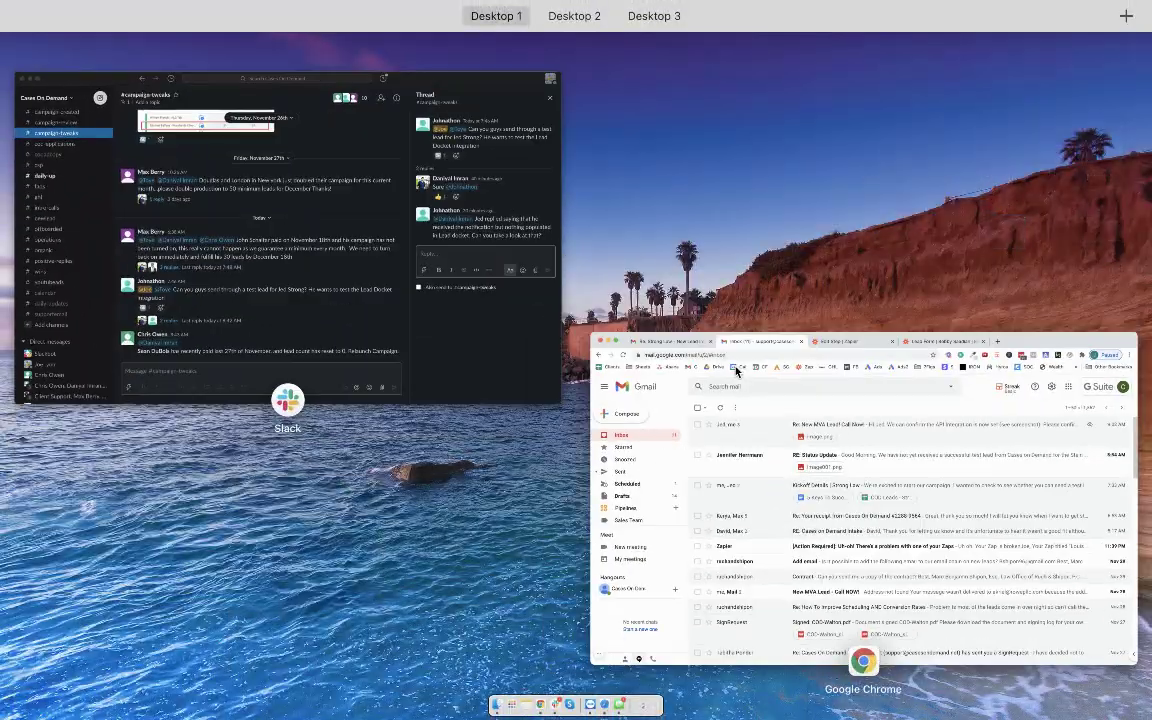
left_click(380, 322)
scroll(120, 287, "up", 1)
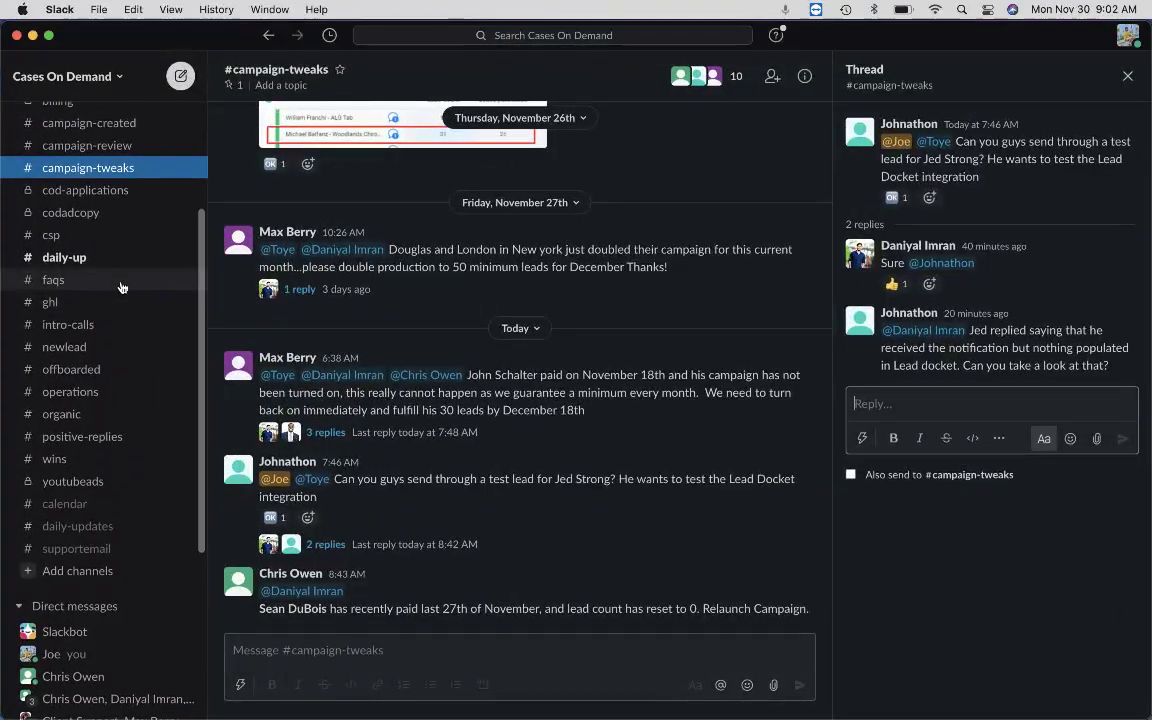
key("ctrl+Right")
key("ctrl+Up")
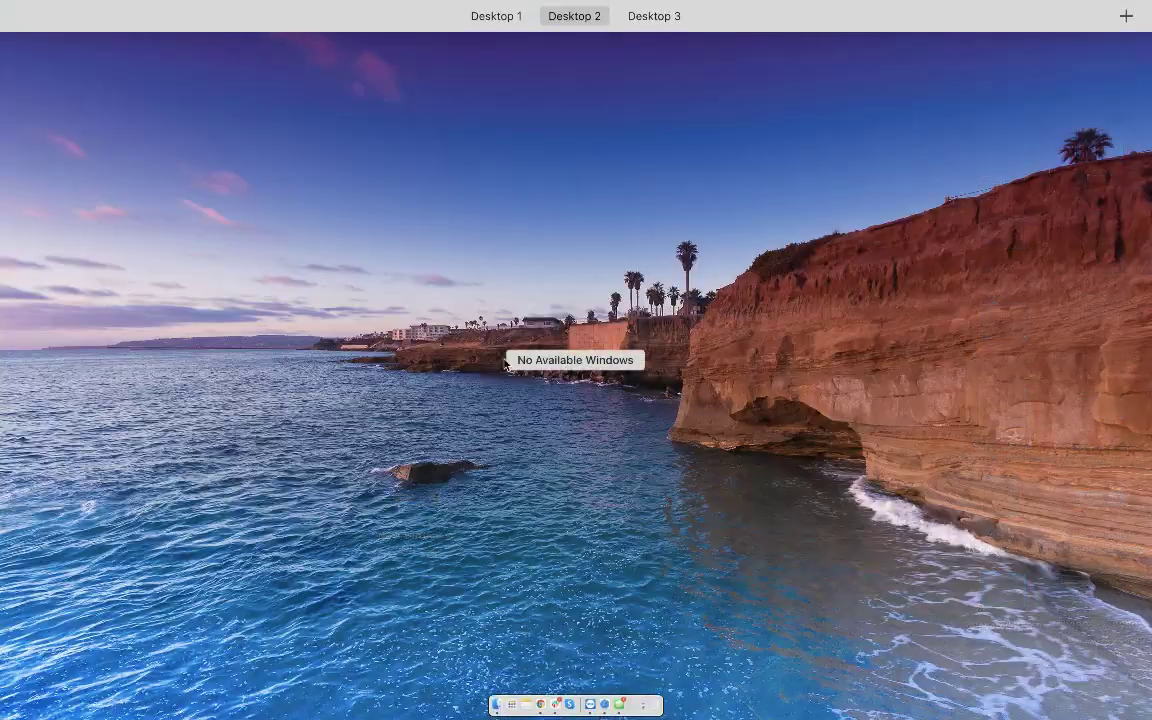
key("ctrl+Left")
left_click(373, 265)
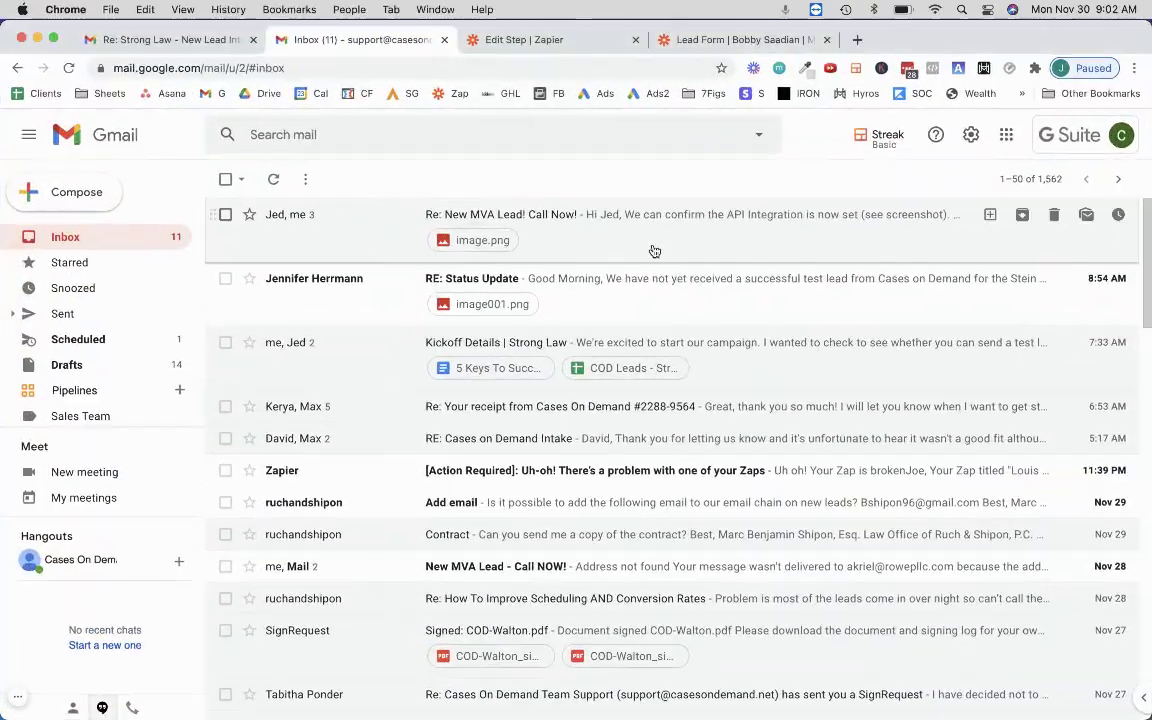
- Open the "Re: New MVA Lead! Call Now!" thread, expand the client's latest reply and review it with the sent confirmation
left_click(715, 232)
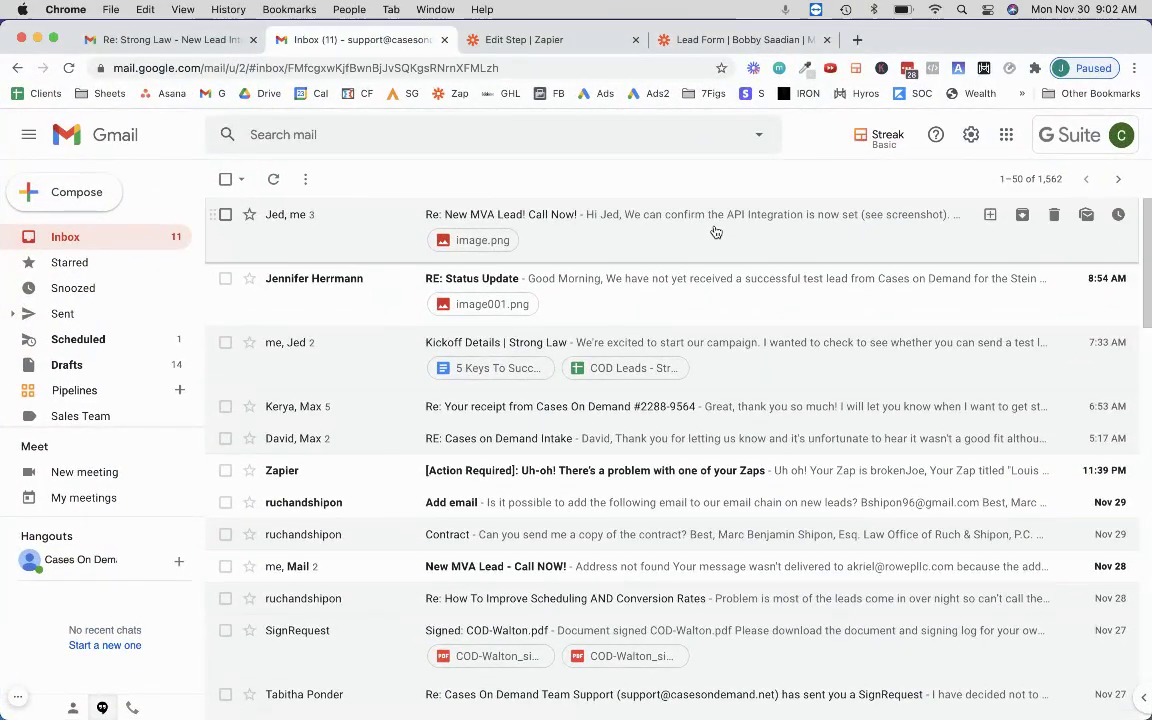
left_click(378, 350)
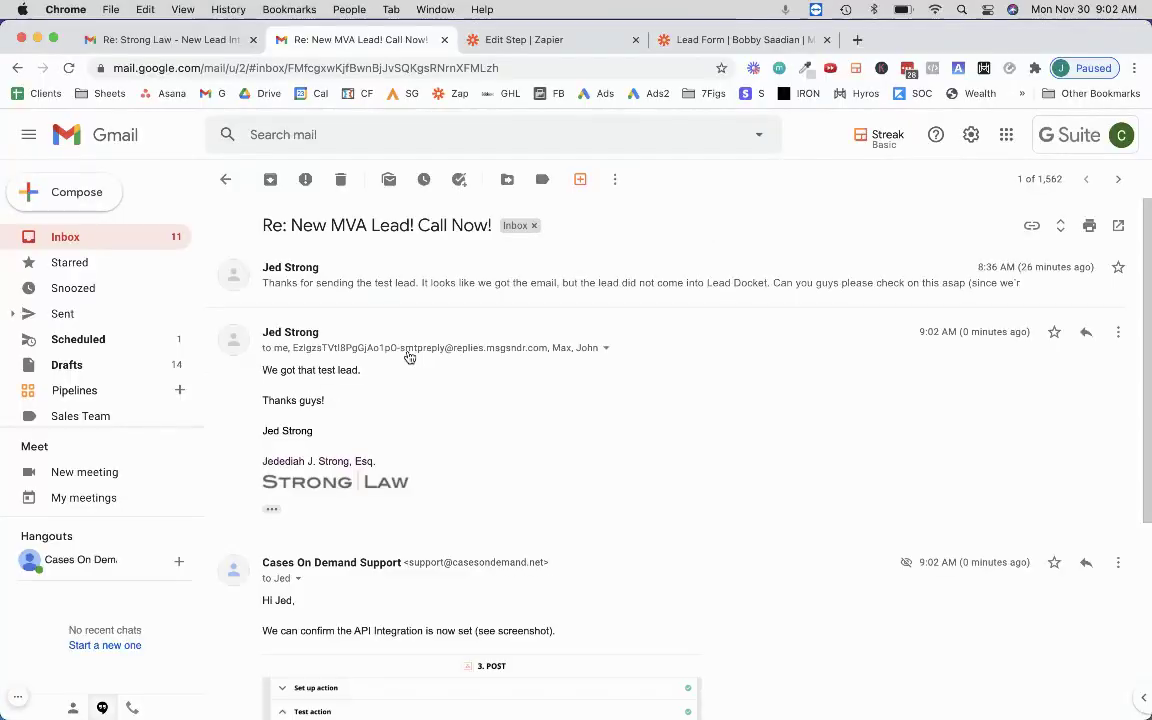
scroll(501, 452, "down", 5)
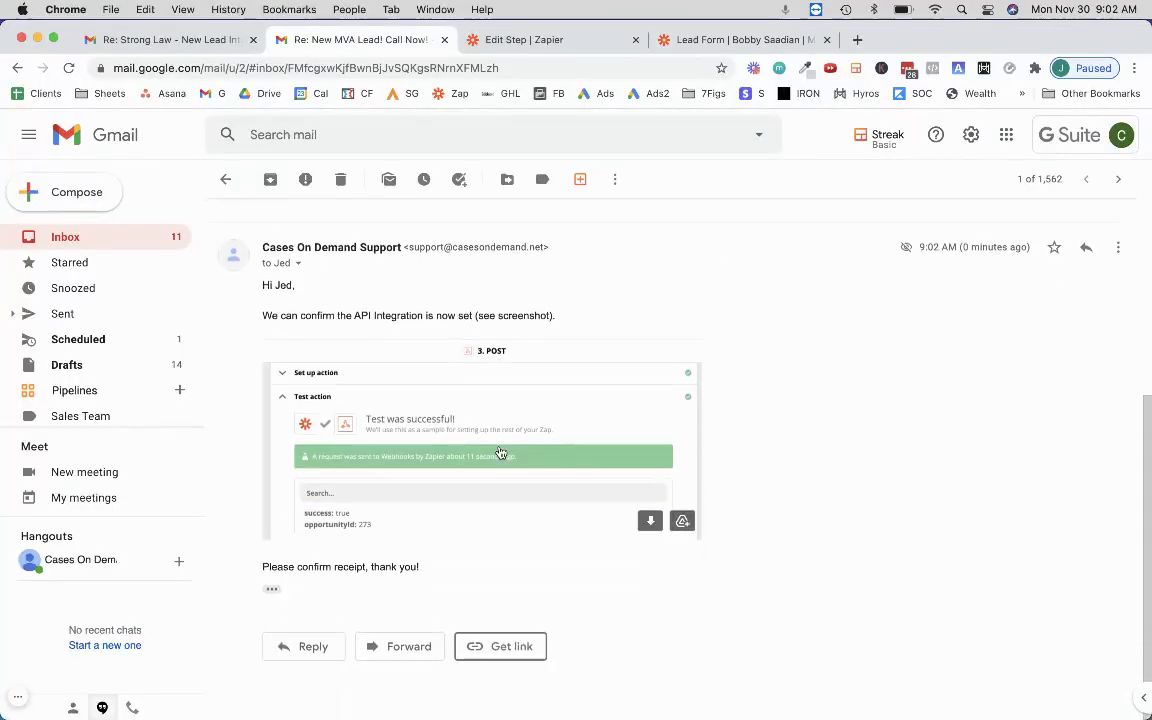
scroll(501, 452, "up", 5)
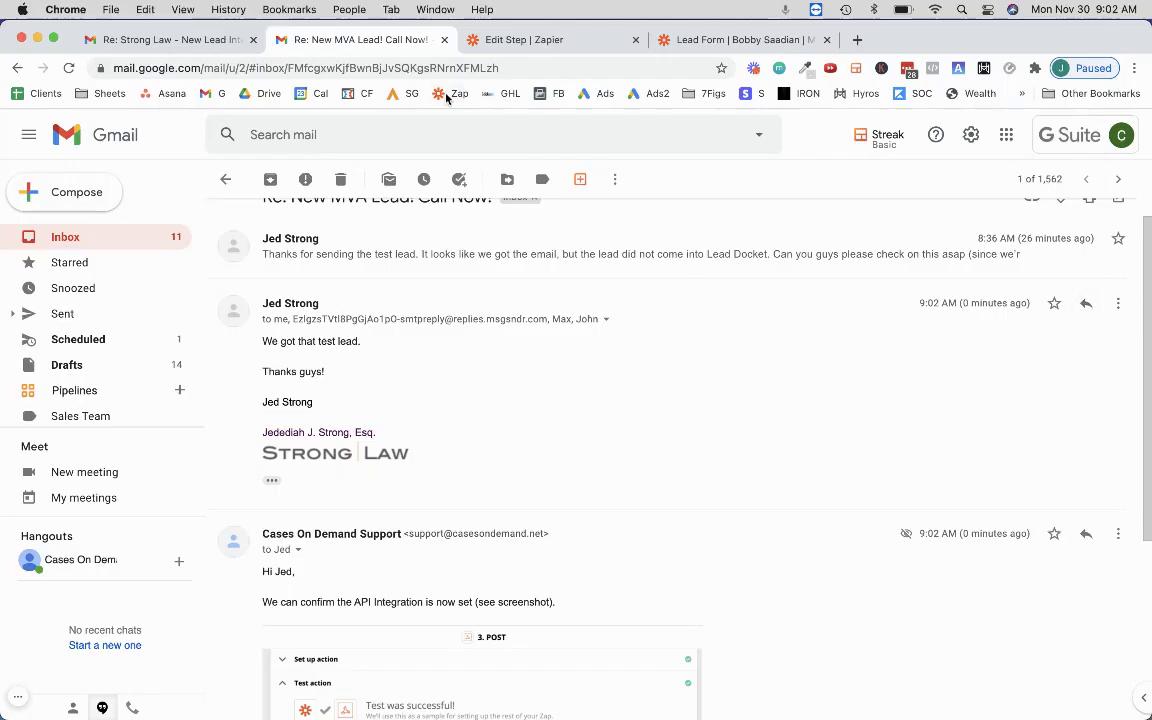
- Switch to the Zapier editor and turn on the zap containing the tested POST action
left_click(512, 41)
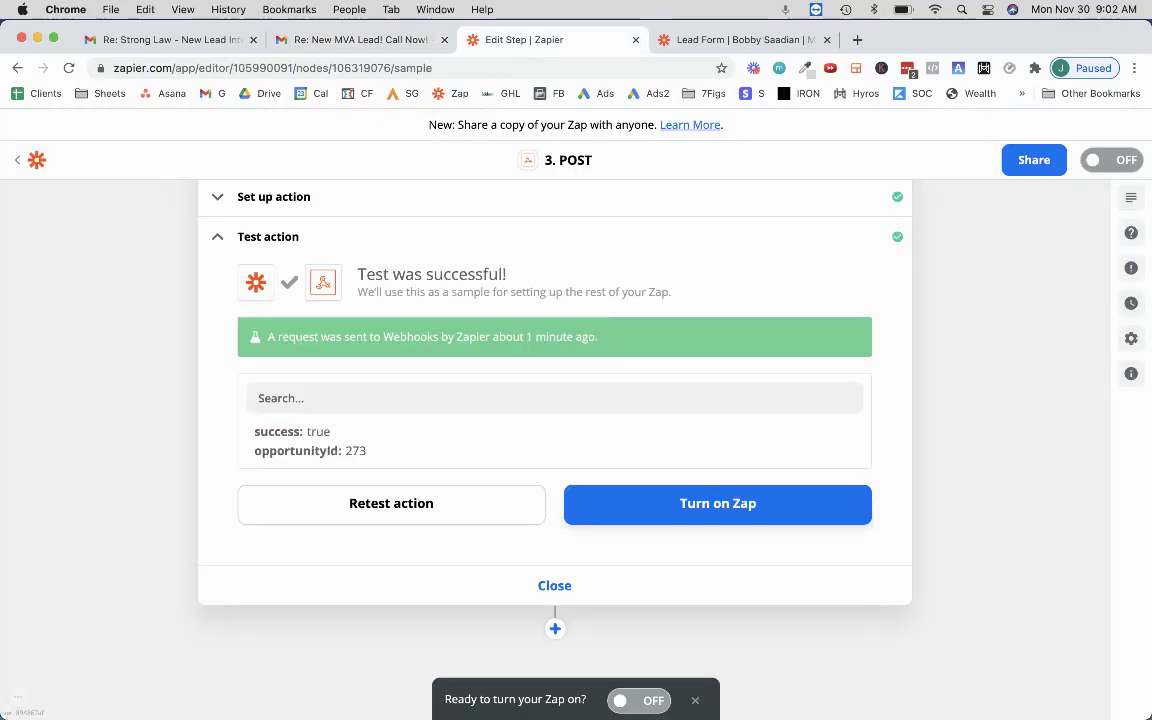
left_click(700, 503)
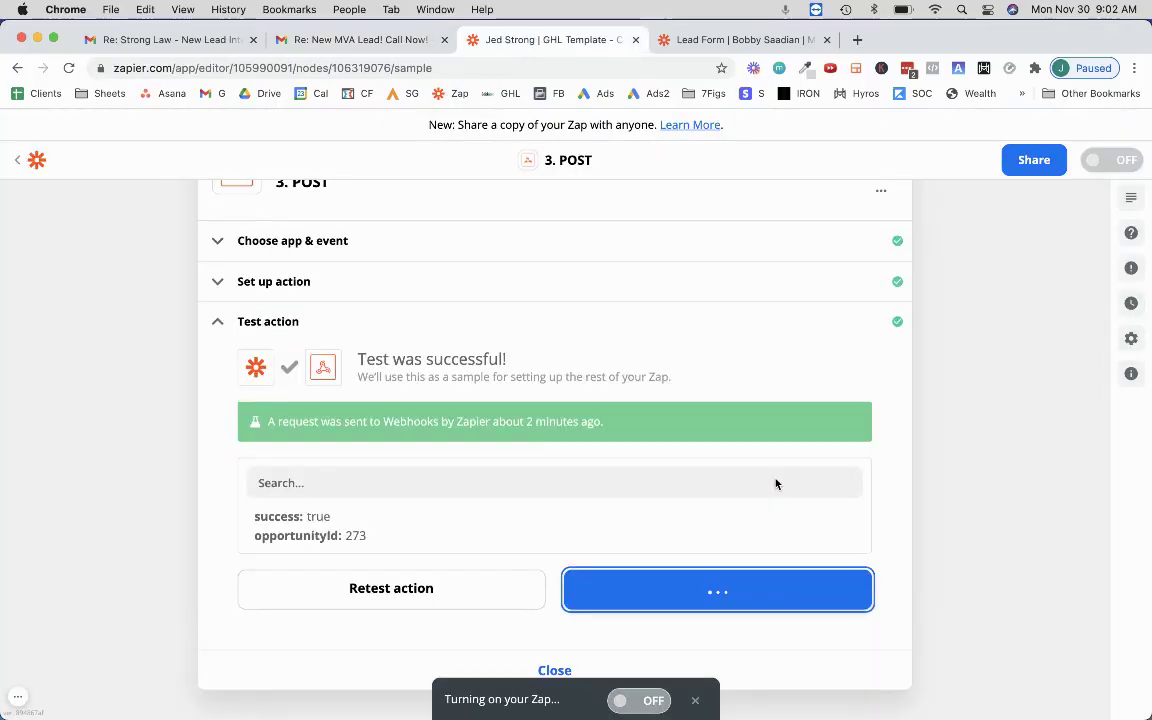